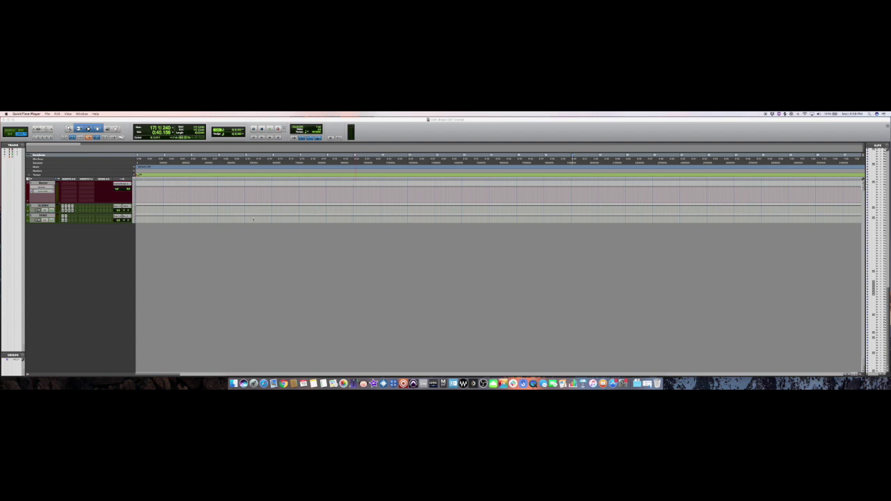
Step: Switch to Finder and import the two audio files into the Pro Tools session, each on its own new track
{"action": "key", "text": "super+Tab"}
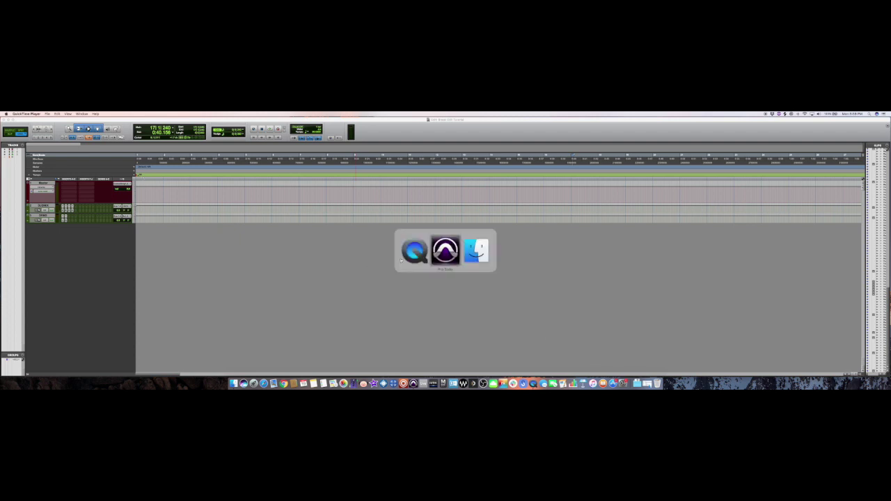
{"action": "key", "text": "super+Tab"}
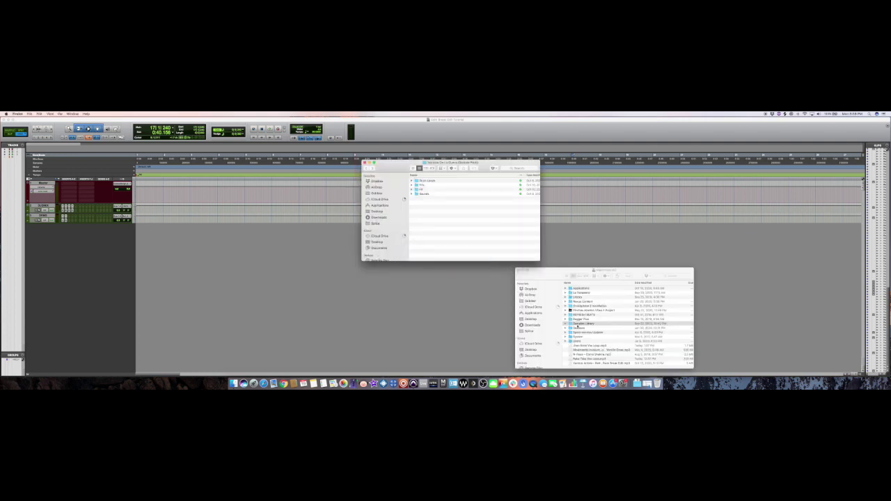
{"action": "left_click", "coordinate": [600, 349]}
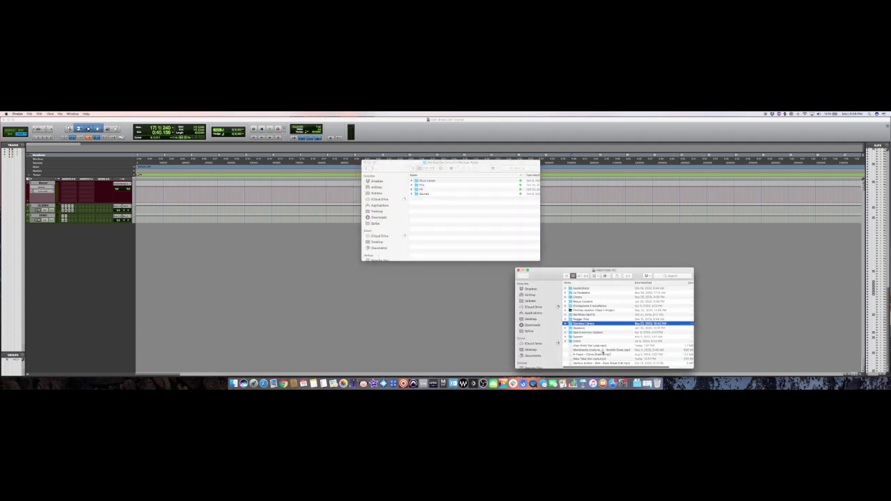
{"action": "left_click", "coordinate": [602, 350]}
{"action": "left_click_drag", "start_coordinate": [601, 352], "coordinate": [379, 313]}
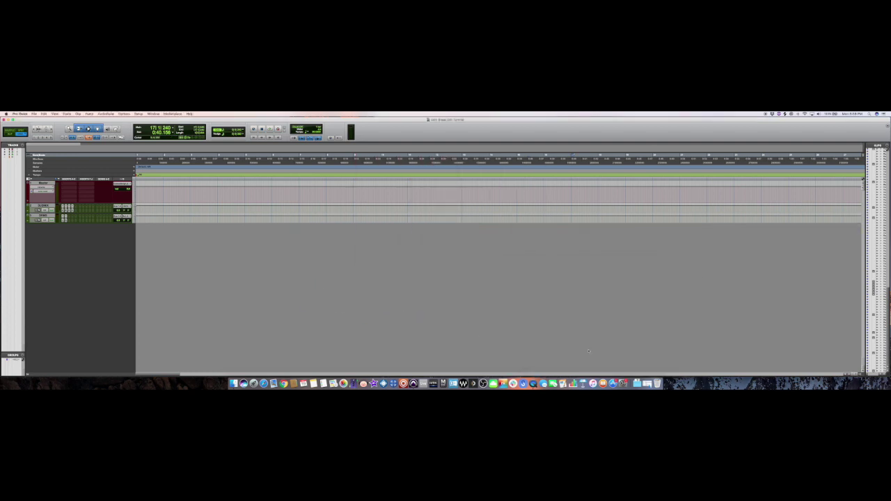
{"action": "key", "text": "super+Tab"}
{"action": "left_click_drag", "start_coordinate": [597, 359], "coordinate": [370, 313]}
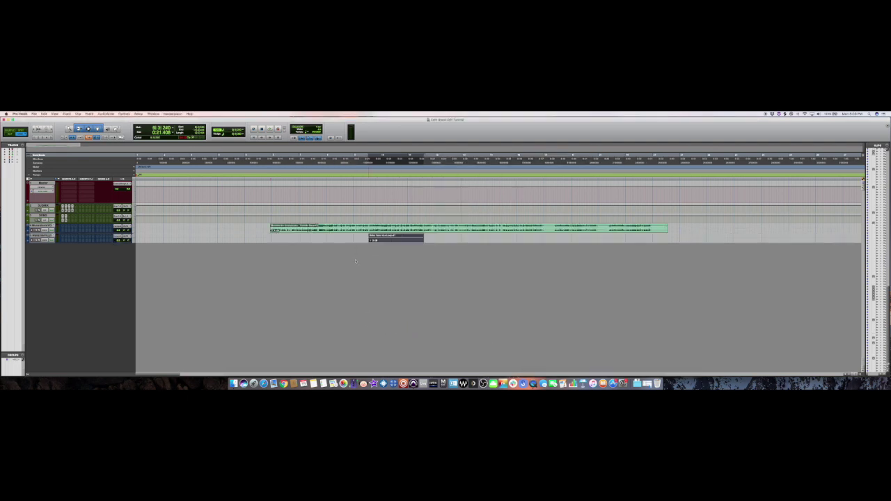
Step: Move the longer green clip to the session start and increase the height of both imported tracks
{"action": "left_click_drag", "start_coordinate": [340, 232], "coordinate": [73, 228]}
{"action": "left_click", "coordinate": [42, 236]}
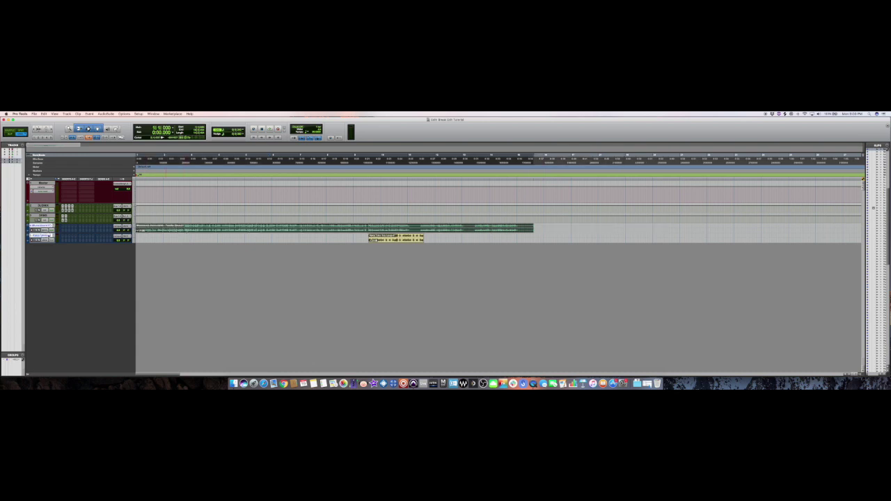
{"action": "left_click", "coordinate": [135, 232], "text": "alt+shift"}
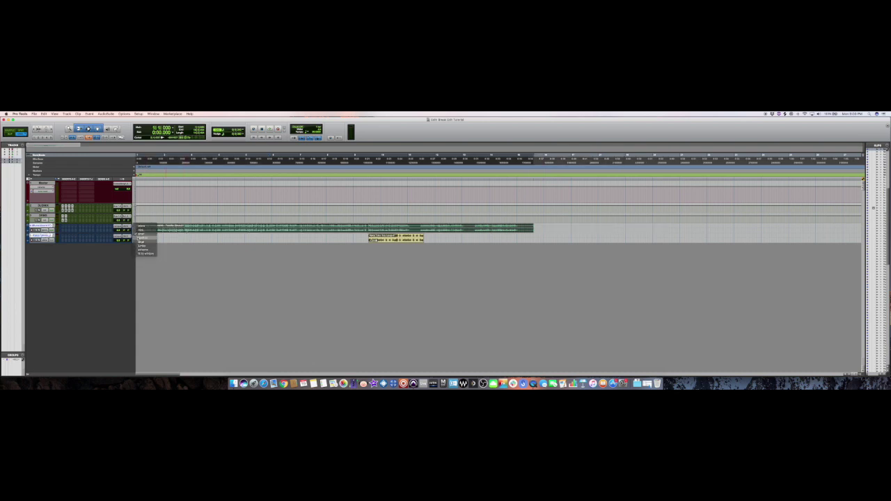
{"action": "left_click", "coordinate": [138, 240], "text": "alt+shift"}
Step: Solo the green clip's track and audition it from the session start
{"action": "left_click", "coordinate": [46, 226], "text": "alt"}
{"action": "left_click", "coordinate": [45, 231]}
{"action": "key", "text": "space"}
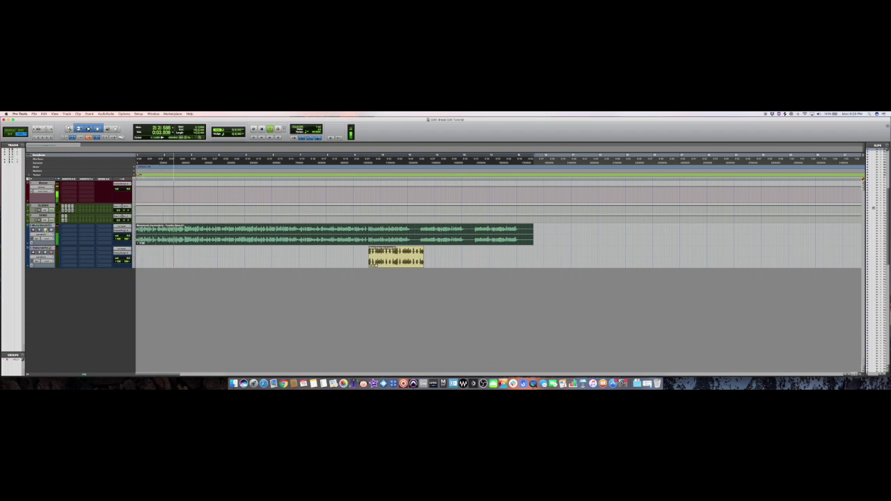
{"action": "key", "text": "space"}
{"action": "left_click", "coordinate": [192, 229]}
{"action": "left_click", "coordinate": [187, 229]}
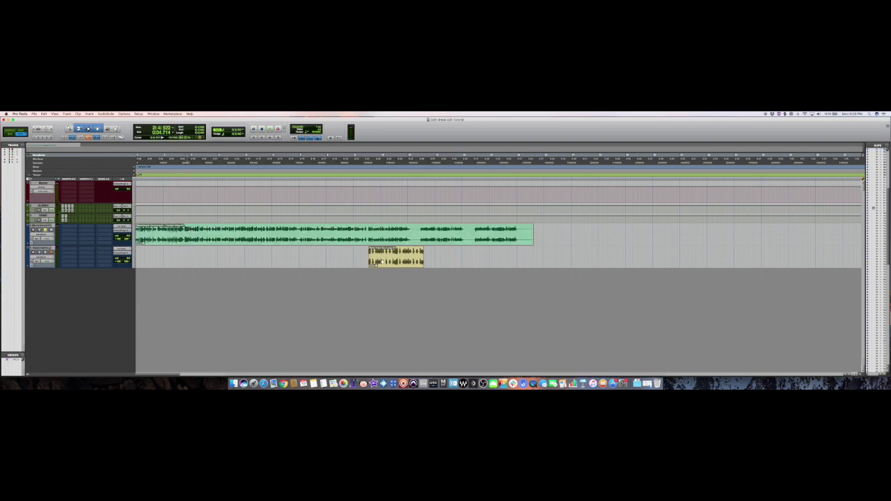
Step: Move the yellow clip to the session start, solo its track and audition it with the green clip
{"action": "left_click_drag", "start_coordinate": [379, 258], "coordinate": [147, 257]}
{"action": "left_click", "coordinate": [46, 253]}
{"action": "key", "text": "space"}
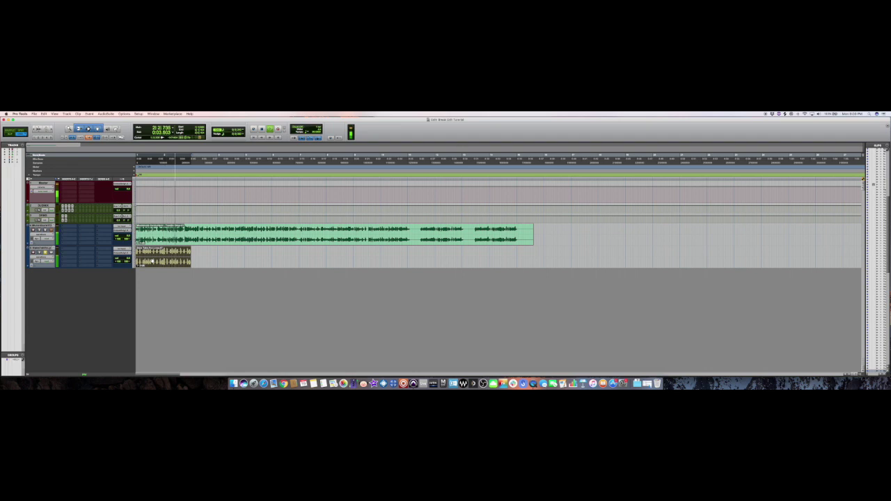
{"action": "key", "text": "space"}
Step: Separate the green clip at 2|4|169, just ahead of the louder section near bar 3
{"action": "key", "text": "t"}
{"action": "key", "text": "t"}
{"action": "key", "text": "t"}
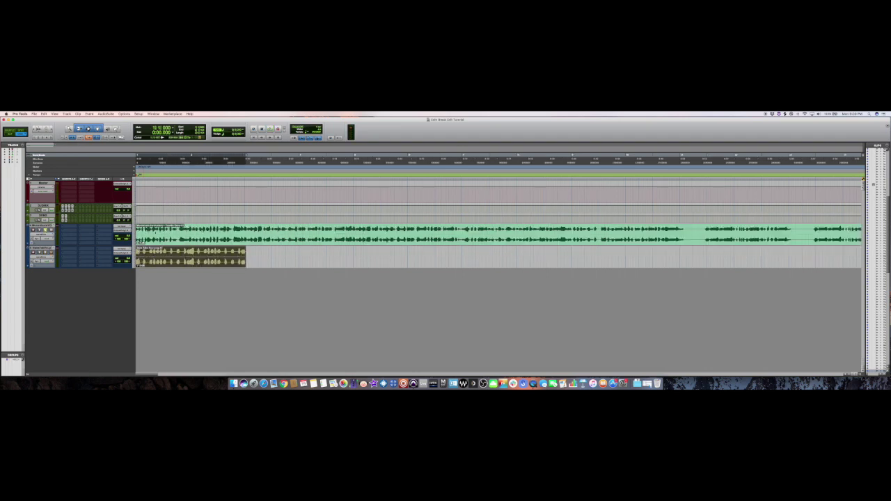
{"action": "key", "text": "r"}
{"action": "left_click", "coordinate": [331, 232]}
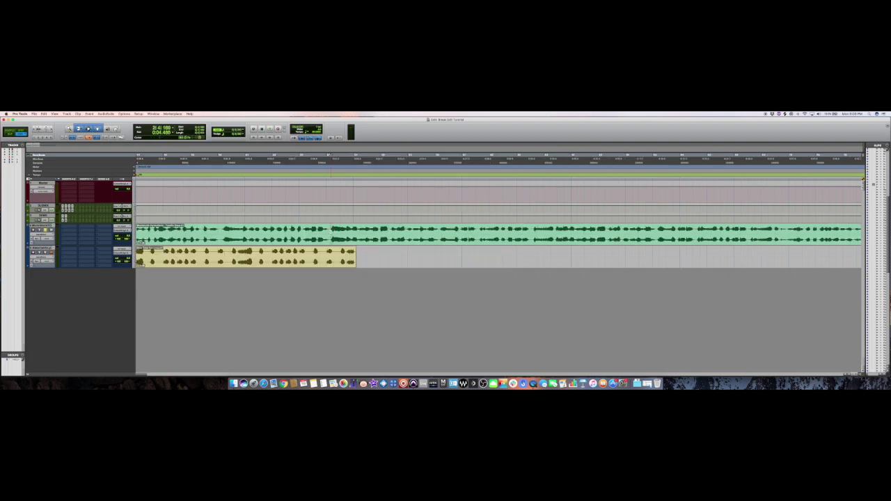
{"action": "key", "text": "super+bracketright"}
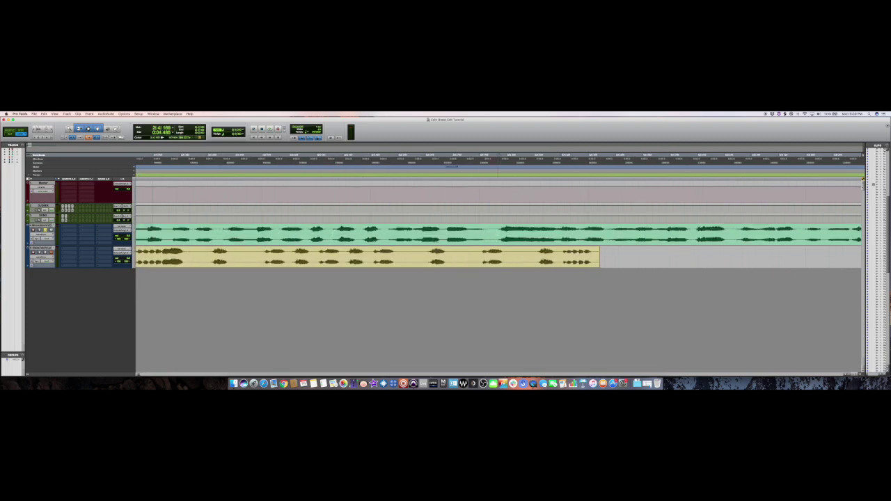
{"action": "key", "text": "super+bracketright"}
{"action": "key", "text": "super+bracketright"}
{"action": "key", "text": "t"}
{"action": "key", "text": "b"}
{"action": "key", "text": "r"}
{"action": "key", "text": "r"}
{"action": "key", "text": "r"}
{"action": "key", "text": "r"}
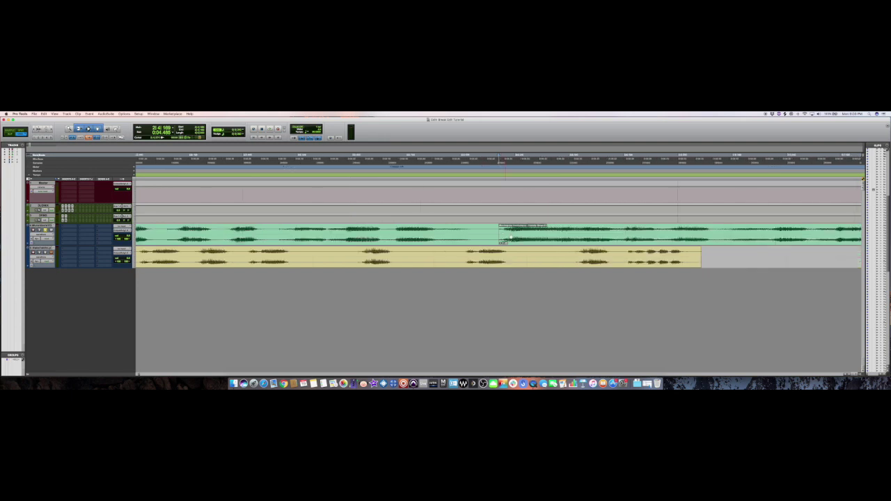
Step: Bring the start of the green piece after the cut slightly earlier and move that piece to the session start
{"action": "key", "text": "super+bracketright"}
{"action": "left_click_drag", "start_coordinate": [544, 239], "coordinate": [522, 239]}
{"action": "key", "text": "super+bracketleft"}
{"action": "key", "text": "super+bracketleft"}
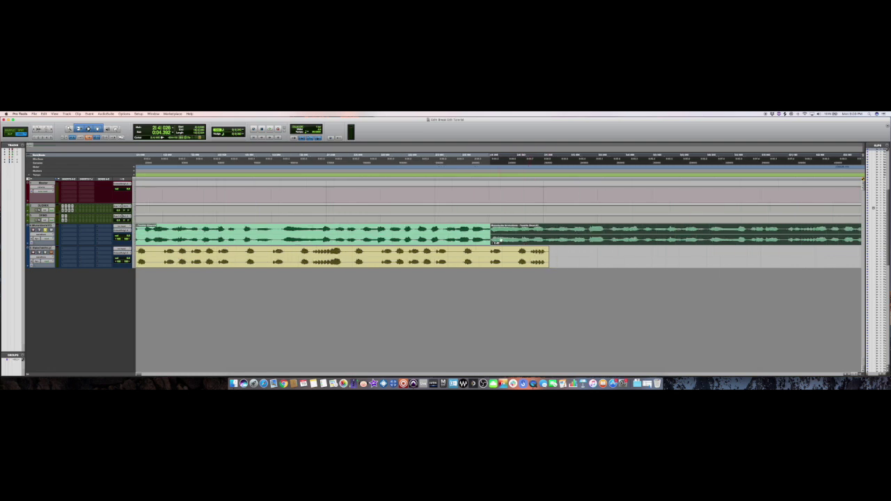
{"action": "left_click_drag", "start_coordinate": [328, 233], "coordinate": [111, 226]}
Step: Separate the green clip at 3|1|000 and delete everything after it, keeping the first two bars
{"action": "left_click", "coordinate": [349, 231]}
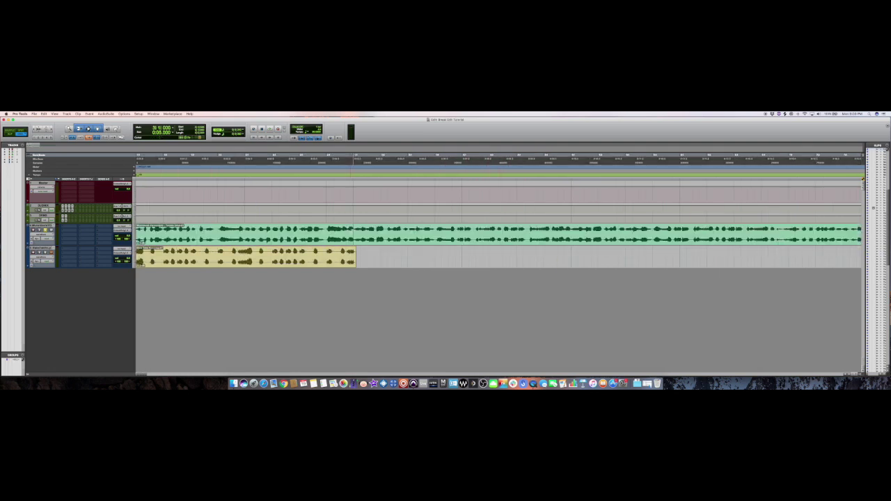
{"action": "left_click_drag", "start_coordinate": [334, 237], "coordinate": [99, 231]}
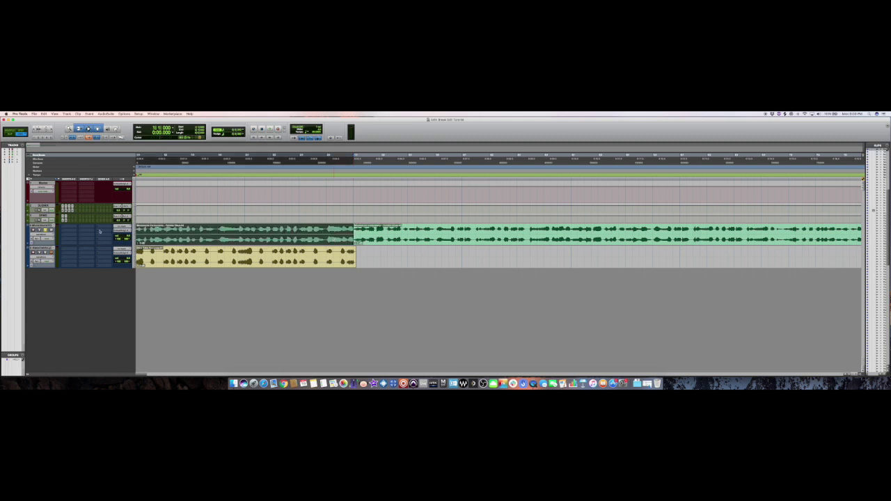
{"action": "key", "text": "space"}
{"action": "key", "text": "space"}
{"action": "left_click", "coordinate": [386, 243]}
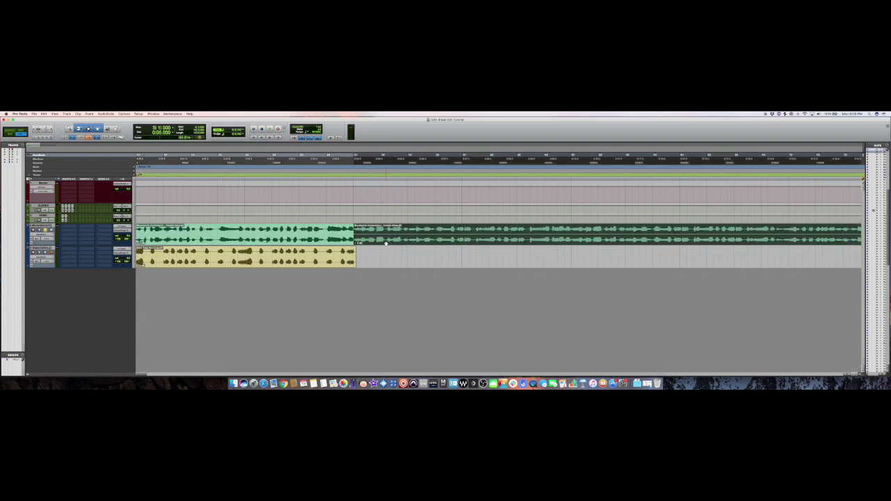
{"action": "key", "text": "Delete"}
Step: Move the yellow clip to start at bar 3, directly where the green clip ends
{"action": "left_click", "coordinate": [252, 241]}
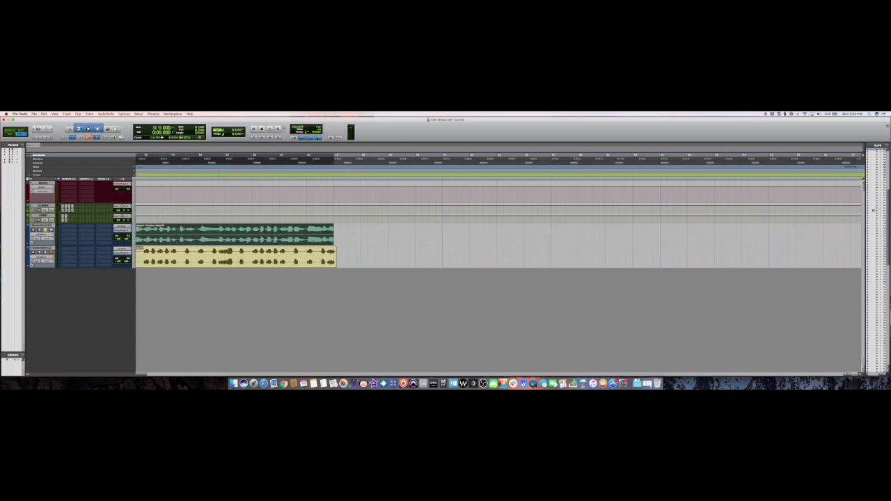
{"action": "key", "text": "r"}
{"action": "key", "text": "r"}
{"action": "key", "text": "t"}
{"action": "left_click_drag", "start_coordinate": [204, 261], "coordinate": [310, 260]}
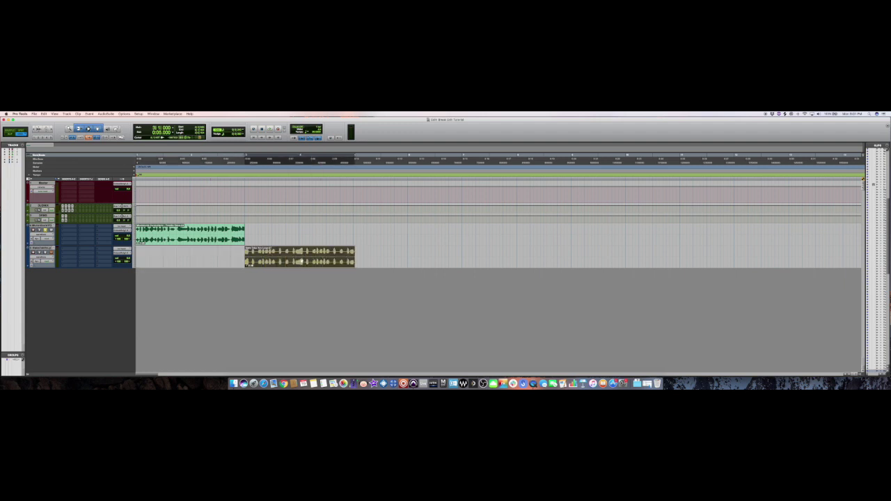
Step: Shift the yellow clip slightly earlier to tighten its start, then cut and delete the sliver ahead of bar 3
{"action": "key", "text": "t"}
{"action": "key", "text": "t"}
{"action": "key", "text": "t"}
{"action": "key", "text": "t"}
{"action": "key", "text": "t"}
{"action": "key", "text": "t"}
{"action": "key", "text": "t"}
{"action": "left_click_drag", "start_coordinate": [514, 259], "coordinate": [484, 260]}
{"action": "left_click", "coordinate": [491, 259]}
{"action": "key", "text": "super+e"}
{"action": "left_click", "coordinate": [481, 262]}
{"action": "key", "text": "Delete"}
Step: Trim the end of the yellow clip back to bar 5 so that it spans exactly two bars
{"action": "key", "text": "r"}
{"action": "key", "text": "r"}
{"action": "key", "text": "r"}
{"action": "key", "text": "r"}
{"action": "key", "text": "r"}
{"action": "key", "text": "r"}
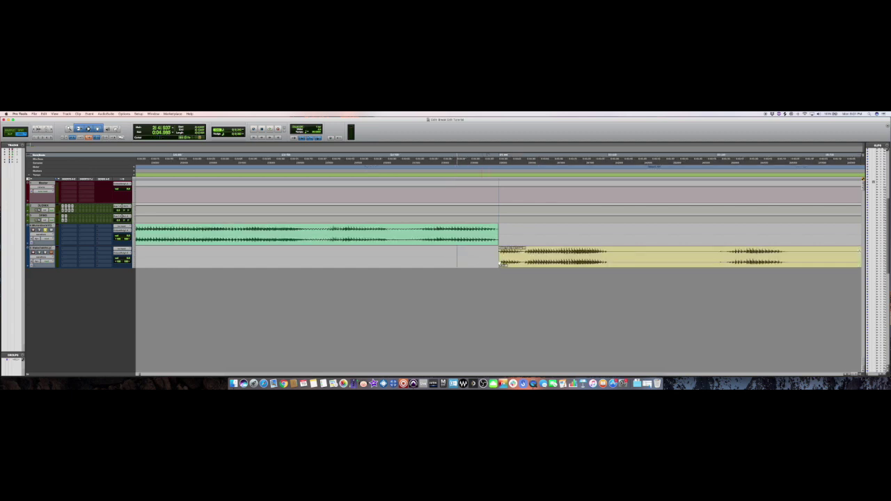
{"action": "scroll", "coordinate": [482, 262], "scroll_direction": "right", "scroll_amount": 3}
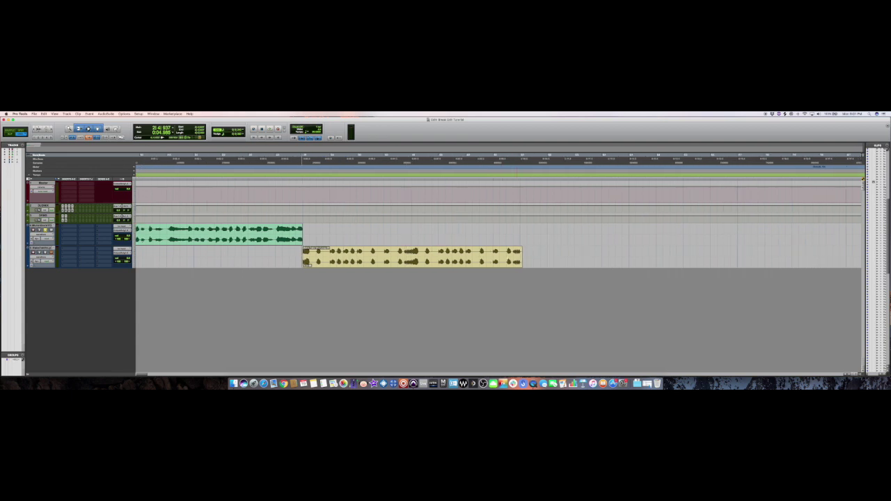
{"action": "left_click_drag", "start_coordinate": [522, 256], "coordinate": [519, 255]}
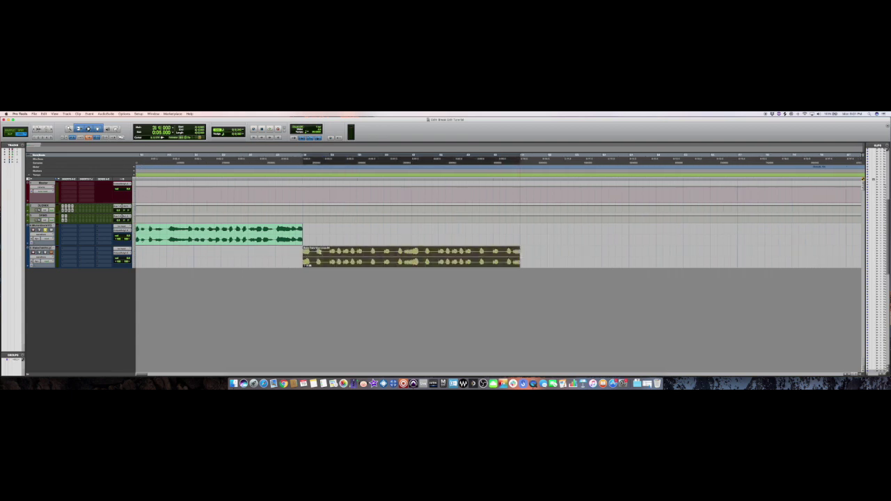
{"action": "scroll", "coordinate": [49, 231], "scroll_direction": "right", "scroll_amount": 3}
Step: Turn off solo on the imported tracks and audition the transition between the two clips from 2|3|000
{"action": "left_click", "coordinate": [46, 230]}
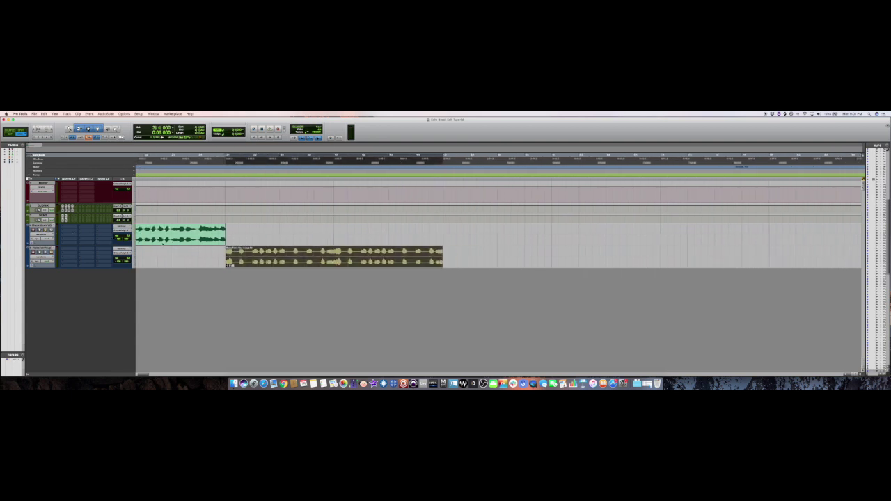
{"action": "scroll", "coordinate": [174, 244], "scroll_direction": "left", "scroll_amount": 4}
{"action": "scroll", "coordinate": [179, 245], "scroll_direction": "left", "scroll_amount": 1}
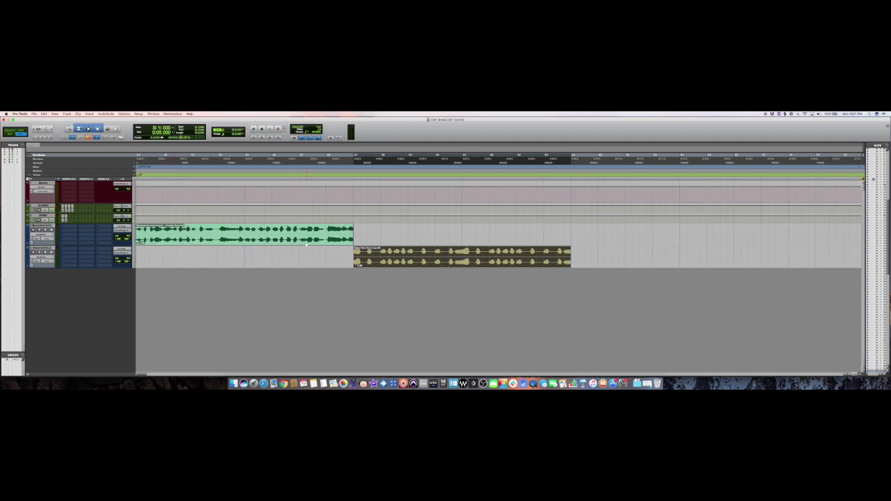
{"action": "left_click", "coordinate": [298, 231]}
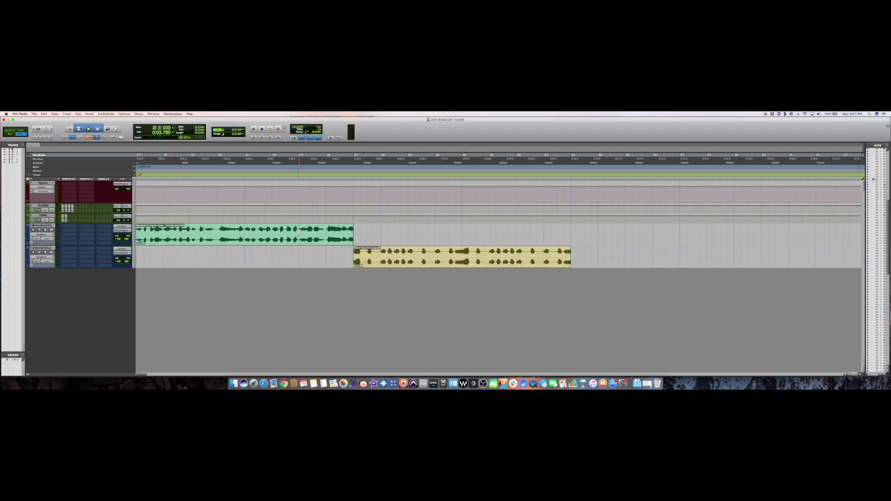
{"action": "key", "text": "space"}
Step: Separate the green clip partway through the last beat of bar 2 and delete its tail before bar 3
{"action": "key", "text": "t"}
{"action": "key", "text": "t"}
{"action": "left_click", "coordinate": [485, 231]}
{"action": "key", "text": "b"}
{"action": "left_click", "coordinate": [510, 239]}
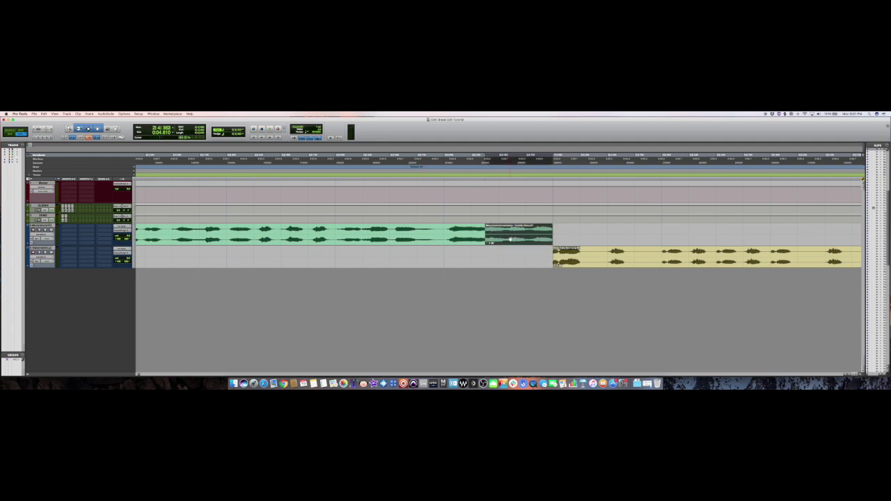
{"action": "key", "text": "super+bracketleft"}
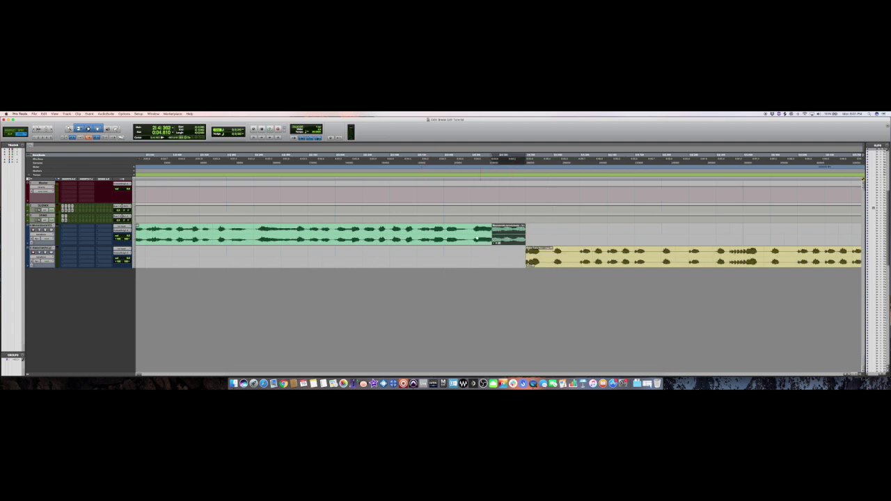
{"action": "key", "text": "Delete"}
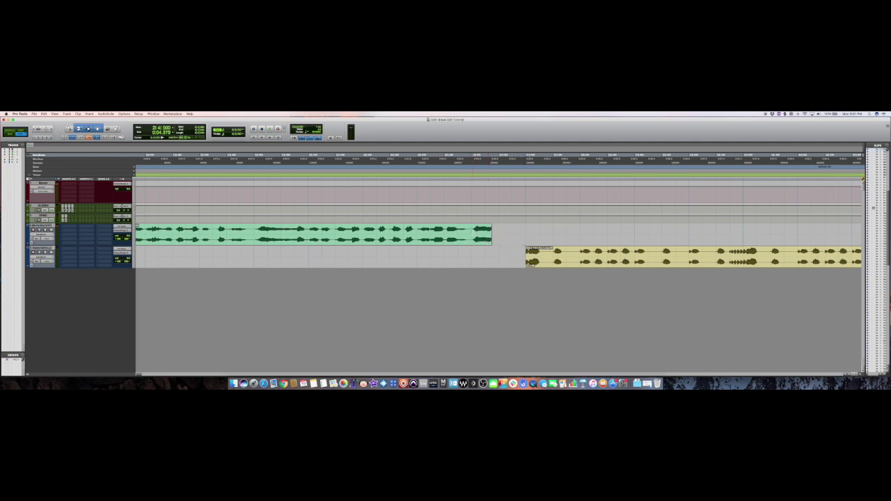
Step: Separate the green clip at 2|4|000 and extend the end of the resulting last piece towards bar 3
{"action": "key", "text": "b"}
{"action": "left_click", "coordinate": [477, 240]}
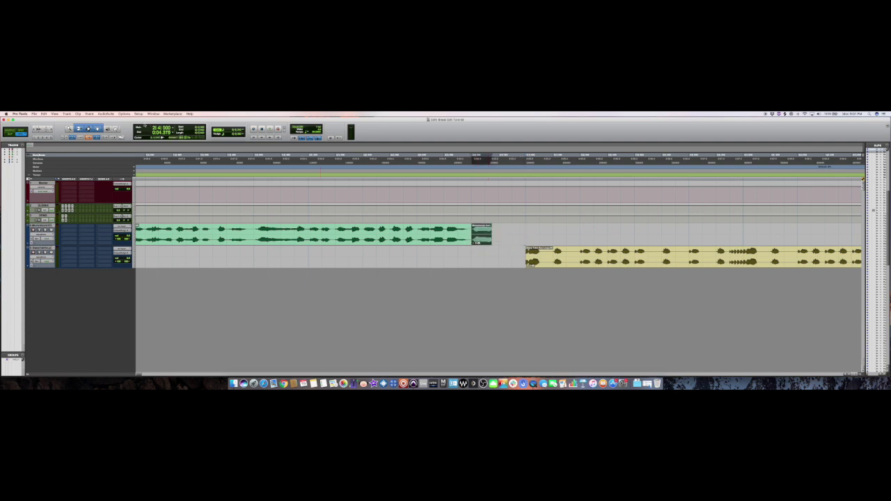
{"action": "left_click_drag", "start_coordinate": [79, 130], "coordinate": [82, 136]}
{"action": "left_click", "coordinate": [88, 126]}
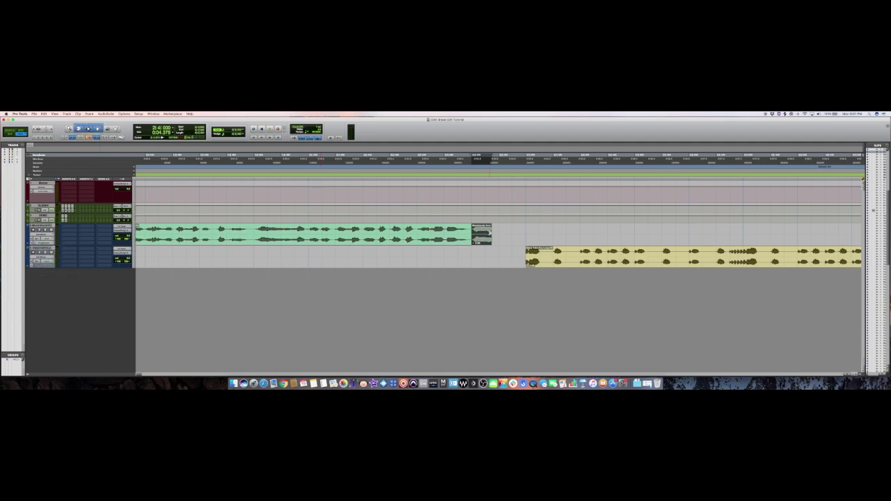
{"action": "left_click_drag", "start_coordinate": [492, 234], "coordinate": [511, 234]}
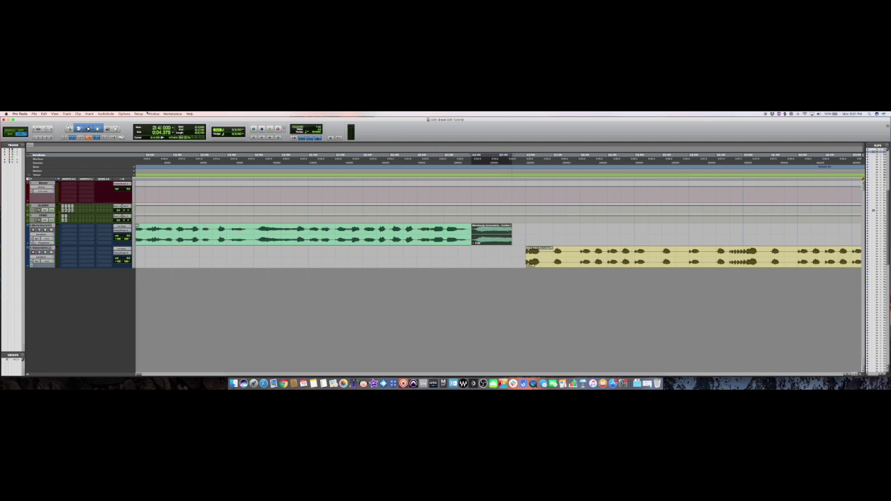
Step: Render the Vari-Fi slow-down effect on the last green piece with the selection option set to Extend
{"action": "left_click", "coordinate": [108, 114]}
{"action": "mouse_move", "coordinate": [115, 128]}
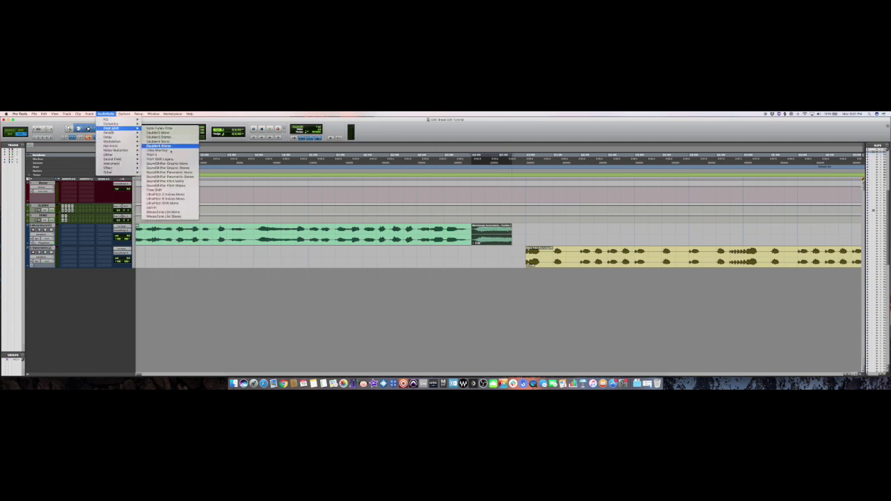
{"action": "left_click", "coordinate": [163, 207]}
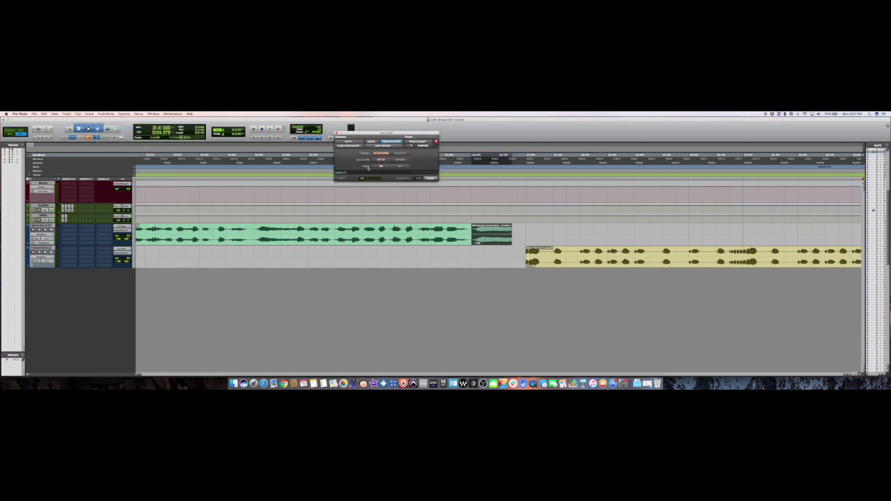
{"action": "left_click", "coordinate": [399, 160]}
{"action": "left_click", "coordinate": [430, 178]}
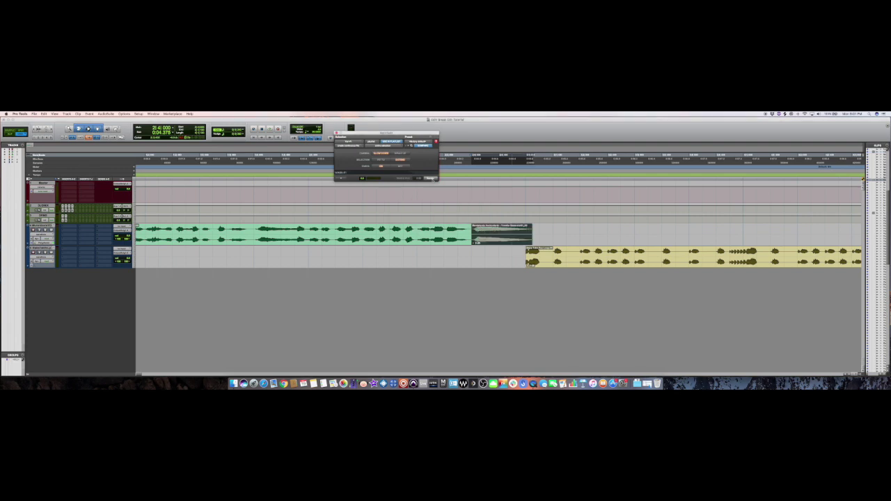
Step: Separate the last short piece of the yellow clip and copy it directly in front of the clip's start at 2|4|720
{"action": "left_click", "coordinate": [260, 251]}
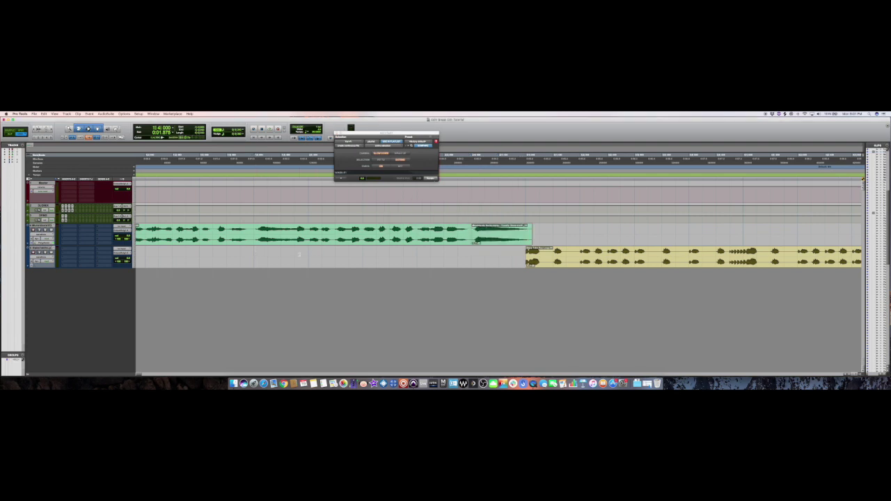
{"action": "key", "text": "r"}
{"action": "left_click_drag", "start_coordinate": [565, 253], "coordinate": [356, 262]}
{"action": "key", "text": "b"}
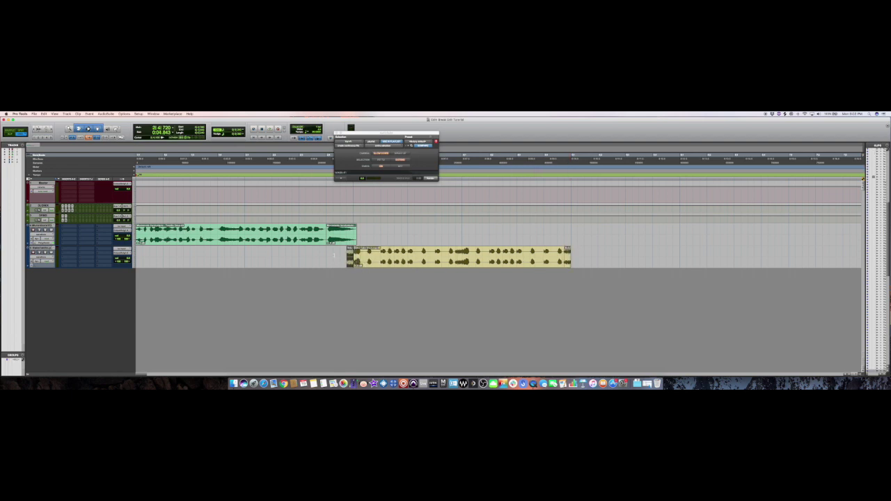
Step: Play the transition from 2|1|000 and raise the volume of the two song tracks
{"action": "left_click", "coordinate": [245, 256]}
{"action": "key", "text": "space"}
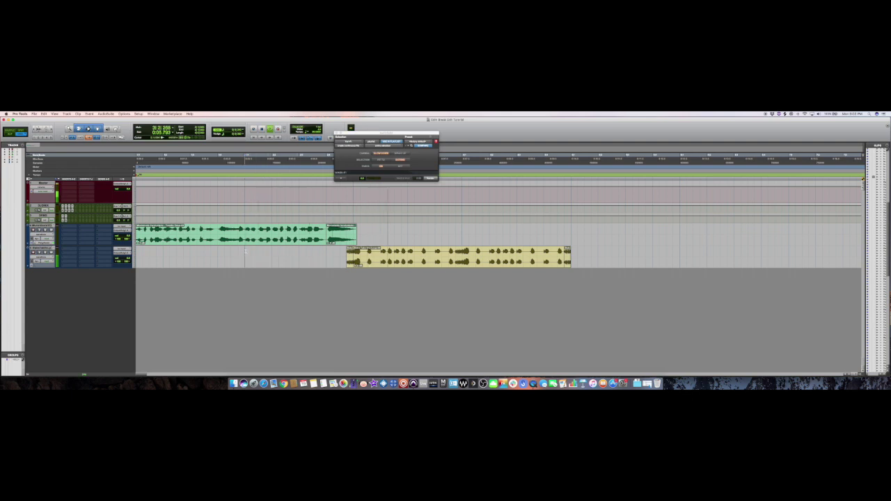
{"action": "key", "text": "space"}
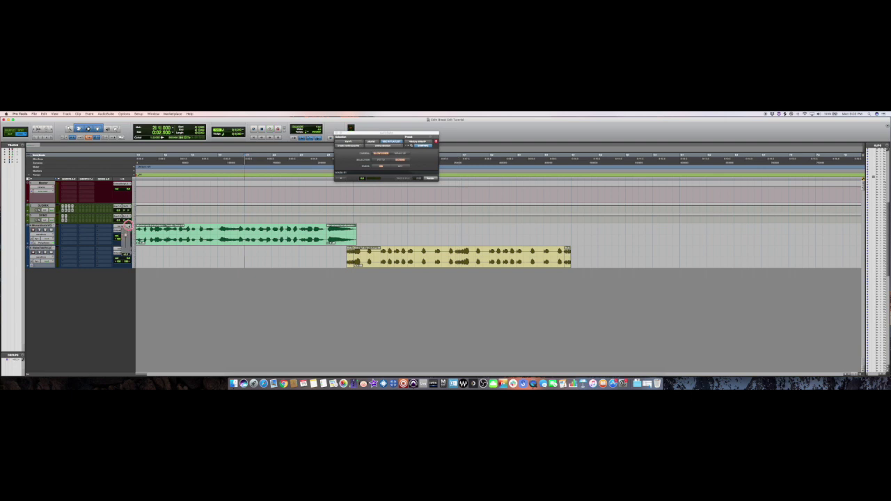
{"action": "left_click_drag", "start_coordinate": [128, 259], "coordinate": [128, 250]}
Step: Copy the yellow clip so that the copy directly follows the original on the same track
{"action": "key", "text": "r"}
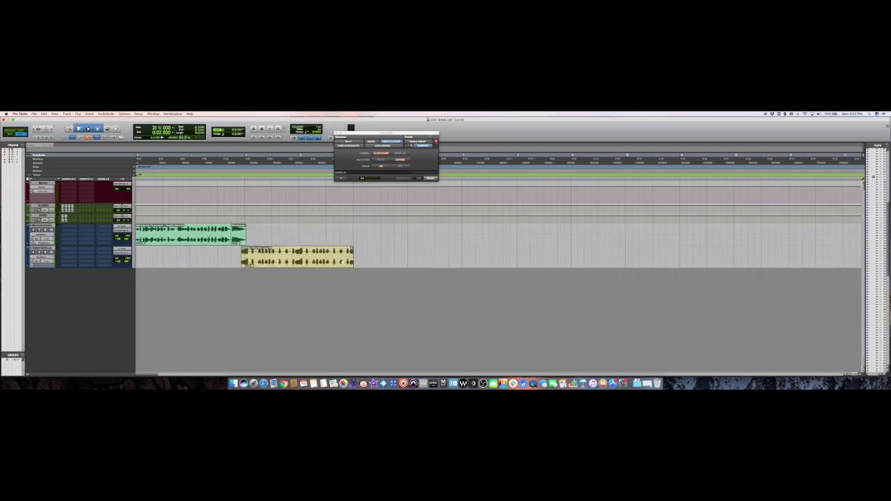
{"action": "left_click_drag", "start_coordinate": [307, 265], "coordinate": [405, 263]}
{"action": "left_click", "coordinate": [454, 264]}
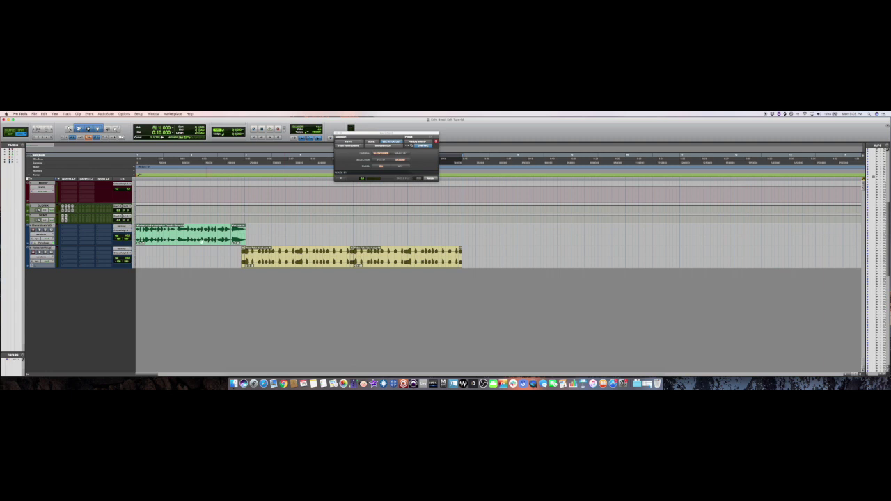
Step: Select all green and yellow clips and move them together so the green clip starts at 3|1|000
{"action": "left_click", "coordinate": [184, 240], "text": "shift"}
{"action": "left_click", "coordinate": [275, 256], "text": "shift"}
{"action": "left_click_drag", "start_coordinate": [198, 238], "coordinate": [289, 236]}
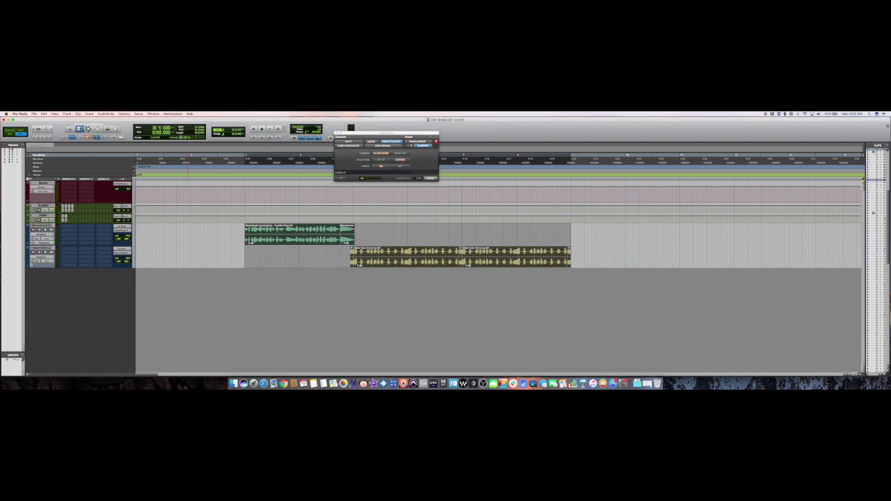
{"action": "left_click", "coordinate": [205, 197]}
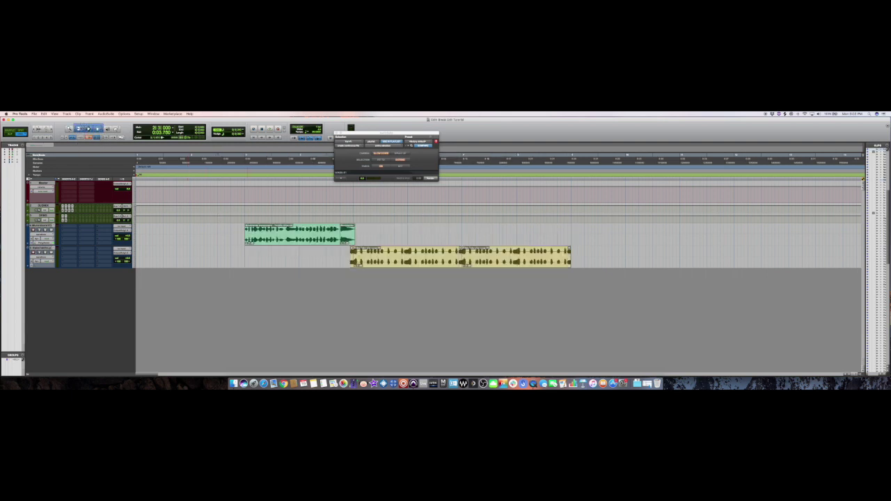
Step: Extend the start of the green clip slightly ahead of bar 3 and close the Vari-Fi window
{"action": "left_click_drag", "start_coordinate": [245, 235], "coordinate": [221, 235]}
{"action": "left_click", "coordinate": [238, 235]}
{"action": "left_click", "coordinate": [336, 133]}
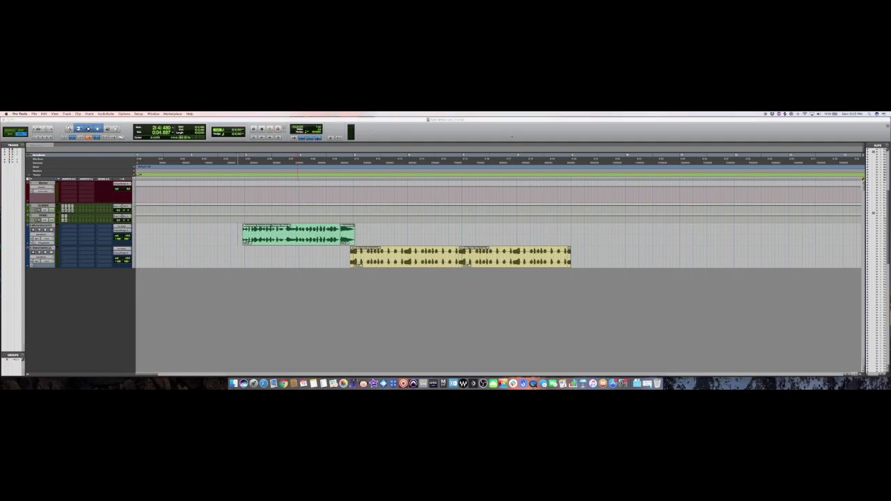
Step: Import the impact sample from the FX folder in Finder onto a new track at 2|4|240 and audition it
{"action": "key", "text": "super+Tab"}
{"action": "left_click", "coordinate": [423, 190]}
{"action": "double_click", "coordinate": [424, 190]}
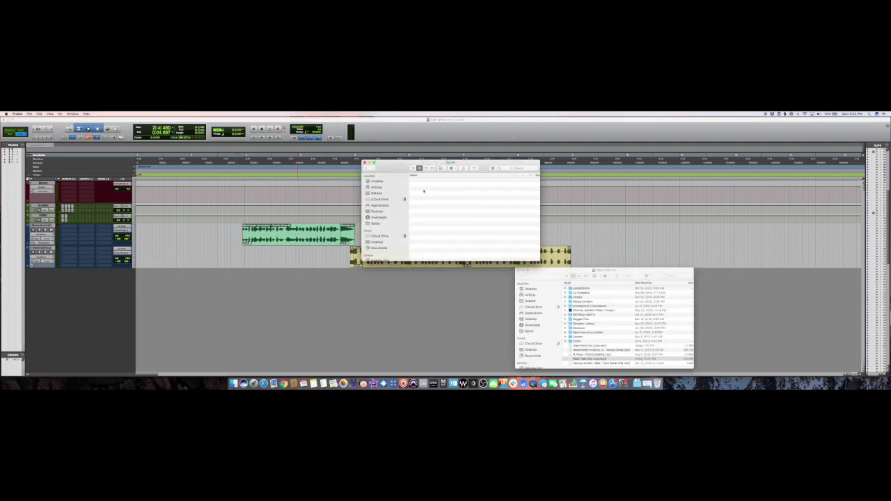
{"action": "left_click", "coordinate": [427, 181]}
{"action": "left_click_drag", "start_coordinate": [429, 181], "coordinate": [250, 280]}
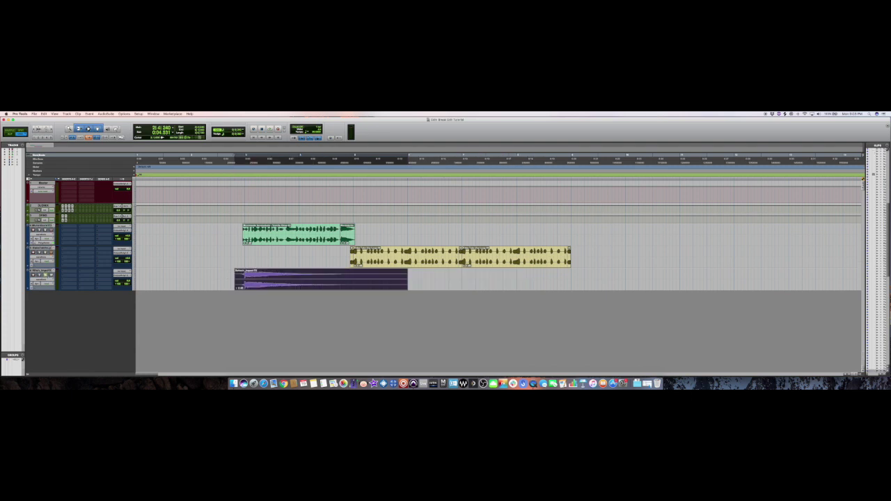
{"action": "key", "text": "space"}
{"action": "key", "text": "space"}
Step: Try to separate the purple impact clip at the transient of its hit at 3|1|000
{"action": "key", "text": "Tab"}
{"action": "key", "text": "t"}
{"action": "key", "text": "t"}
{"action": "key", "text": "t"}
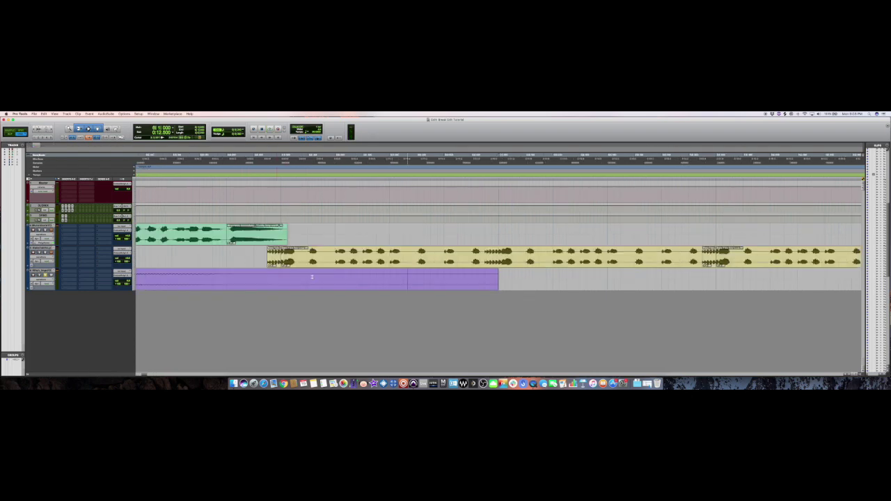
{"action": "scroll", "coordinate": [228, 281], "scroll_direction": "right", "scroll_amount": 15}
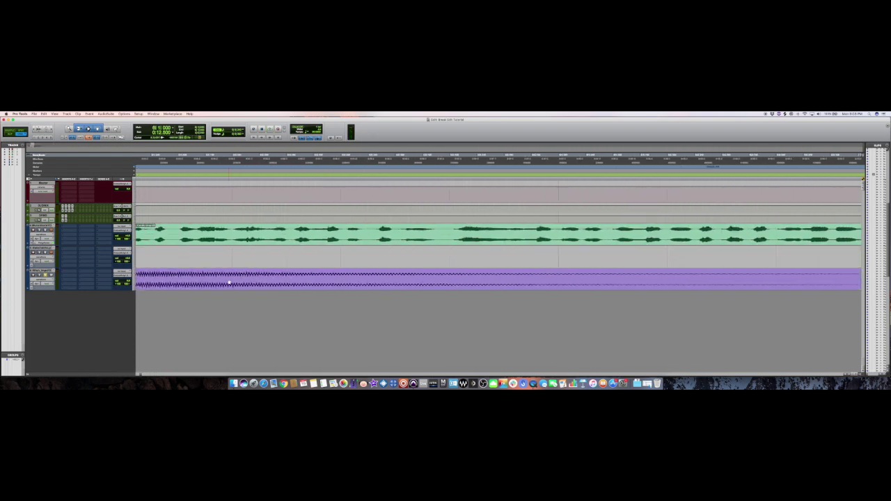
{"action": "scroll", "coordinate": [230, 282], "scroll_direction": "left", "scroll_amount": 5}
{"action": "key", "text": "r"}
{"action": "left_click", "coordinate": [477, 277]}
{"action": "key", "text": "Tab"}
{"action": "key", "text": "b"}
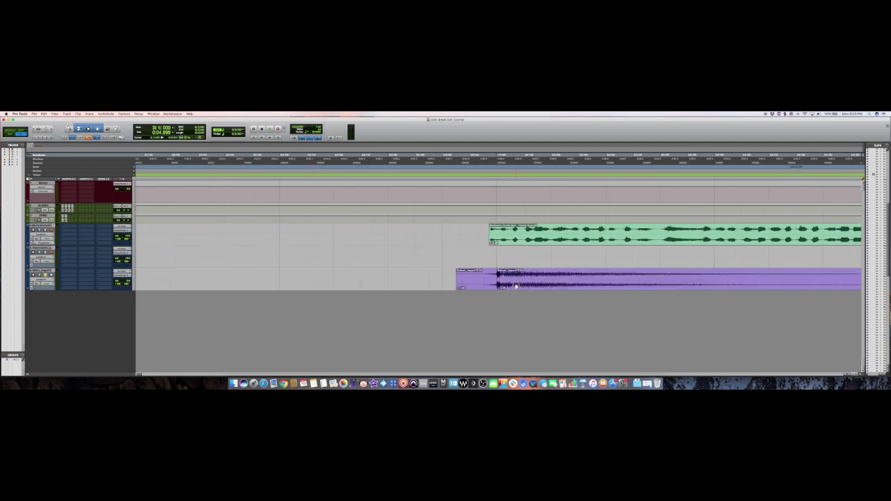
{"action": "left_click", "coordinate": [518, 286]}
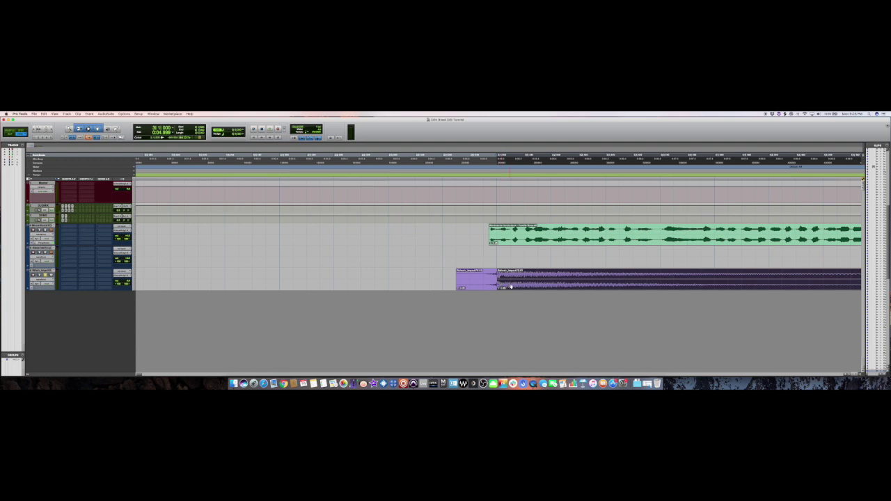
{"action": "key", "text": "super+z"}
{"action": "left_click", "coordinate": [468, 282]}
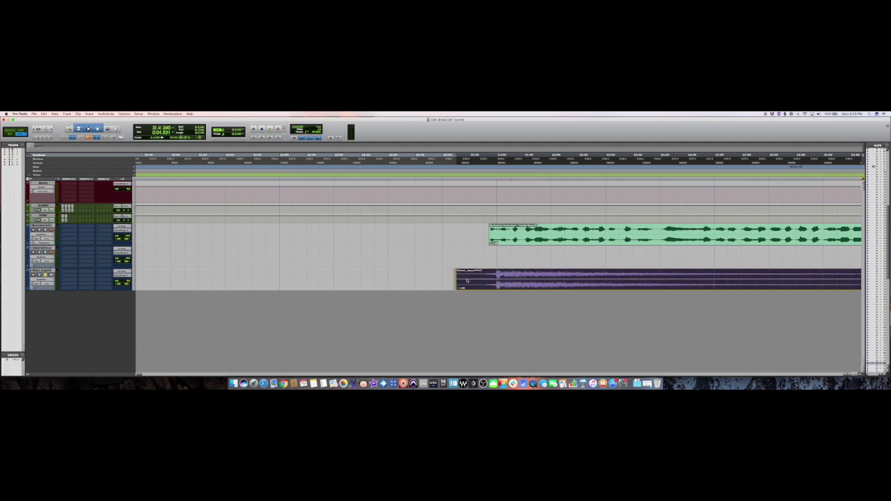
Step: Import a riser sample from the FX folder in Finder onto a new track starting at 3|1|000
{"action": "key", "text": "r"}
{"action": "key", "text": "super+Tab"}
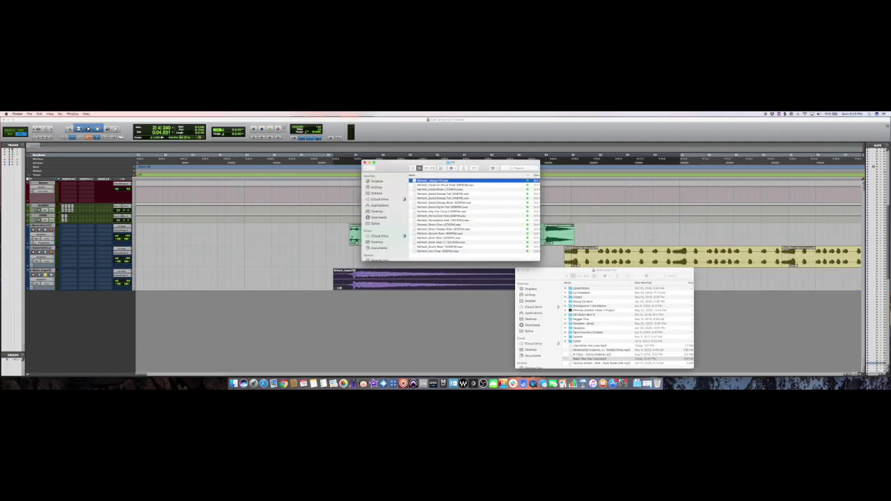
{"action": "left_click", "coordinate": [432, 238]}
{"action": "left_click_drag", "start_coordinate": [433, 239], "coordinate": [384, 311]}
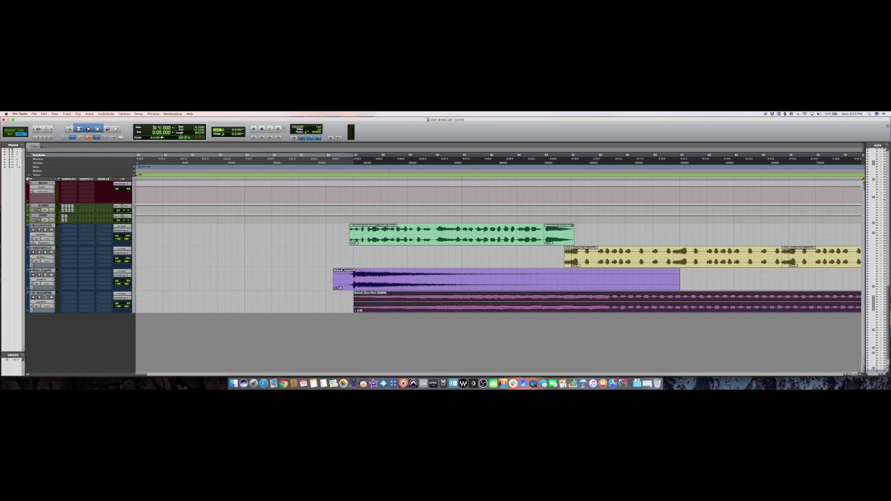
{"action": "key", "text": "super+bracketleft"}
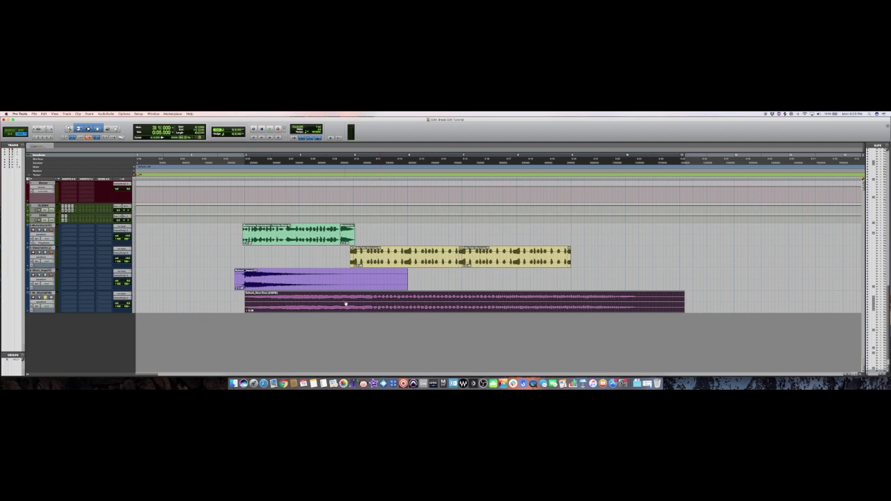
{"action": "scroll", "coordinate": [344, 304], "scroll_direction": "right", "scroll_amount": 2}
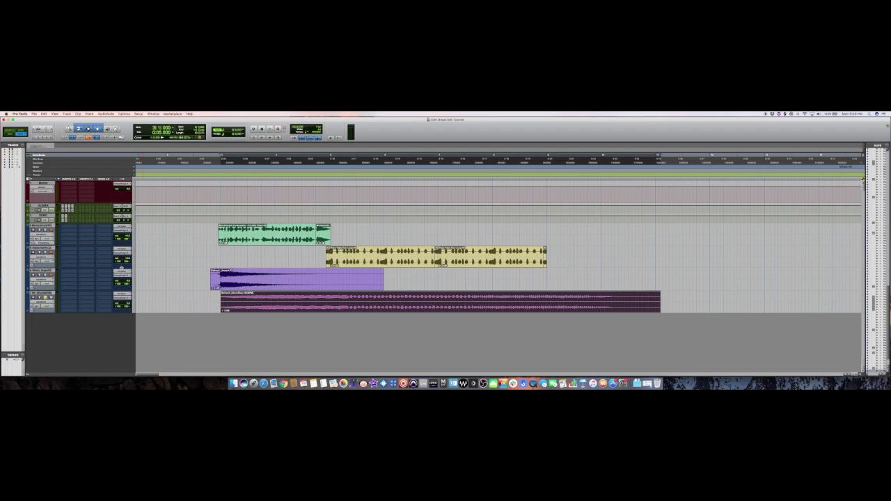
Step: Audition the riser and time-compress its clip so that it ends at bar 10
{"action": "key", "text": "space"}
{"action": "left_click", "coordinate": [79, 129]}
{"action": "left_click", "coordinate": [84, 139]}
{"action": "left_click", "coordinate": [89, 125]}
{"action": "key", "text": "space"}
{"action": "scroll", "coordinate": [663, 307], "scroll_direction": "right", "scroll_amount": 2}
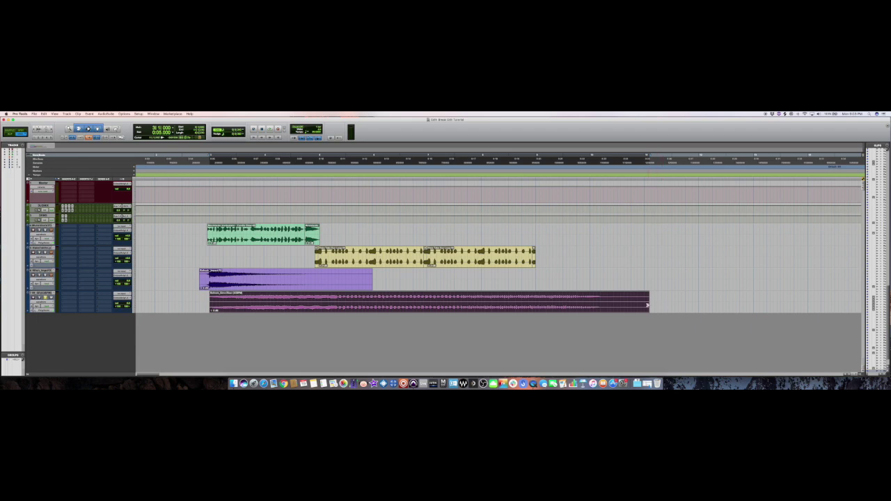
{"action": "left_click_drag", "start_coordinate": [647, 305], "coordinate": [590, 308]}
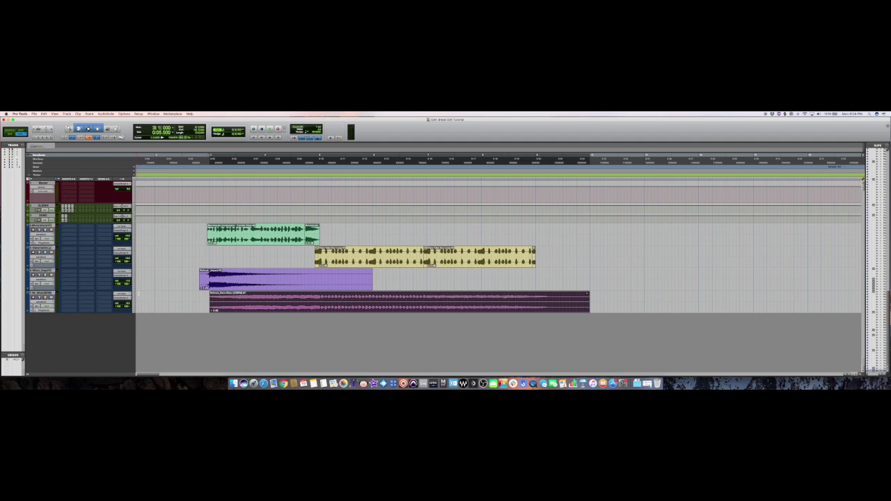
Step: Play the arrangement from the start of the impact clip through the end of the yellow clips
{"action": "left_click", "coordinate": [175, 278]}
{"action": "left_click", "coordinate": [80, 128]}
{"action": "left_click", "coordinate": [97, 125]}
{"action": "key", "text": "space"}
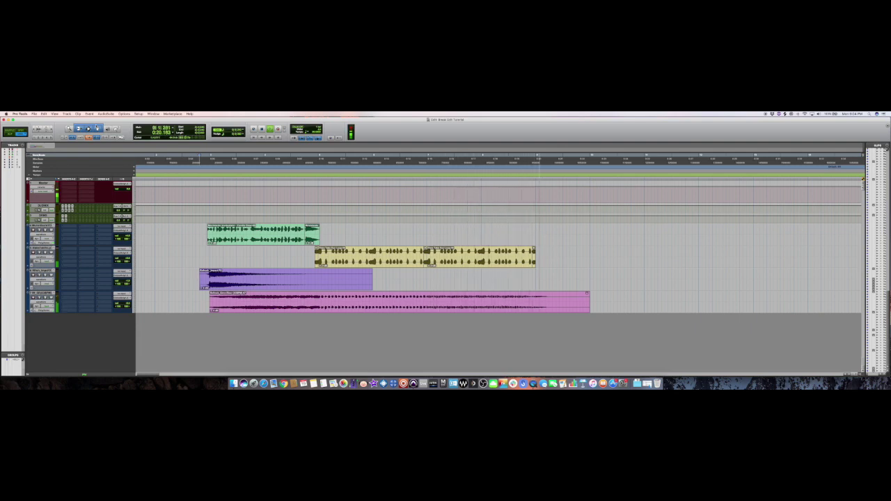
{"action": "key", "text": "space"}
Step: Import a drum loop from the neighbouring sample folder in Finder onto a new track at 5|1|000 and audition it
{"action": "key", "text": "super+Tab"}
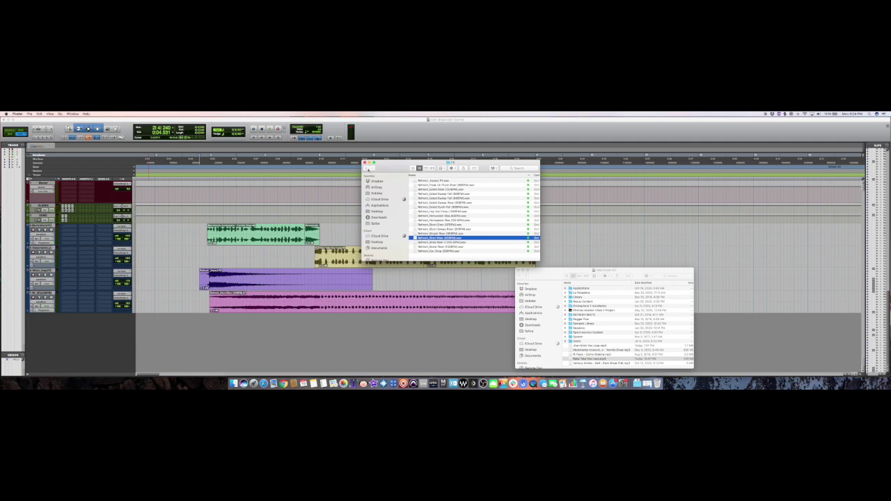
{"action": "left_click", "coordinate": [367, 169]}
{"action": "double_click", "coordinate": [429, 193]}
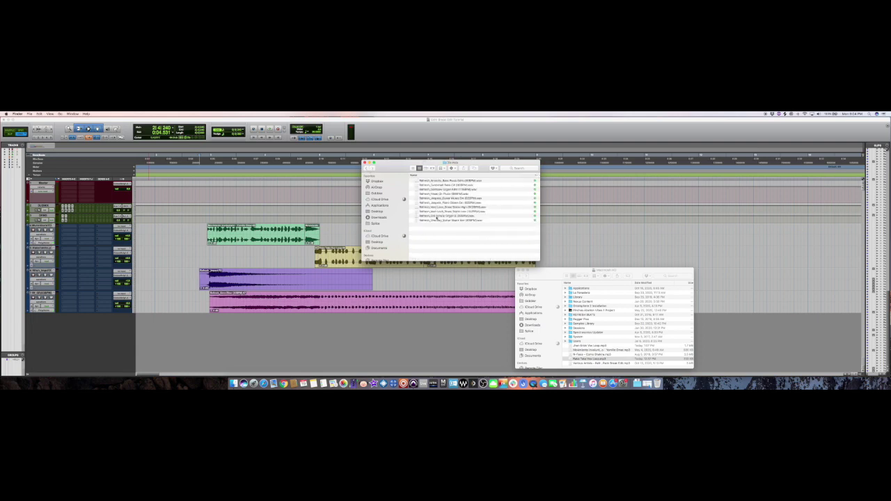
{"action": "left_click", "coordinate": [437, 217]}
{"action": "left_click_drag", "start_coordinate": [430, 217], "coordinate": [345, 330]}
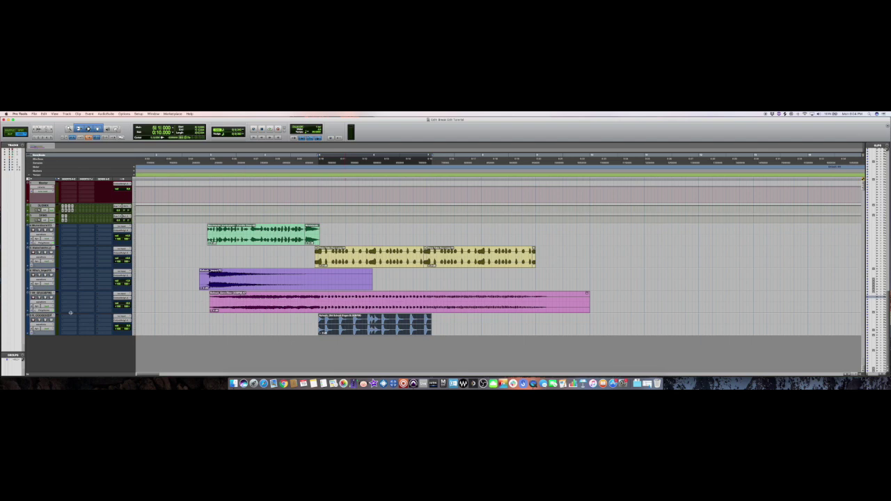
{"action": "scroll", "coordinate": [70, 314], "scroll_direction": "right", "scroll_amount": 2}
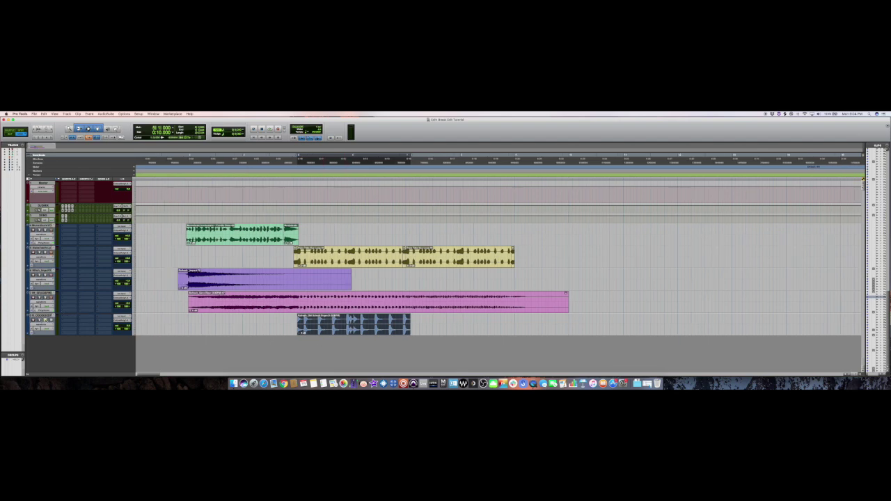
{"action": "key", "text": "space"}
{"action": "key", "text": "space"}
Step: Set the drum loop track's Elastic Audio to Polyphonic and time-compress the loop to end at bar 7
{"action": "left_click", "coordinate": [45, 336]}
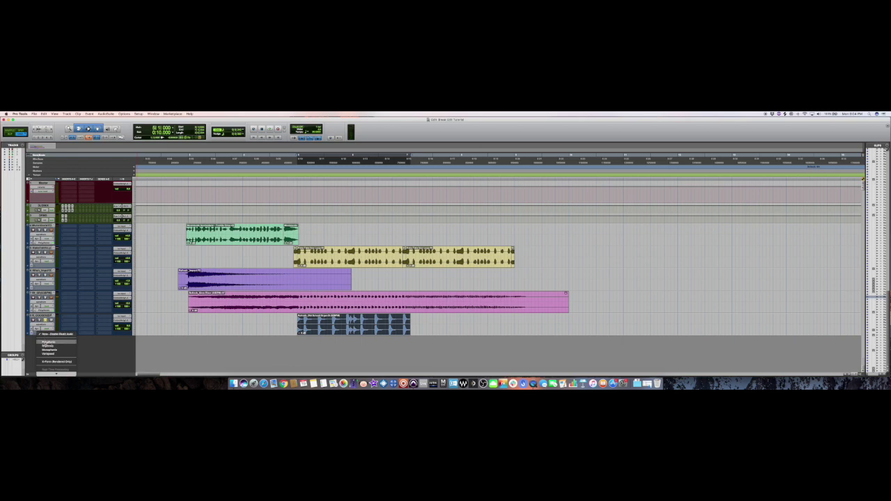
{"action": "left_click", "coordinate": [47, 342]}
{"action": "left_click_drag", "start_coordinate": [408, 328], "coordinate": [405, 329]}
Step: Duplicate the blue drum loop once and consolidate both copies into a single clip
{"action": "key", "text": "super+d"}
{"action": "left_click", "coordinate": [351, 332]}
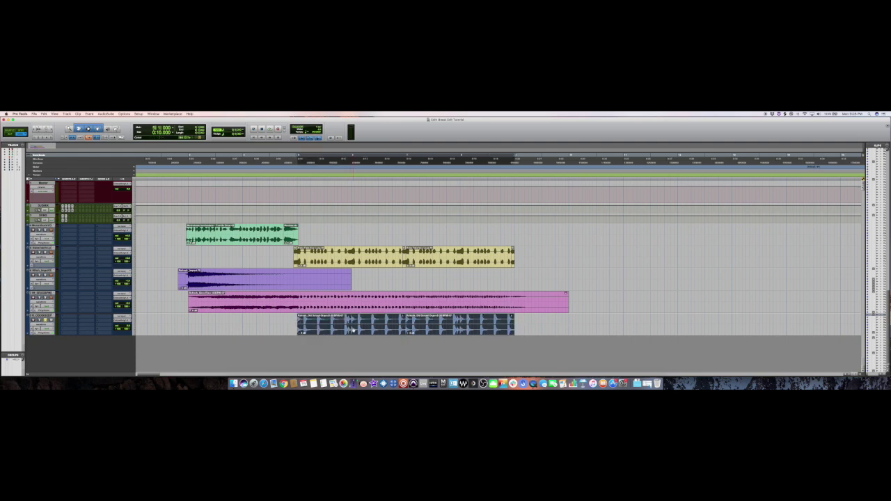
{"action": "key", "text": "alt+shift+3"}
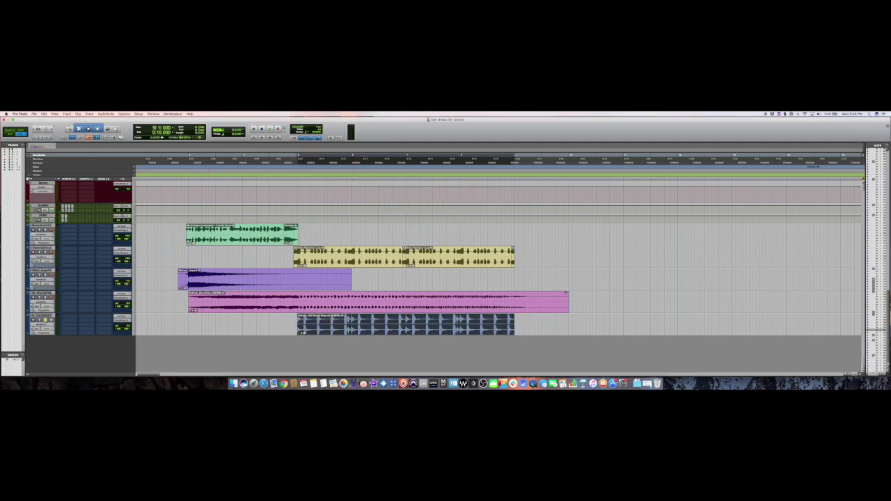
Step: Import the first loop in the sample folder onto another new track and align its start with 5|1|000
{"action": "key", "text": "super+Tab"}
{"action": "left_click_drag", "start_coordinate": [440, 181], "coordinate": [315, 343]}
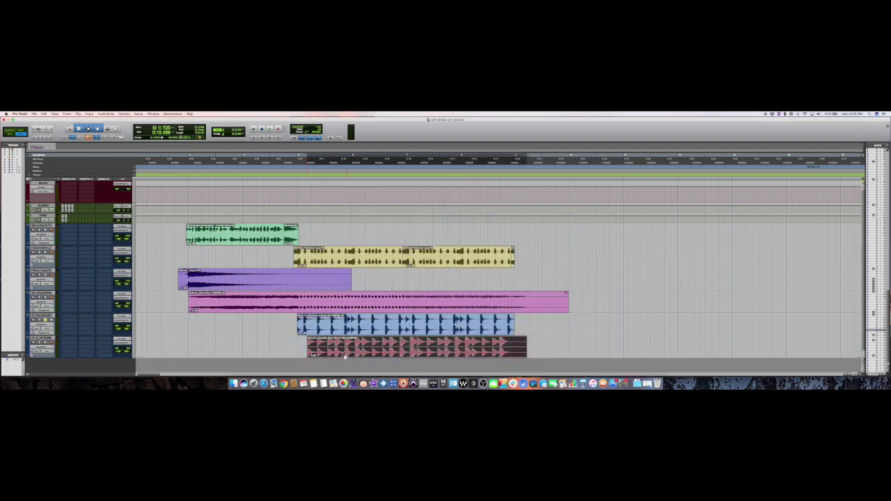
{"action": "left_click_drag", "start_coordinate": [347, 354], "coordinate": [338, 354]}
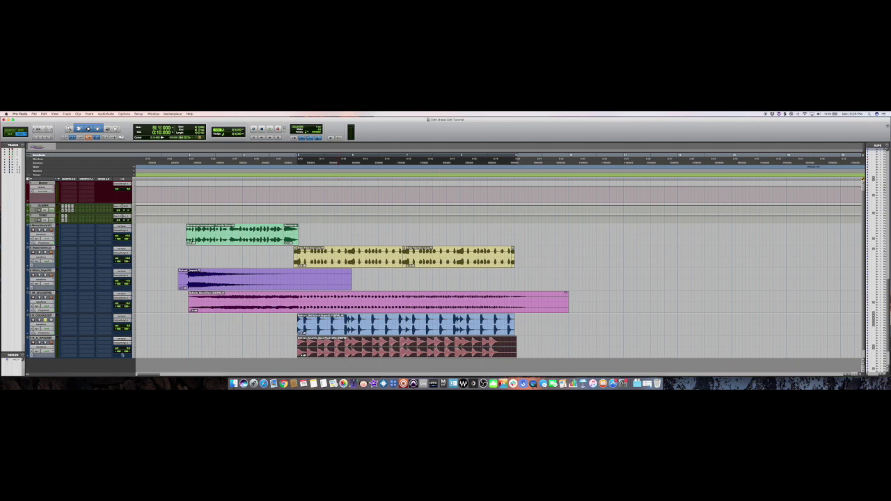
Step: Enable Elastic Audio on the red loop's track, audition it with the song, and adjust its end to bar 9
{"action": "left_click", "coordinate": [43, 356]}
{"action": "left_click", "coordinate": [46, 360]}
{"action": "key", "text": "space"}
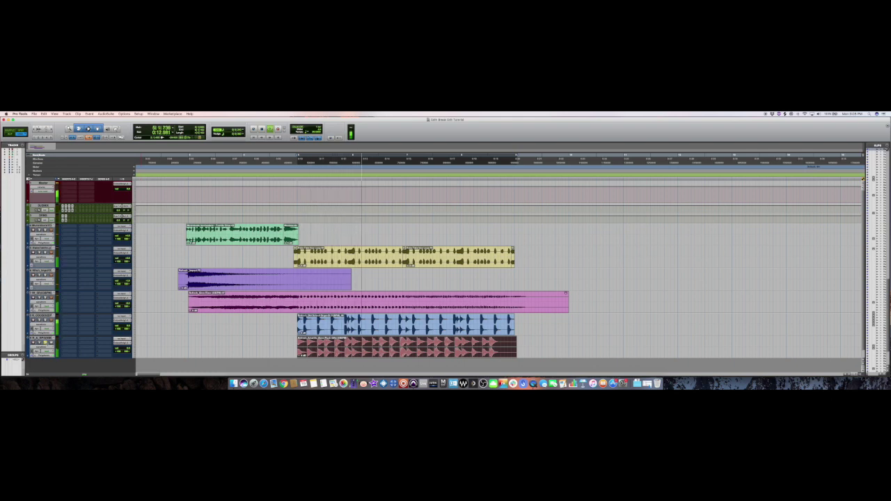
{"action": "key", "text": "space"}
{"action": "left_click_drag", "start_coordinate": [517, 352], "coordinate": [514, 352]}
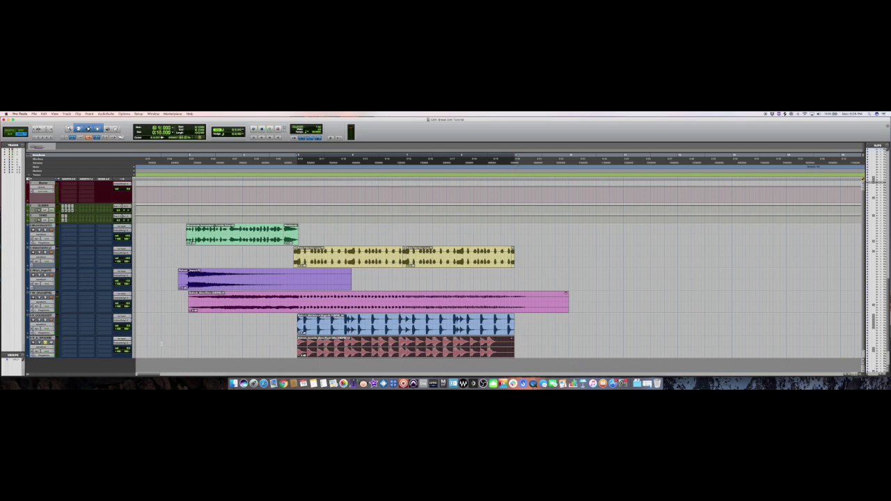
Step: Separate the red loop at 5|3|000 and delete everything after it, keeping only its first two beats
{"action": "left_click", "coordinate": [326, 346]}
{"action": "left_click_drag", "start_coordinate": [325, 345], "coordinate": [346, 346]}
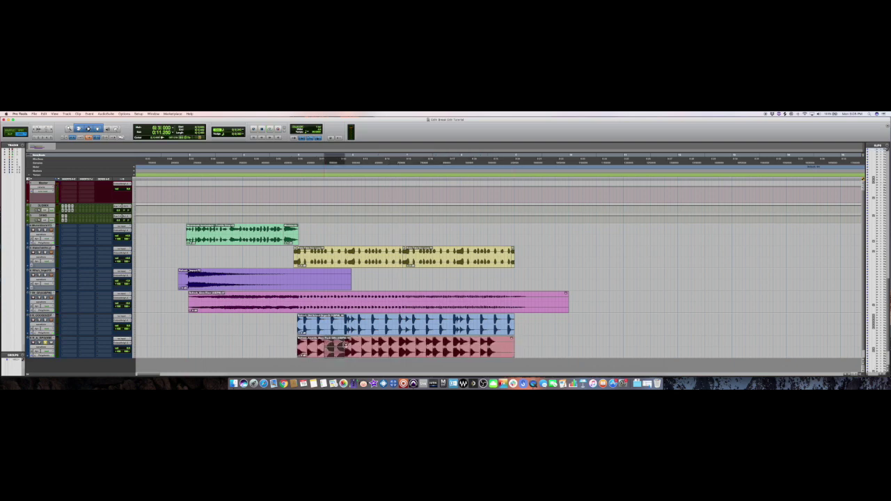
{"action": "key", "text": "super+e"}
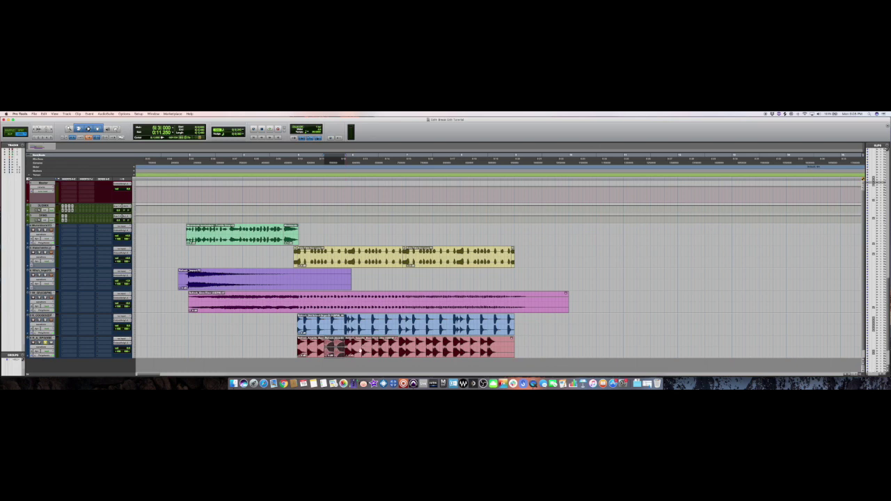
{"action": "key", "text": "Delete"}
{"action": "left_click", "coordinate": [361, 352]}
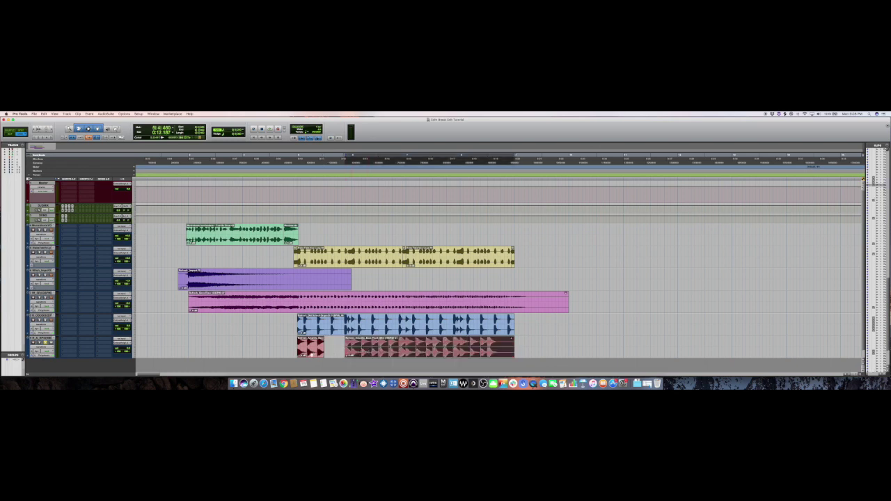
{"action": "key", "text": "Delete"}
Step: Duplicate the two-beat red segment repeatedly so the copies fill the track up to bar 9
{"action": "left_click_drag", "start_coordinate": [311, 355], "coordinate": [338, 352]}
{"action": "left_click", "coordinate": [304, 353], "text": "shift"}
{"action": "key", "text": "super+d"}
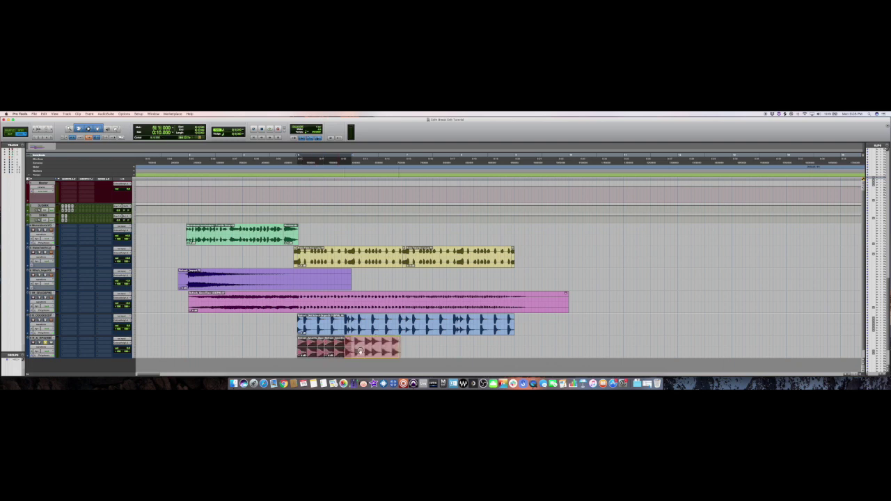
{"action": "left_click", "coordinate": [313, 352], "text": "shift"}
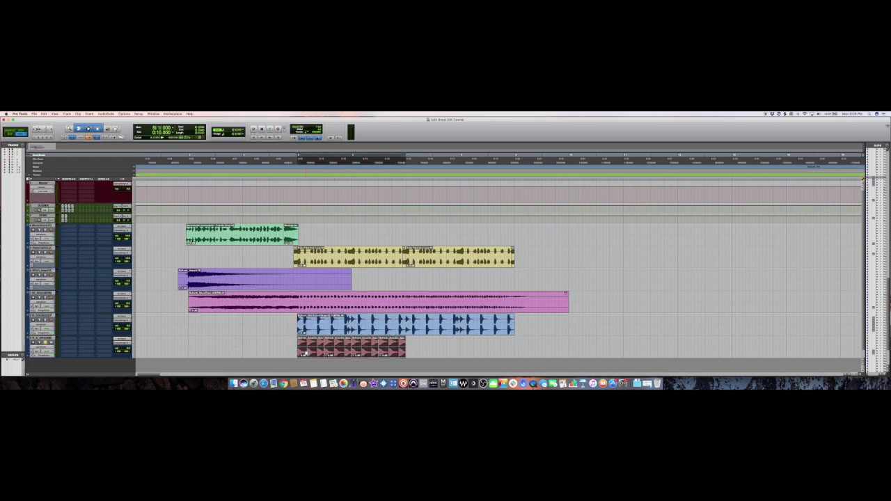
{"action": "key", "text": "super+d"}
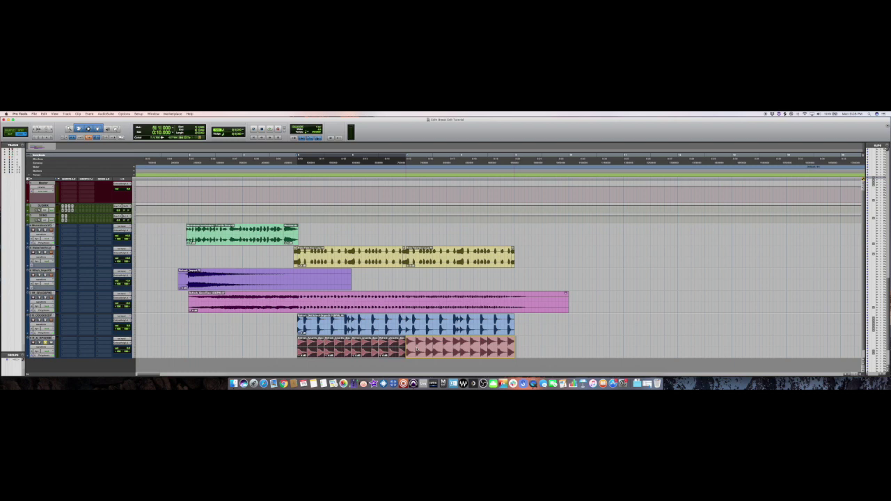
Step: Adjust the pitch shift of all red loop clips in Elastic Properties and audition them with the song
{"action": "left_click", "coordinate": [312, 353]}
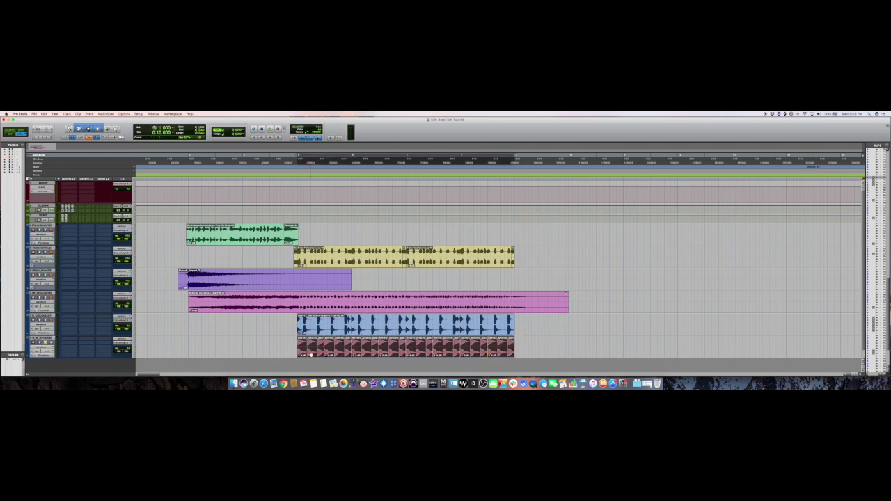
{"action": "key", "text": "alt+5"}
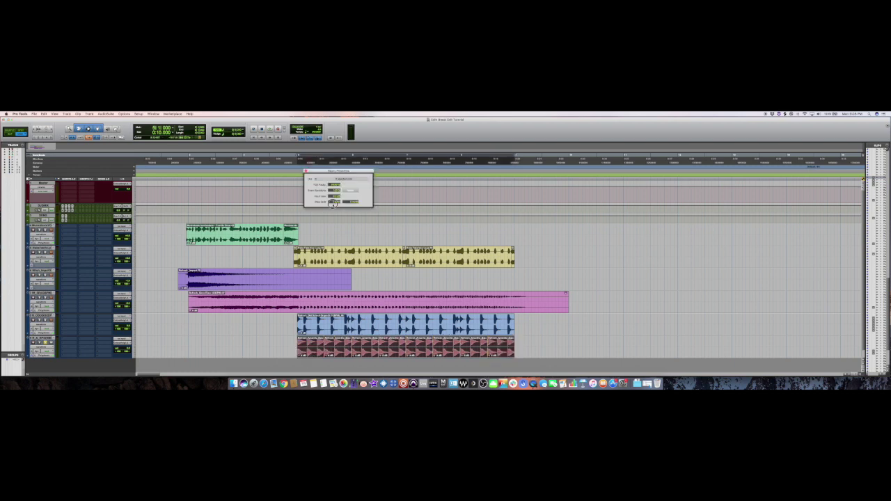
{"action": "key", "text": "Return"}
{"action": "left_click", "coordinate": [305, 170]}
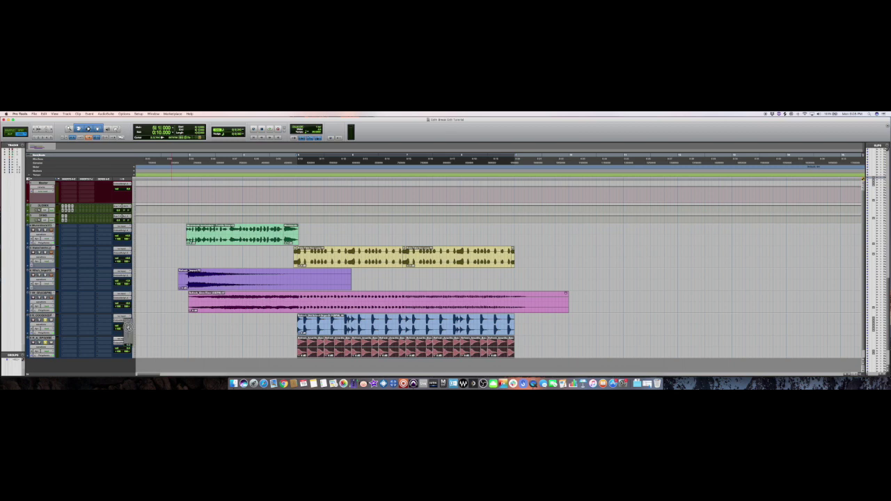
{"action": "key", "text": "space"}
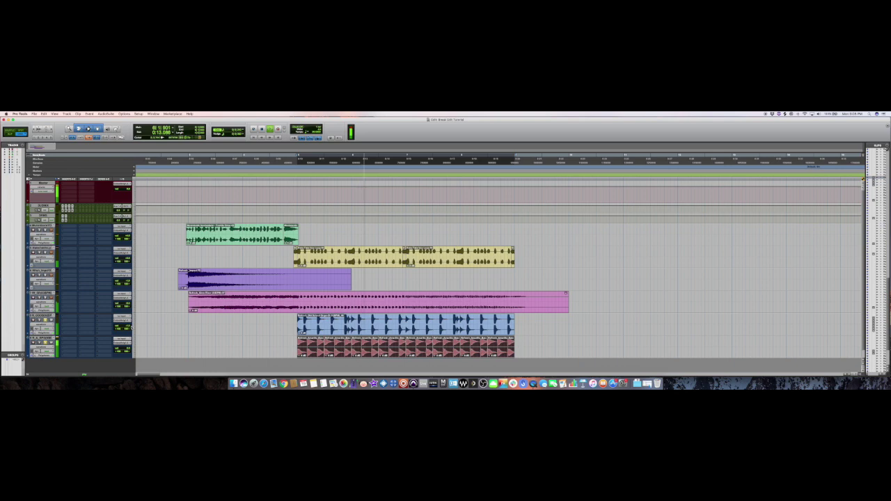
{"action": "key", "text": "space"}
Step: Insert the FabFilter Pro-Q 2 on the blue drum loop's track and cut its low-mid peak with a bell band
{"action": "left_click", "coordinate": [70, 314]}
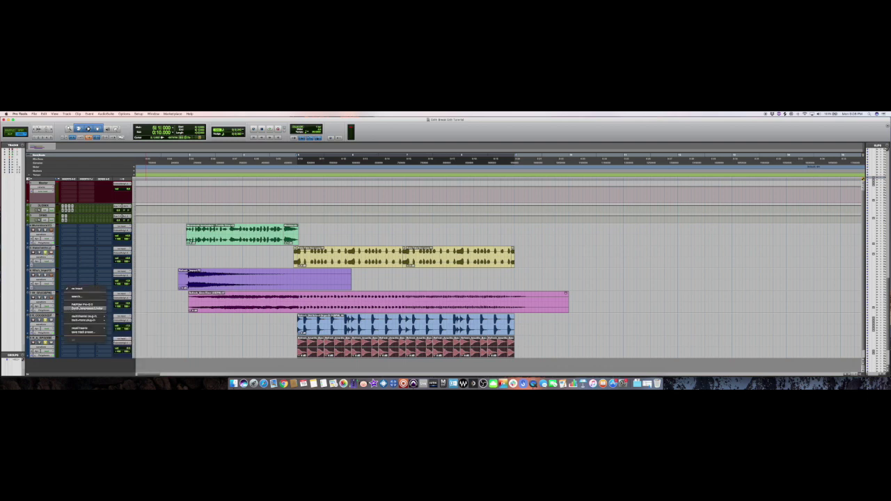
{"action": "left_click", "coordinate": [80, 305]}
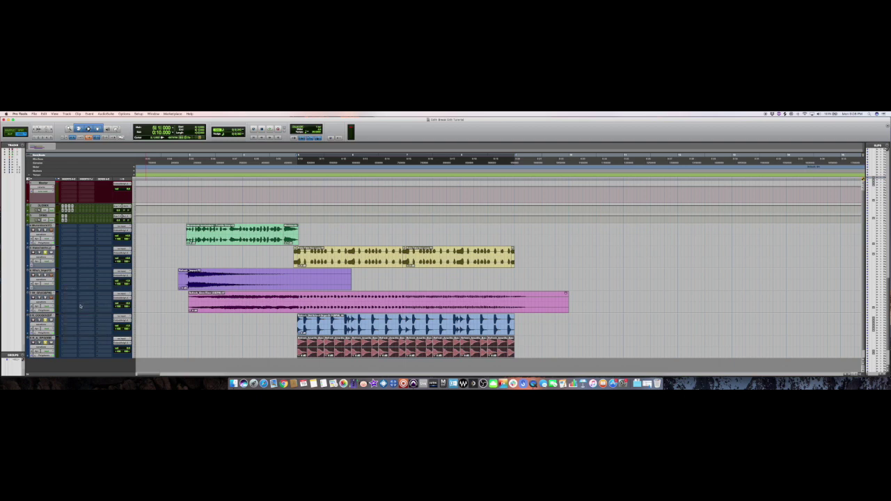
{"action": "key", "text": "space"}
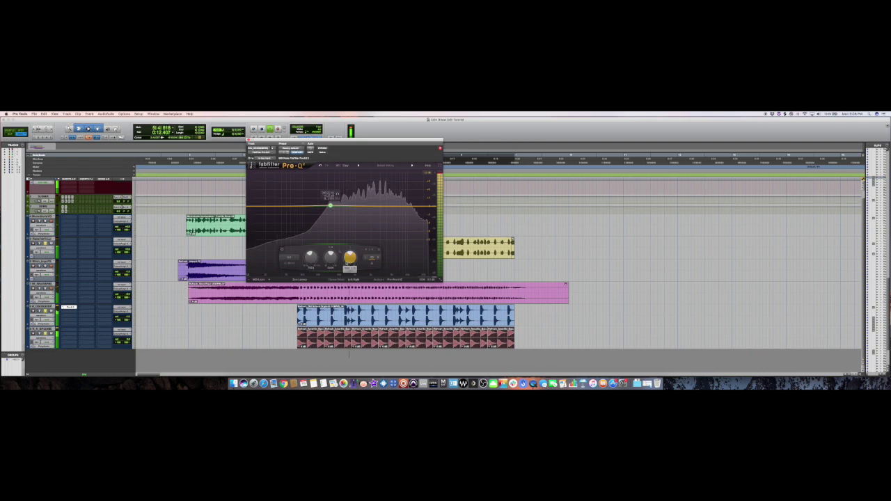
{"action": "mouse_move", "coordinate": [331, 257]}
{"action": "left_mouse_down"}
{"action": "mouse_move", "coordinate": [331, 249]}
{"action": "mouse_move", "coordinate": [346, 251]}
{"action": "left_mouse_up"}
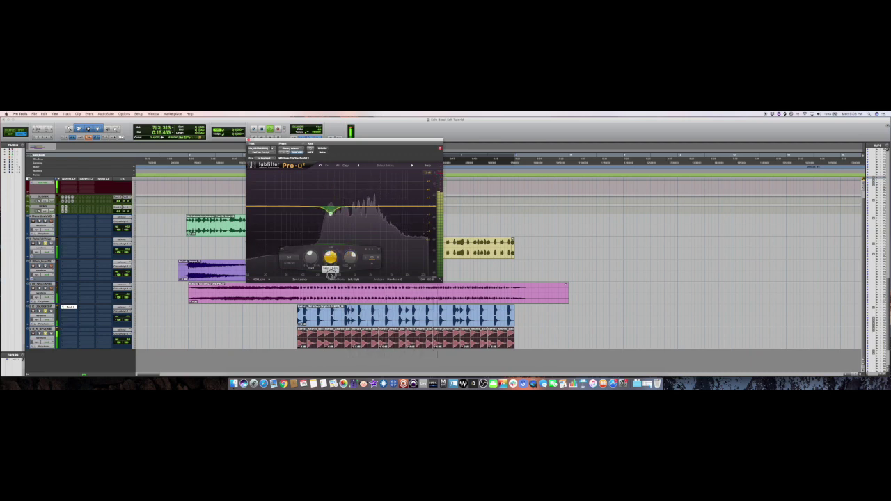
{"action": "left_click_drag", "start_coordinate": [331, 280], "coordinate": [331, 273]}
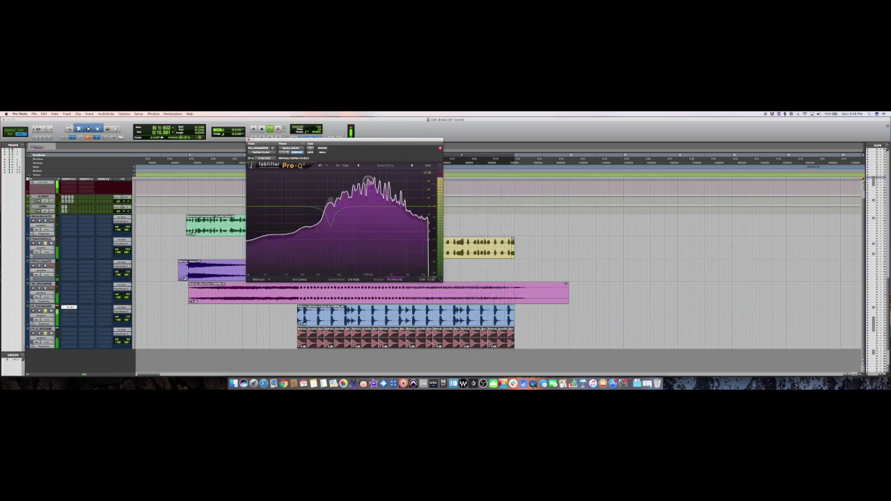
Step: Add a second bell cut at the drum loop's loudest upper peak and a low-cut filter, then close the EQ
{"action": "double_click", "coordinate": [369, 182]}
{"action": "left_click_drag", "start_coordinate": [383, 257], "coordinate": [367, 278]}
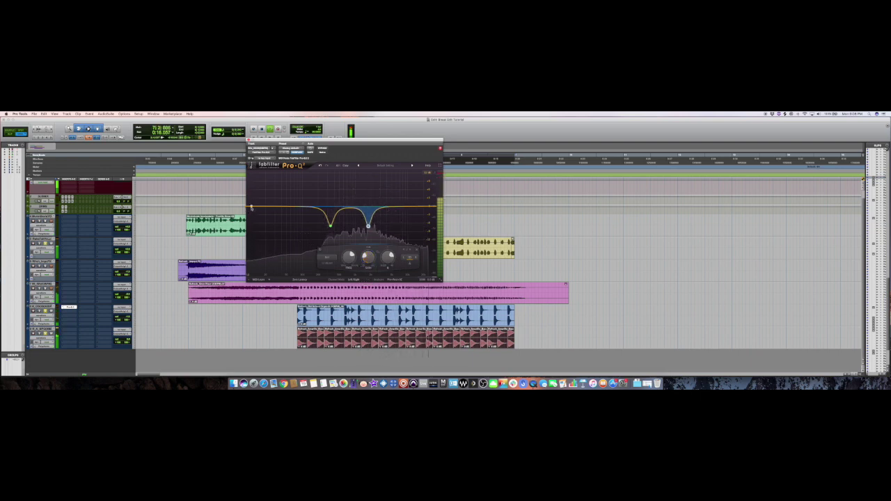
{"action": "left_click", "coordinate": [251, 207]}
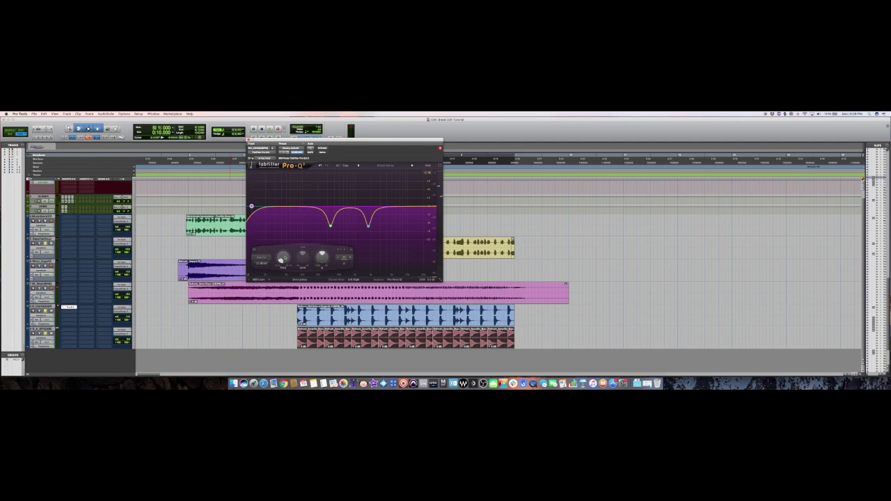
{"action": "key", "text": "space"}
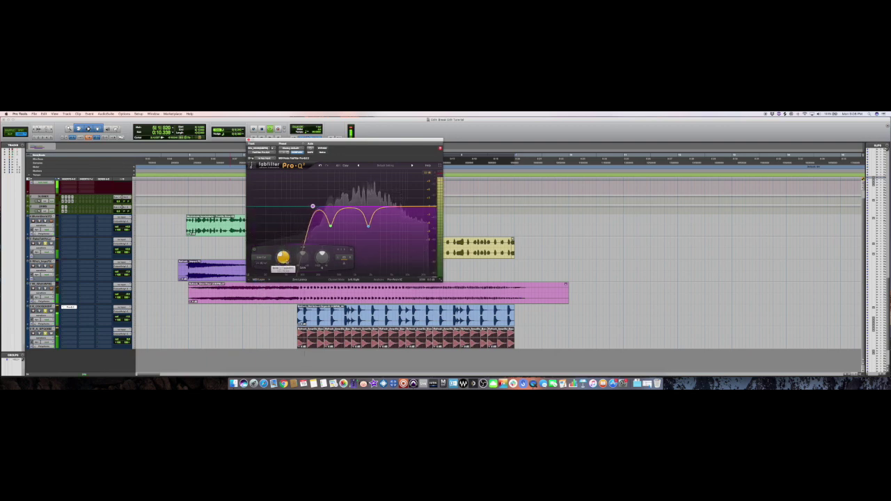
{"action": "key", "text": "space"}
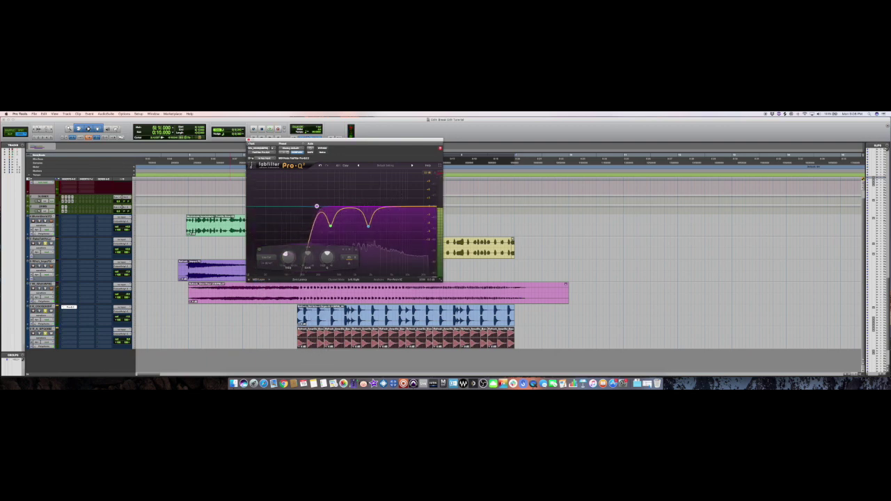
{"action": "left_click", "coordinate": [248, 140]}
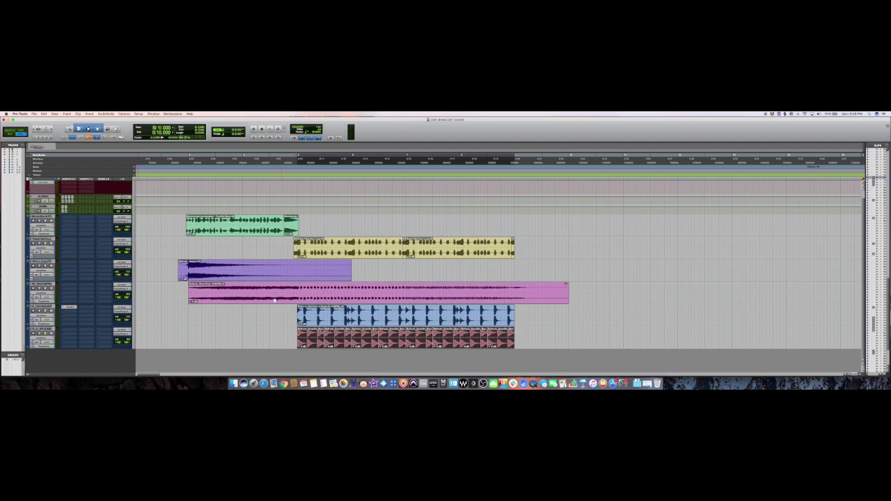
Step: Audition the full arrangement and delete the end of the yellow song clip from 7|4|720 onward
{"action": "left_click", "coordinate": [161, 271]}
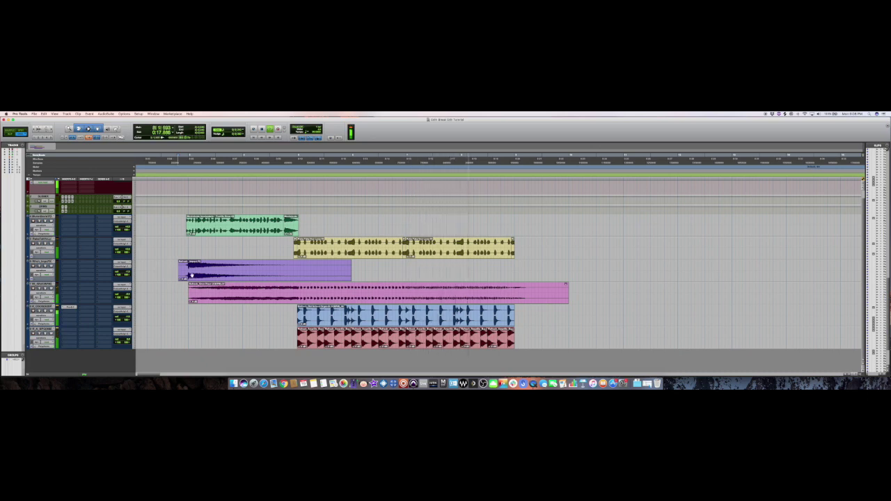
{"action": "key", "text": "space"}
{"action": "left_click_drag", "start_coordinate": [457, 248], "coordinate": [521, 248]}
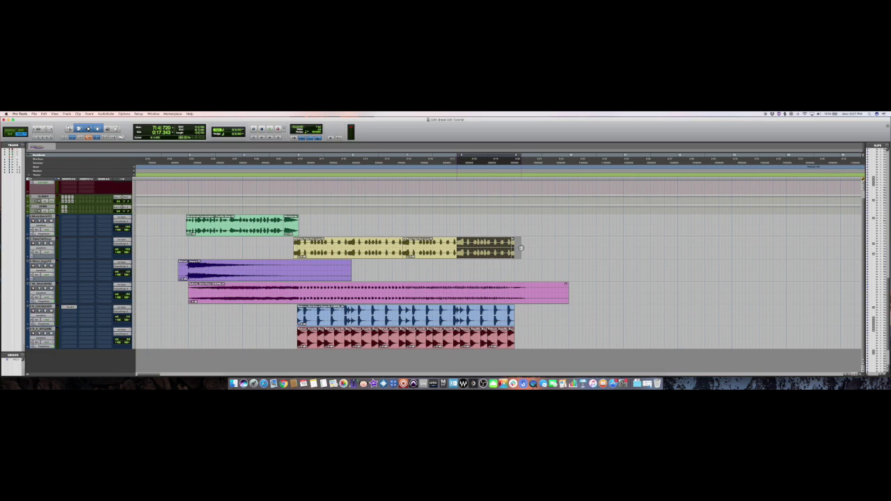
{"action": "key", "text": "Delete"}
Step: Copy the one-beat slice of the yellow song at 7|3|000 to the start of bar 8
{"action": "left_click_drag", "start_coordinate": [430, 248], "coordinate": [447, 245]}
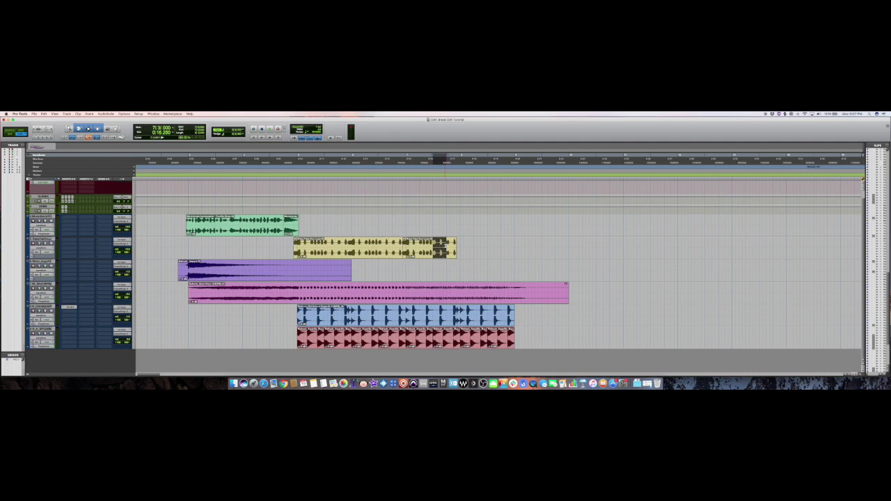
{"action": "key", "text": "space"}
{"action": "left_click_drag", "start_coordinate": [439, 254], "coordinate": [467, 252]}
{"action": "left_click", "coordinate": [468, 247]}
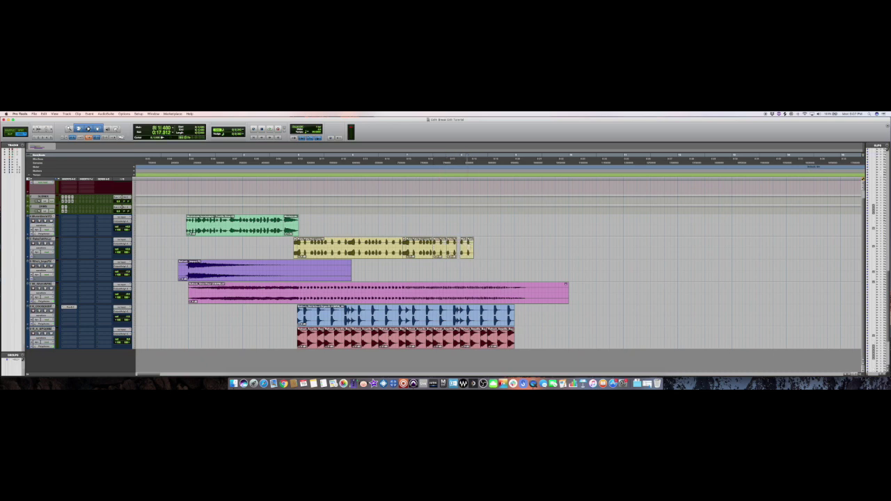
Step: Trim the copied yellow slice at bar 8 to a sixteenth note ending at 8|1|240
{"action": "key", "text": "t"}
{"action": "key", "text": "t"}
{"action": "left_click", "coordinate": [516, 253]}
{"action": "left_click_drag", "start_coordinate": [502, 253], "coordinate": [490, 253]}
{"action": "left_click", "coordinate": [85, 129]}
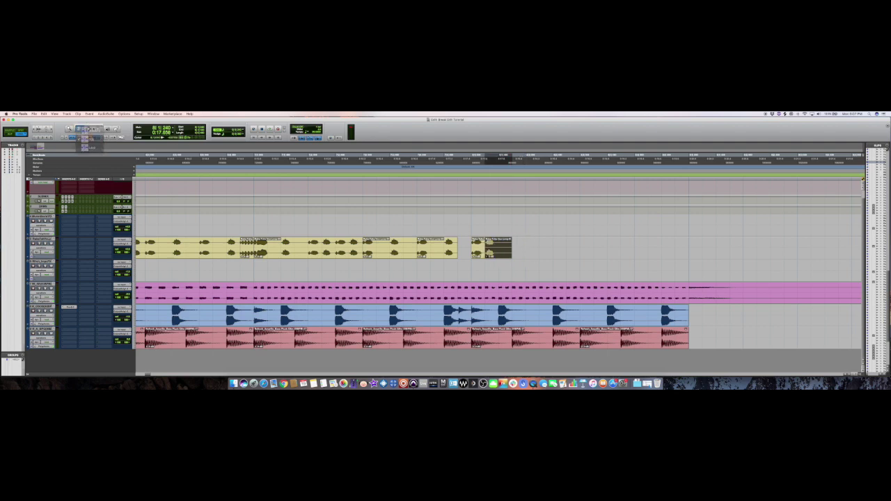
{"action": "left_click", "coordinate": [85, 138]}
{"action": "left_click_drag", "start_coordinate": [511, 247], "coordinate": [531, 251]}
Step: Duplicate the short yellow slices until the stutter fills bar 8 up to bar 9, and audition it with the song
{"action": "left_click", "coordinate": [481, 253], "text": "shift"}
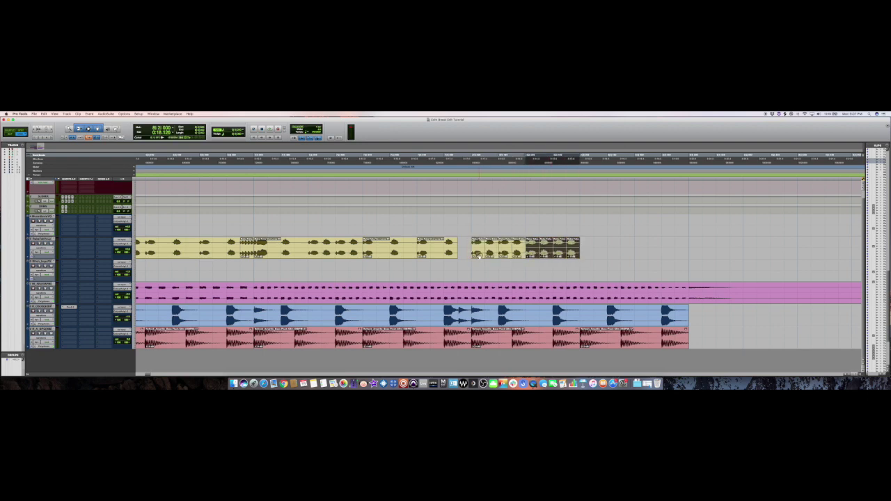
{"action": "left_click", "coordinate": [479, 256], "text": "shift"}
{"action": "key", "text": "super+d"}
{"action": "left_click_drag", "start_coordinate": [589, 248], "coordinate": [590, 249]}
{"action": "key", "text": "r"}
{"action": "key", "text": "r"}
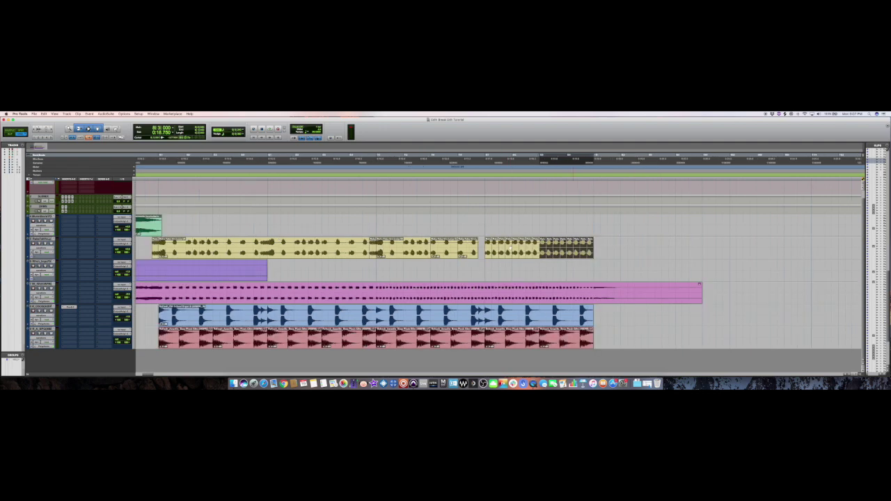
{"action": "left_click", "coordinate": [439, 227]}
{"action": "key", "text": "space"}
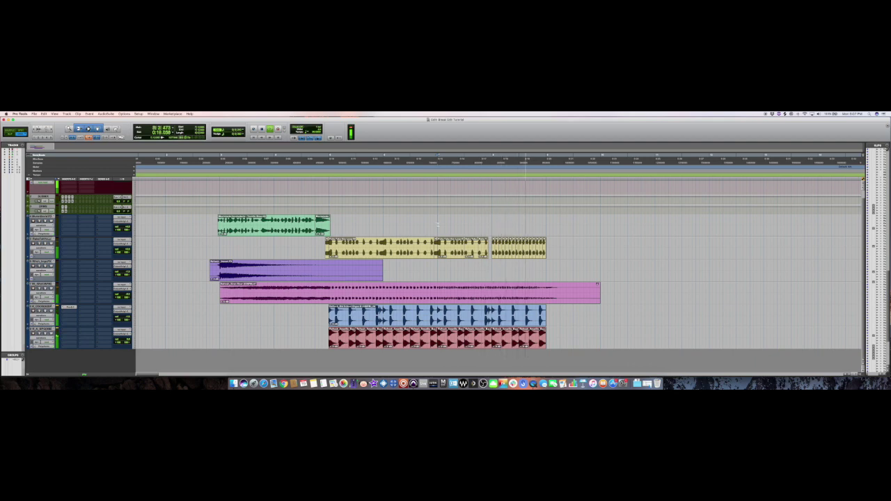
{"action": "key", "text": "space"}
Step: Switch to Finder, open the sample pack's third folder and import its build-up sample onto a new track
{"action": "key", "text": "r"}
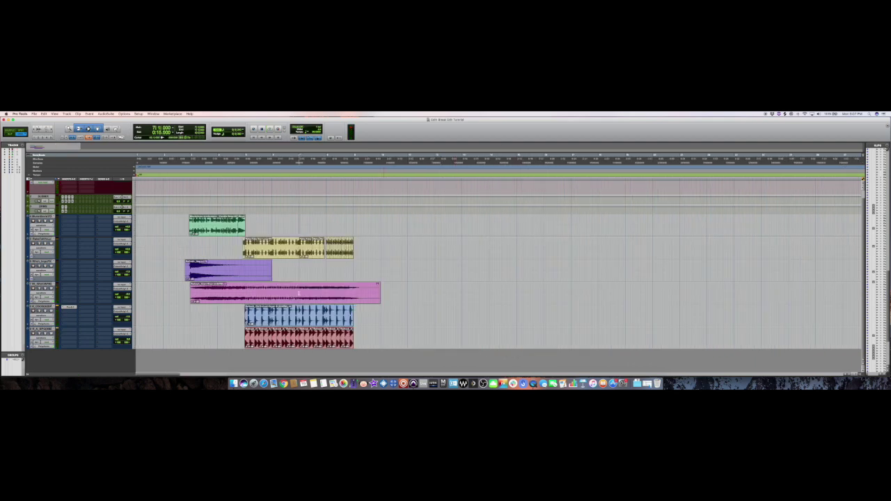
{"action": "left_click", "coordinate": [326, 264]}
{"action": "key", "text": "super+Tab"}
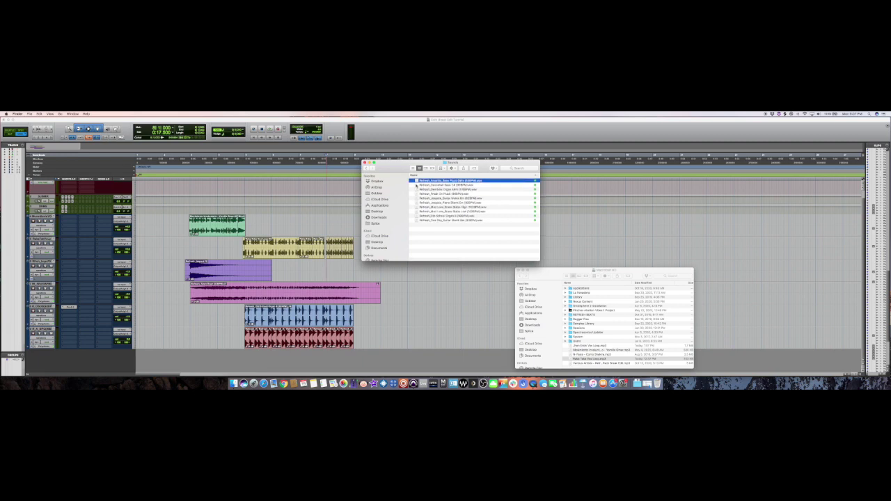
{"action": "left_click", "coordinate": [367, 169]}
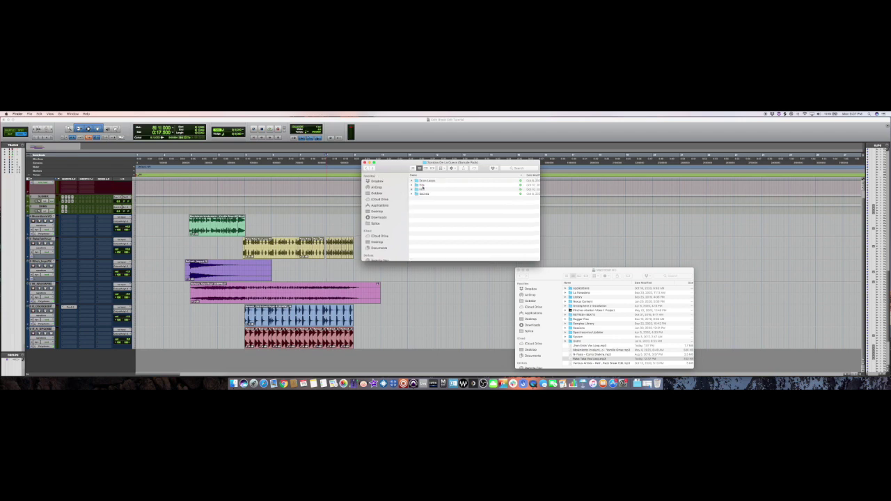
{"action": "double_click", "coordinate": [421, 190]}
{"action": "left_click_drag", "start_coordinate": [438, 220], "coordinate": [339, 358]}
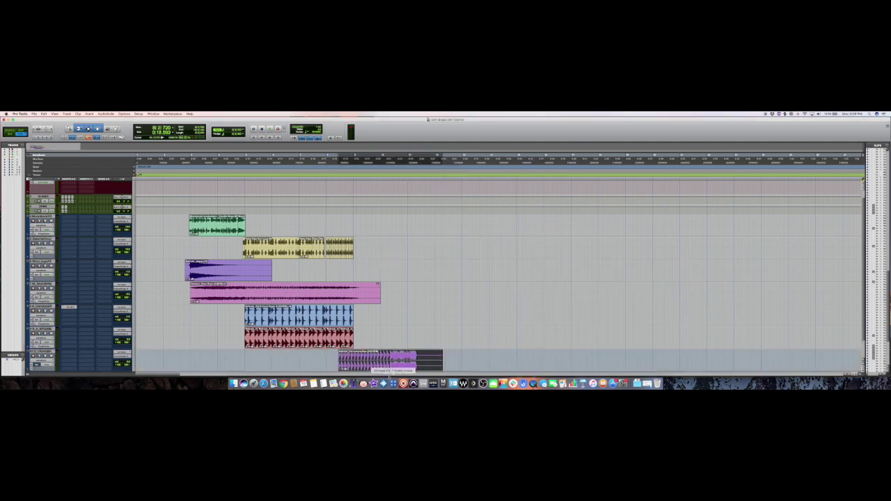
Step: Audition the purple build-up clip on its own and align its start with 7|1|000
{"action": "left_click_drag", "start_coordinate": [361, 367], "coordinate": [376, 365]}
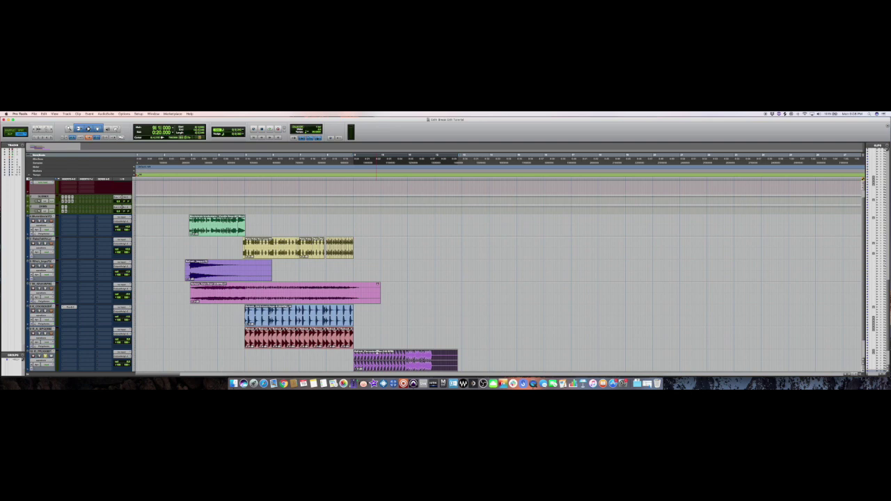
{"action": "left_click", "coordinate": [379, 355]}
{"action": "key", "text": "space"}
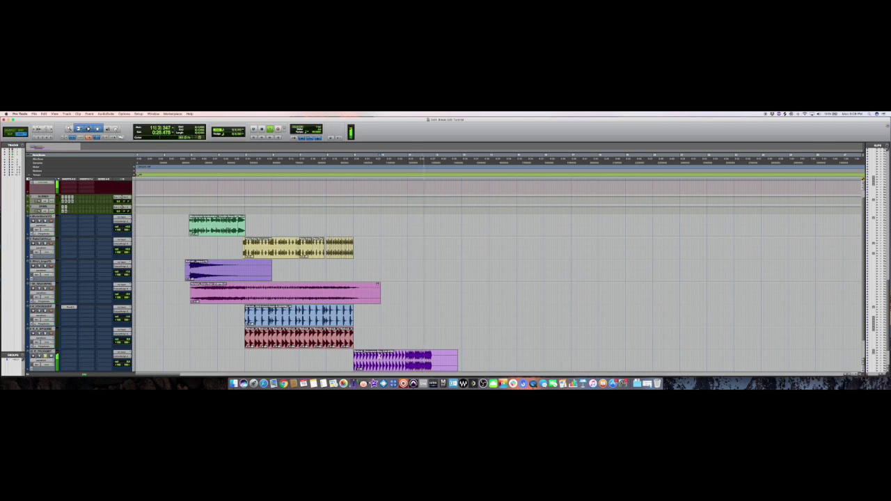
{"action": "key", "text": "space"}
{"action": "left_click_drag", "start_coordinate": [379, 366], "coordinate": [328, 361]}
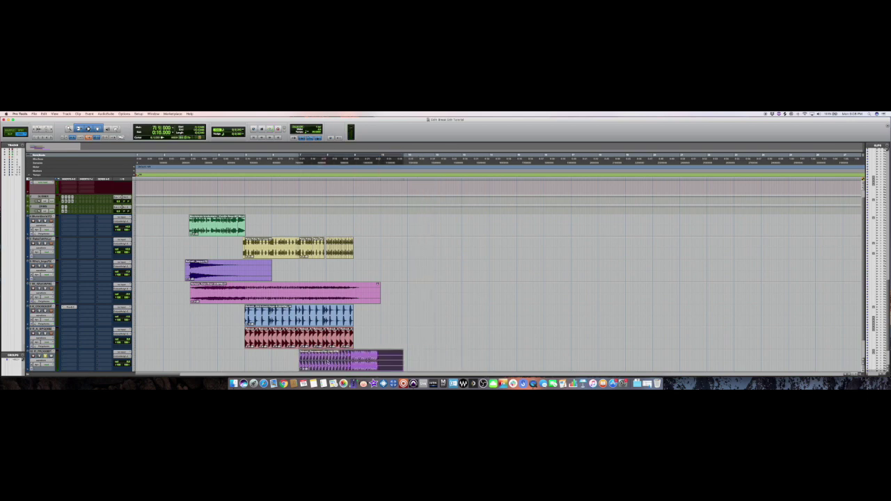
Step: Set the build-up track's Elastic Audio to Rhythmic and time-stretch the purple clip's end to bar 11
{"action": "left_click", "coordinate": [44, 368]}
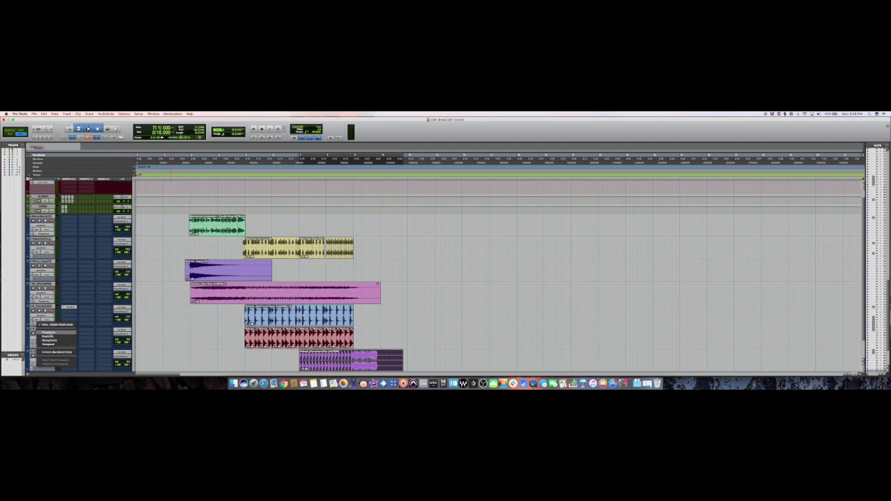
{"action": "left_click", "coordinate": [49, 337]}
{"action": "left_click", "coordinate": [82, 130]}
{"action": "left_click", "coordinate": [89, 139]}
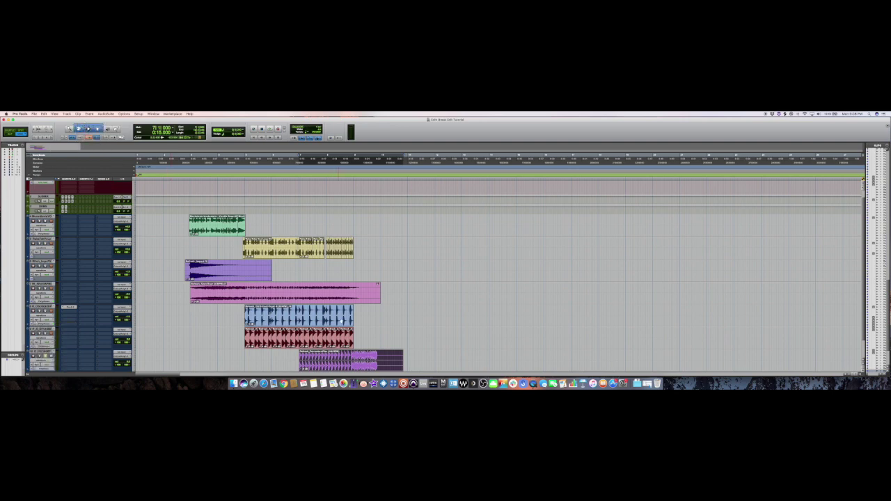
{"action": "left_click_drag", "start_coordinate": [401, 360], "coordinate": [408, 360]}
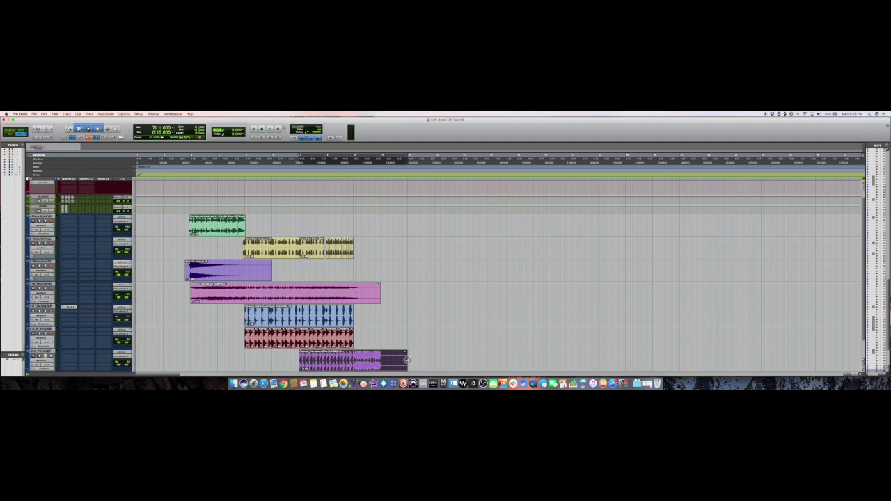
Step: Split the stretched purple clip at 9|1|000 and move its faster second half to start at 8|1|000
{"action": "left_click", "coordinate": [353, 358]}
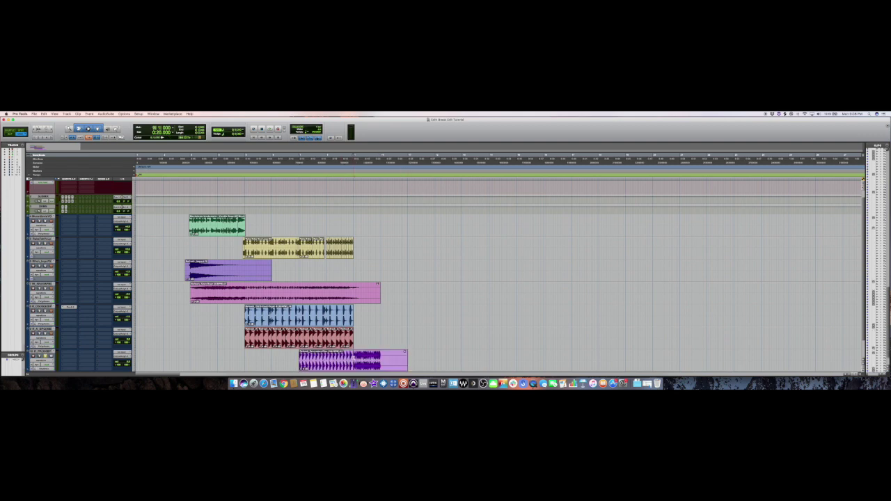
{"action": "key", "text": "t"}
{"action": "key", "text": "t"}
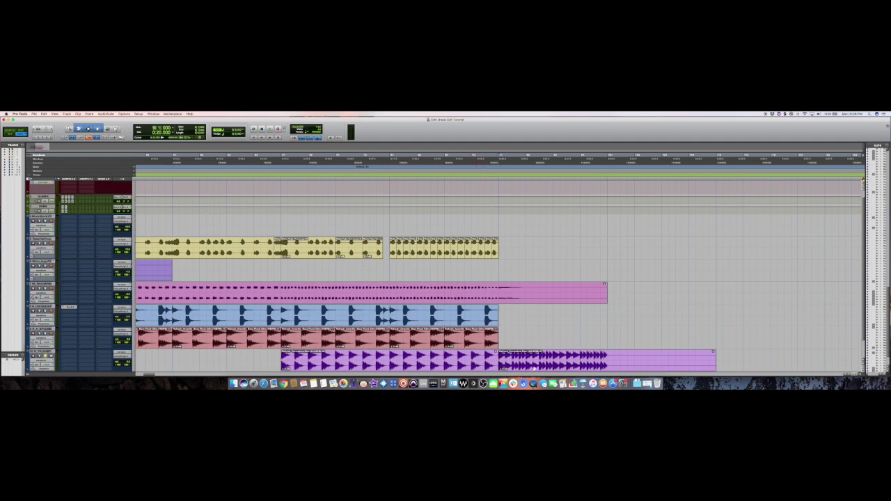
{"action": "key", "text": "super+z"}
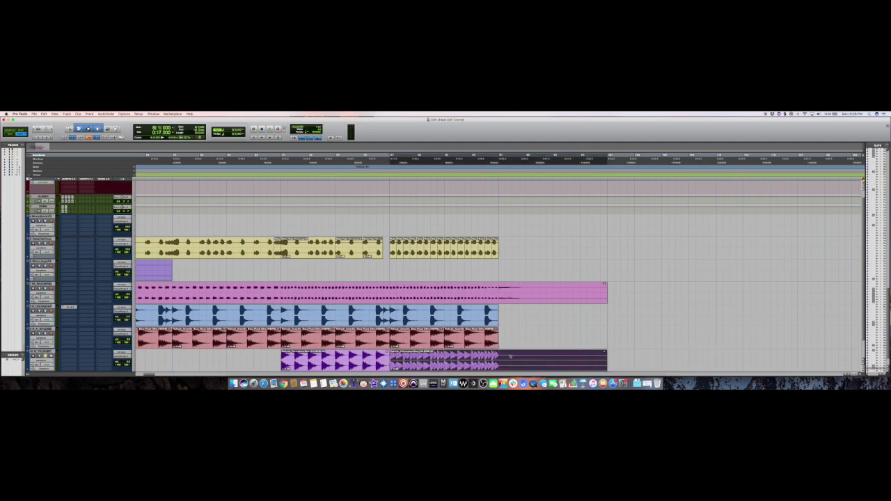
Step: Split the moved purple section at 9|1|000 and delete everything after that point
{"action": "left_click", "coordinate": [508, 357]}
{"action": "key", "text": "b"}
{"action": "left_click", "coordinate": [514, 367]}
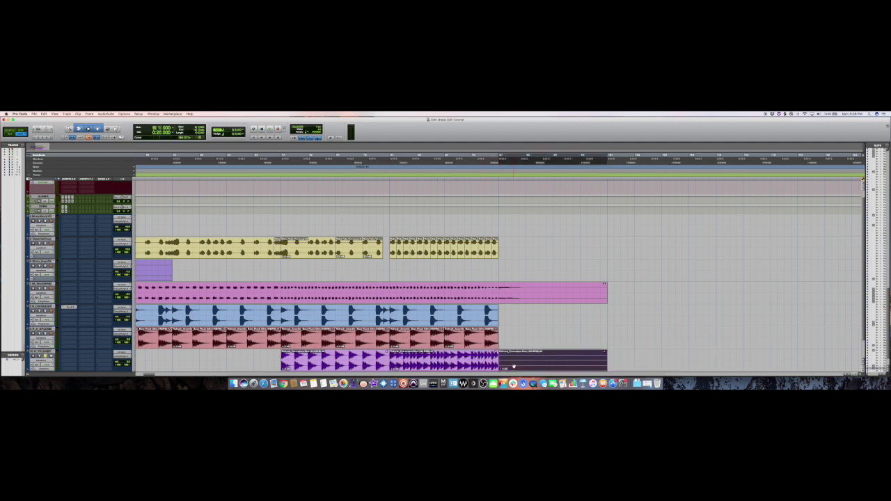
{"action": "key", "text": "Delete"}
Step: Switch to Finder, open the sample pack's Fills folder and import a drum fill onto a new track
{"action": "key", "text": "r"}
{"action": "scroll", "coordinate": [392, 331], "scroll_direction": "down", "scroll_amount": 2}
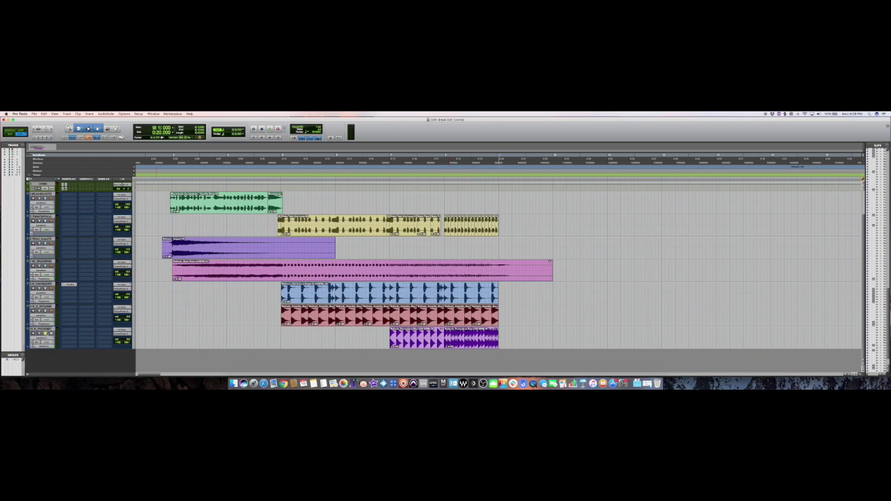
{"action": "key", "text": "super+Tab"}
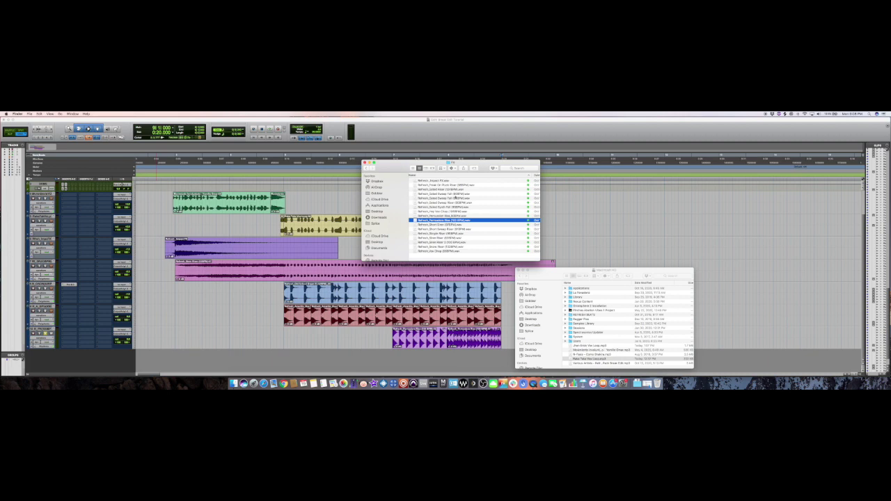
{"action": "left_click", "coordinate": [367, 168]}
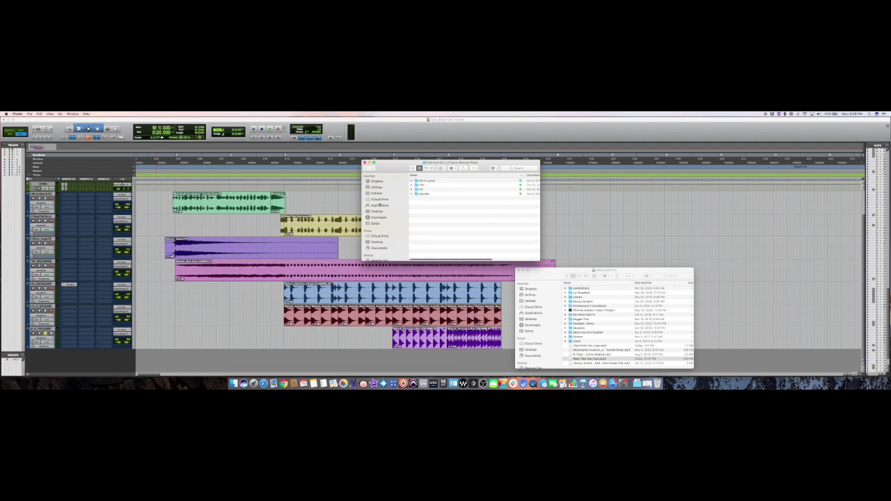
{"action": "double_click", "coordinate": [421, 186]}
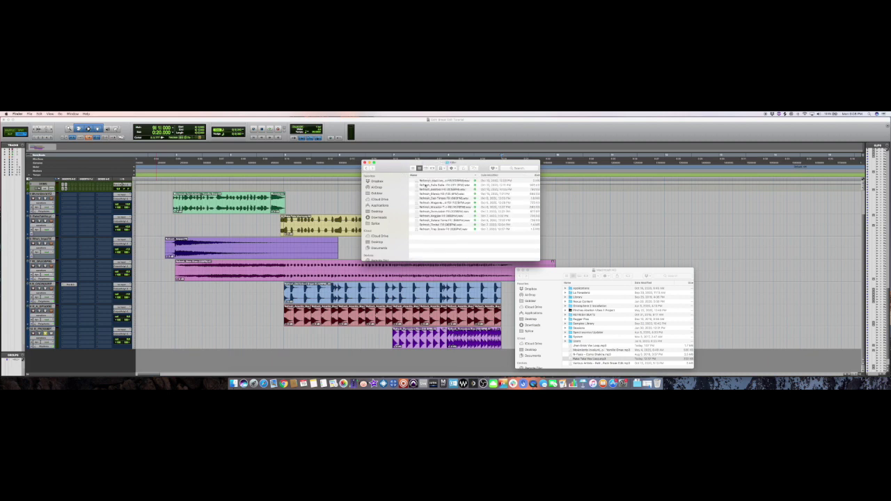
{"action": "left_click_drag", "start_coordinate": [443, 188], "coordinate": [348, 357]}
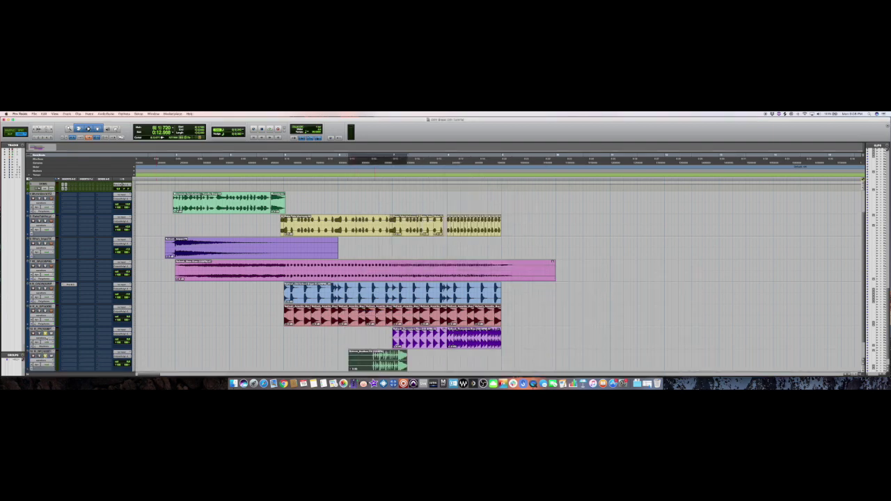
Step: Audition the green drum fill with the song and align its start with 6|1|000
{"action": "key", "text": "space"}
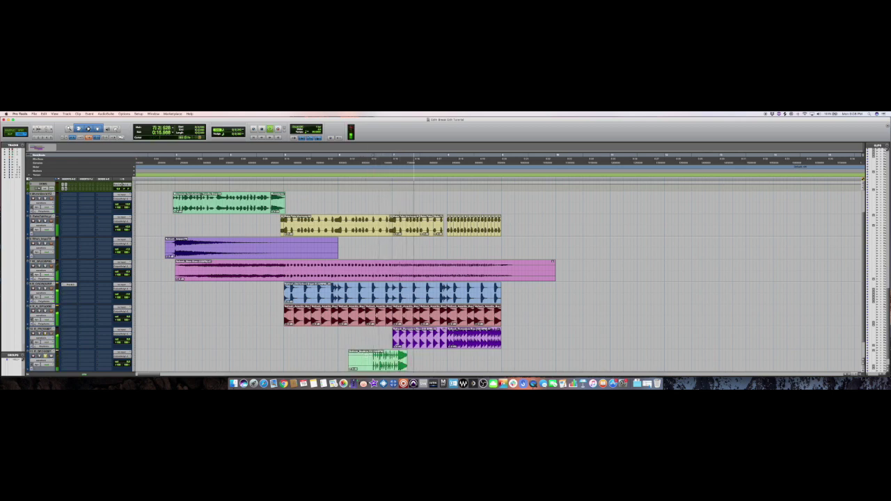
{"action": "key", "text": "space"}
{"action": "scroll", "coordinate": [445, 279], "scroll_direction": "down", "scroll_amount": 1}
{"action": "left_click", "coordinate": [383, 346]}
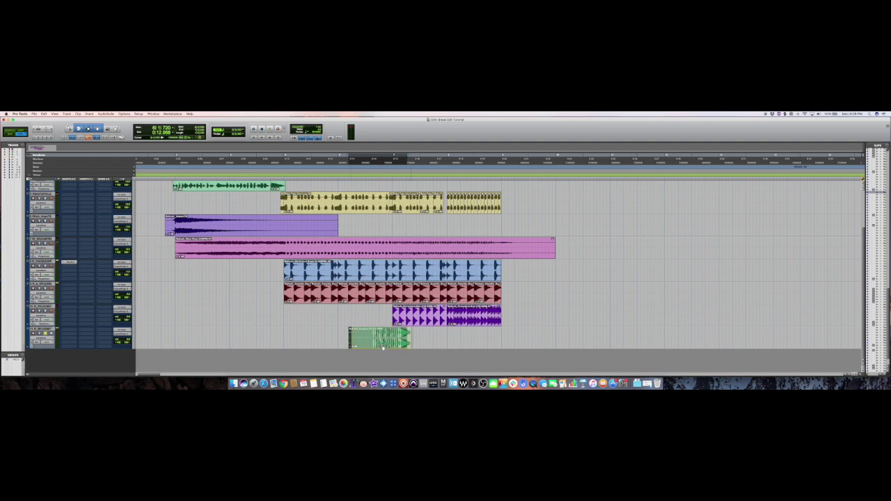
{"action": "left_click_drag", "start_coordinate": [382, 347], "coordinate": [295, 348]}
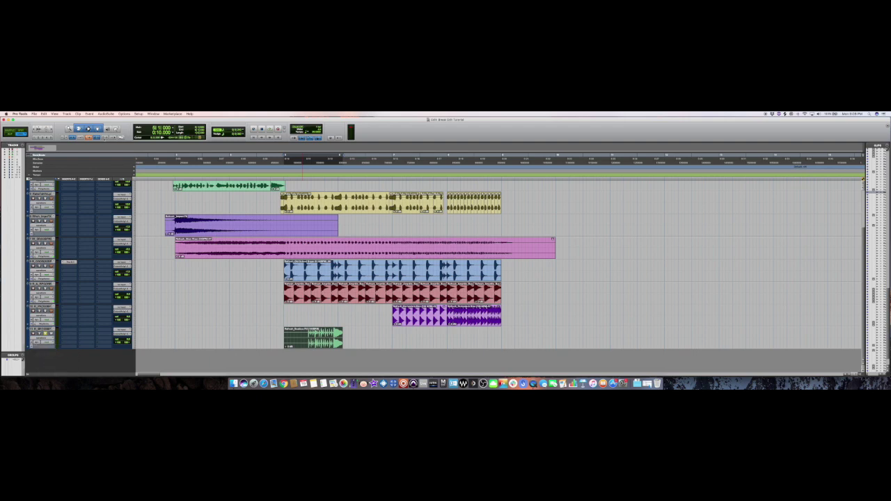
{"action": "left_click_drag", "start_coordinate": [340, 338], "coordinate": [390, 339]}
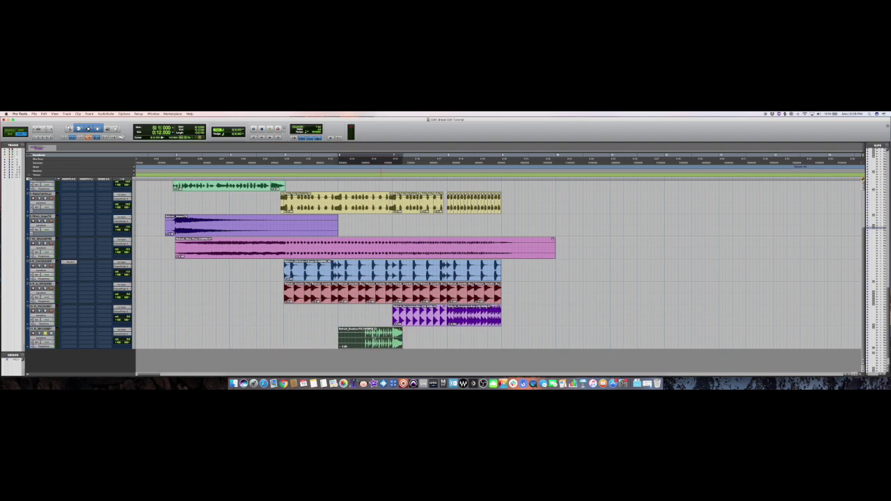
Step: Delete the first half bar of the green fill and split off its tail at 7|1|000
{"action": "left_click", "coordinate": [351, 345]}
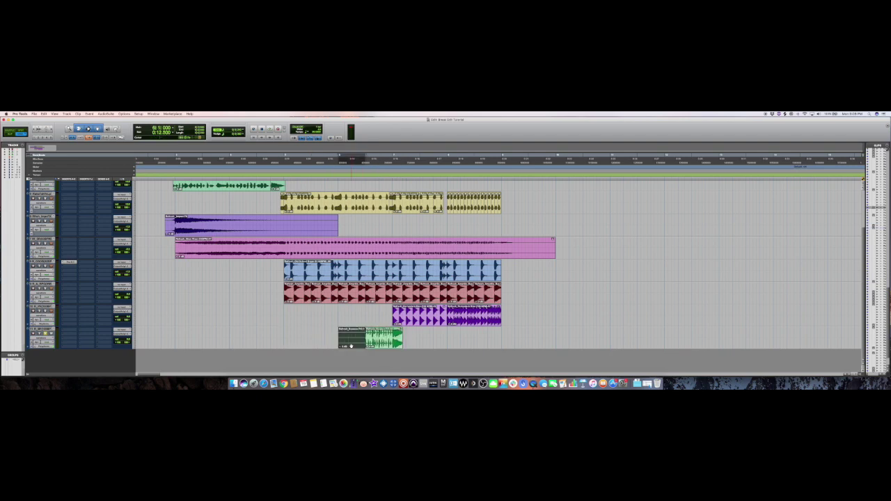
{"action": "key", "text": "Delete"}
{"action": "left_click", "coordinate": [393, 339]}
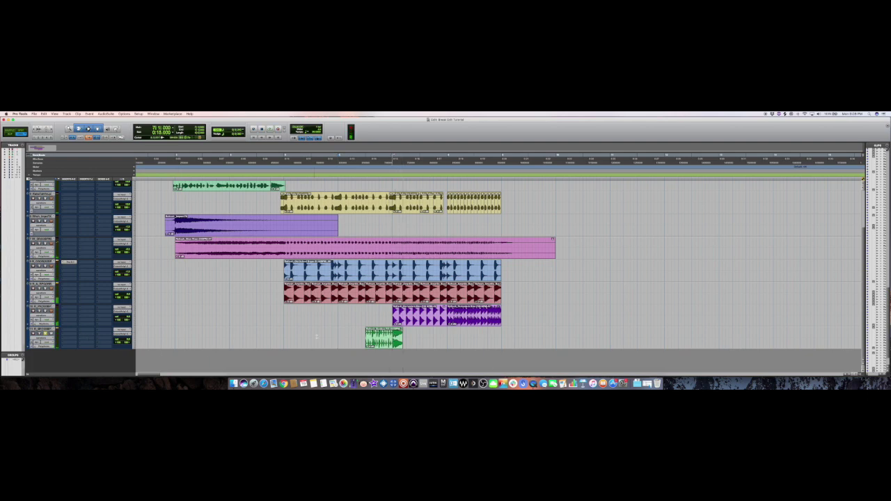
{"action": "scroll", "coordinate": [321, 335], "scroll_direction": "left", "scroll_amount": 2}
Step: Select the green fill's tail after 7|1|000 and open the FabFilter Pro-Q AudioSuite equalizer for it
{"action": "left_click", "coordinate": [434, 345]}
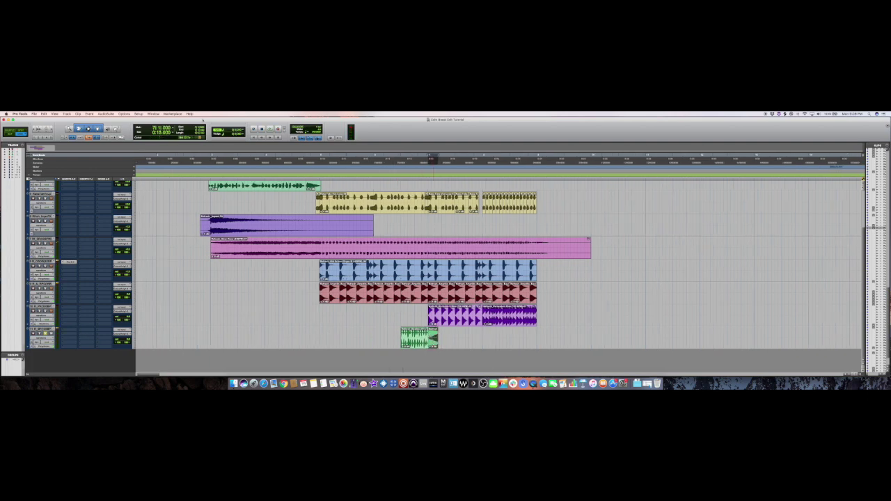
{"action": "left_click", "coordinate": [107, 112]}
{"action": "mouse_move", "coordinate": [108, 119]}
{"action": "left_click", "coordinate": [163, 166]}
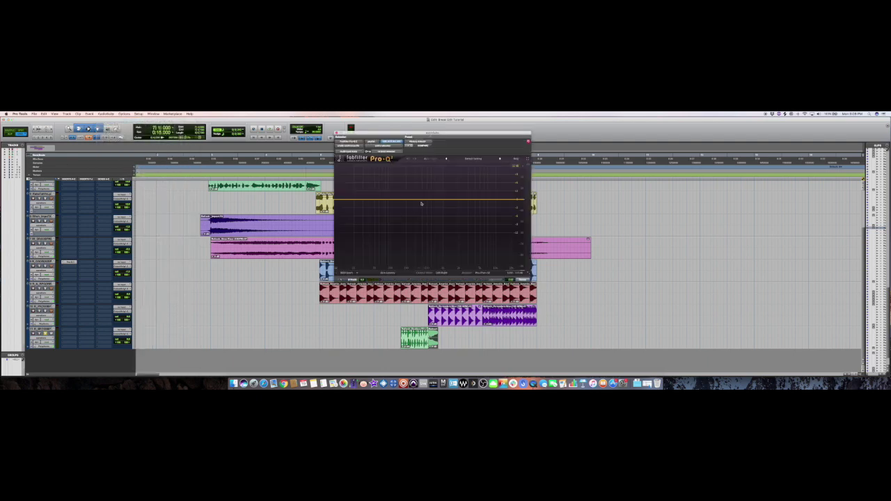
{"action": "mouse_move", "coordinate": [395, 335]}
{"action": "left_mouse_down"}
{"action": "mouse_move", "coordinate": [421, 336]}
{"action": "mouse_move", "coordinate": [394, 337]}
{"action": "left_mouse_up"}
{"action": "left_click", "coordinate": [435, 344]}
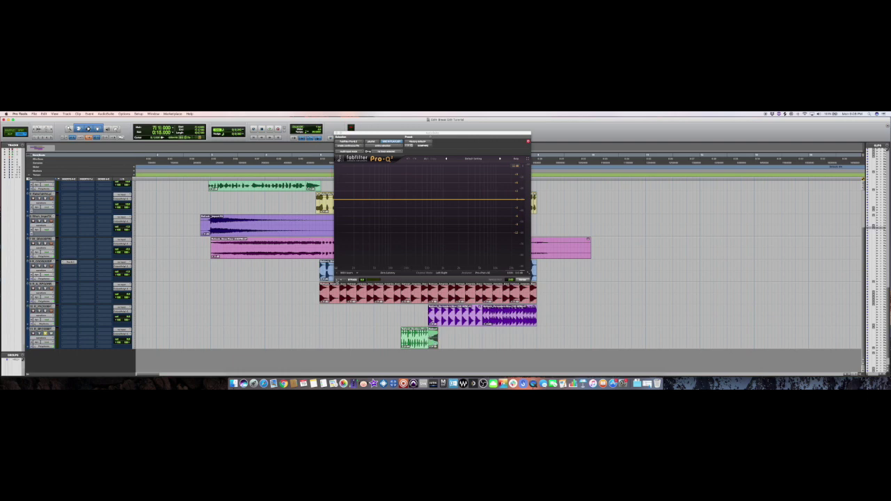
Step: Add a steep low-cut band in Pro-Q, raise its cutoff frequency, render it to the fill's tail and close the plug-in
{"action": "left_click", "coordinate": [340, 201]}
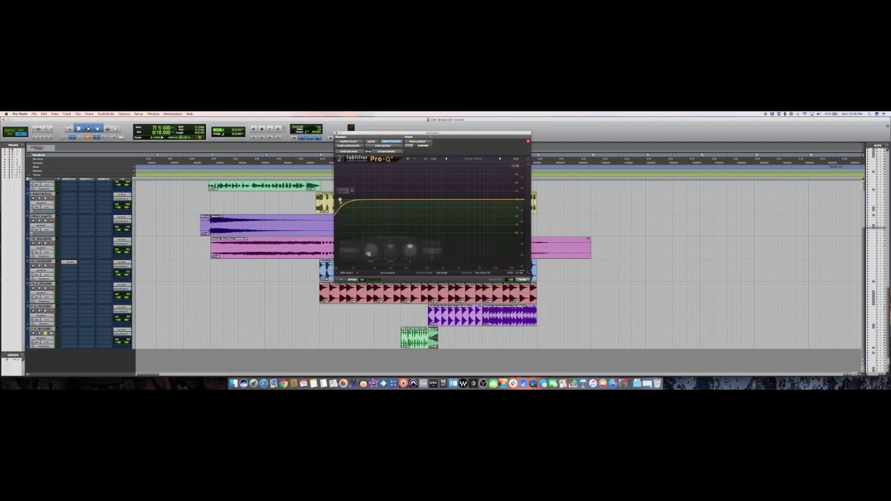
{"action": "left_click", "coordinate": [349, 256]}
{"action": "left_click", "coordinate": [355, 275]}
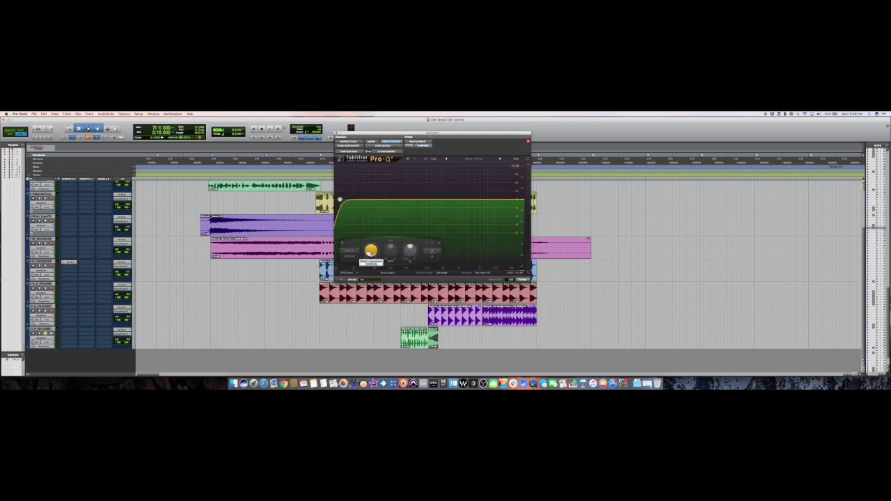
{"action": "left_click_drag", "start_coordinate": [371, 252], "coordinate": [371, 244]}
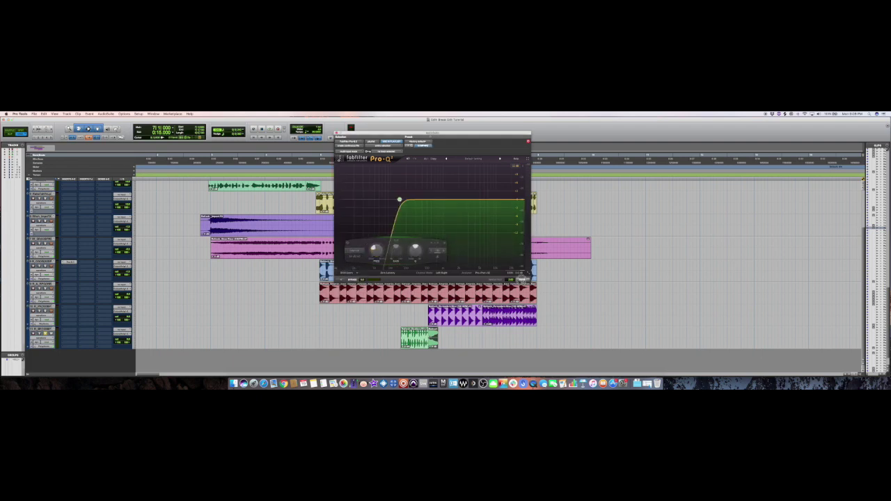
{"action": "left_click", "coordinate": [522, 279]}
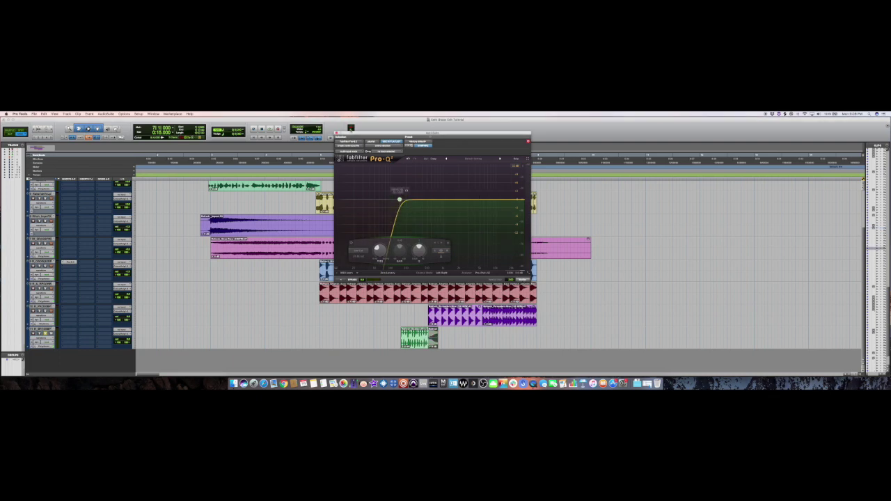
{"action": "key", "text": "super+w"}
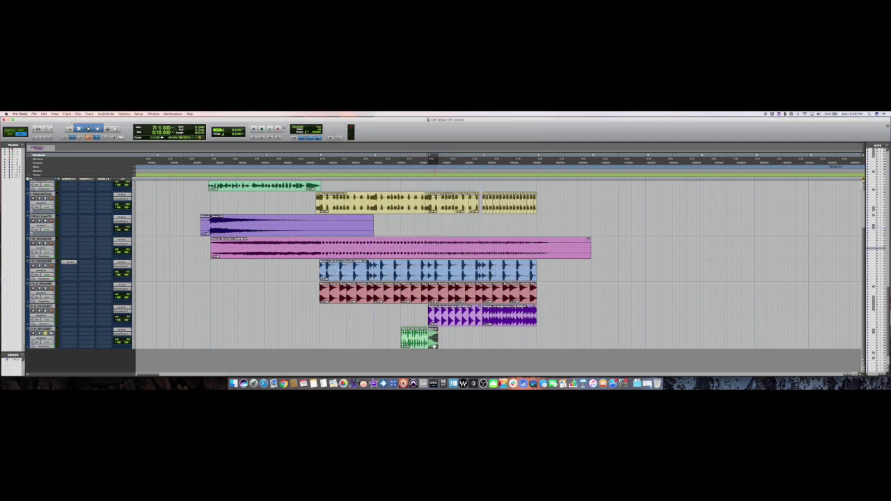
Step: Audition the transition with the filtered fill and save the session
{"action": "scroll", "coordinate": [435, 345], "scroll_direction": "right", "scroll_amount": 1}
{"action": "scroll", "coordinate": [432, 342], "scroll_direction": "up", "scroll_amount": 1}
{"action": "key", "text": "super+bracketleft"}
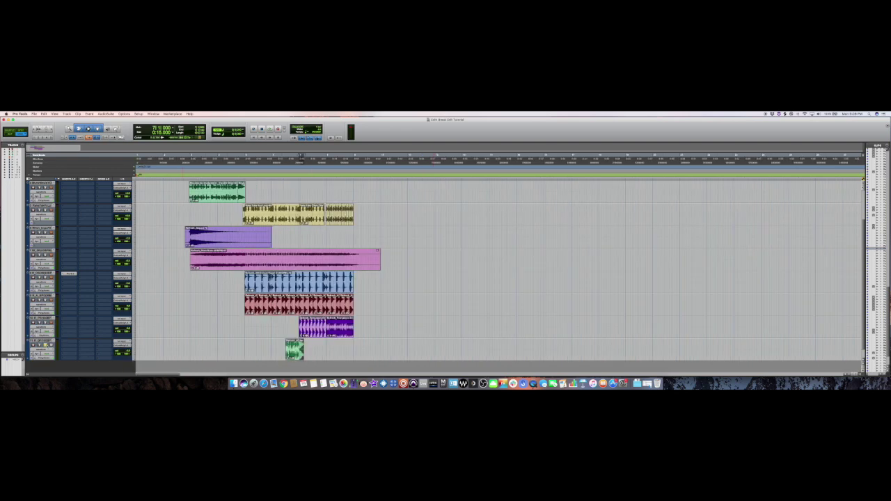
{"action": "key", "text": "space"}
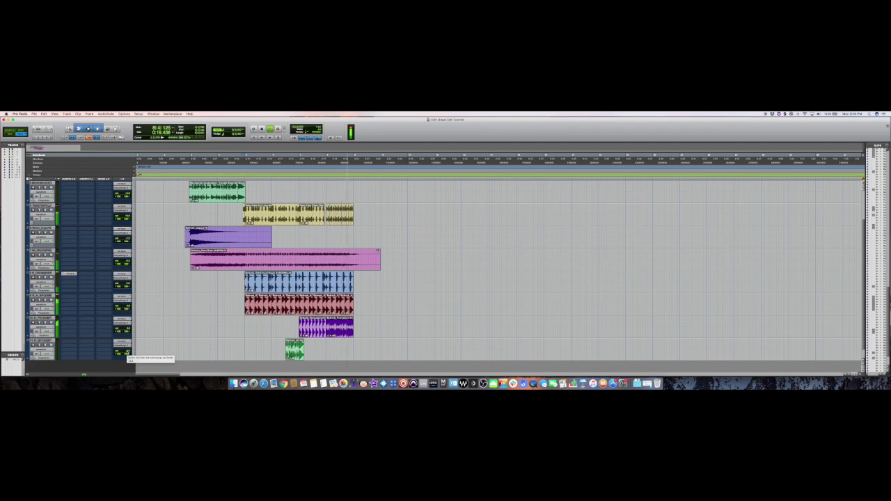
{"action": "key", "text": "space"}
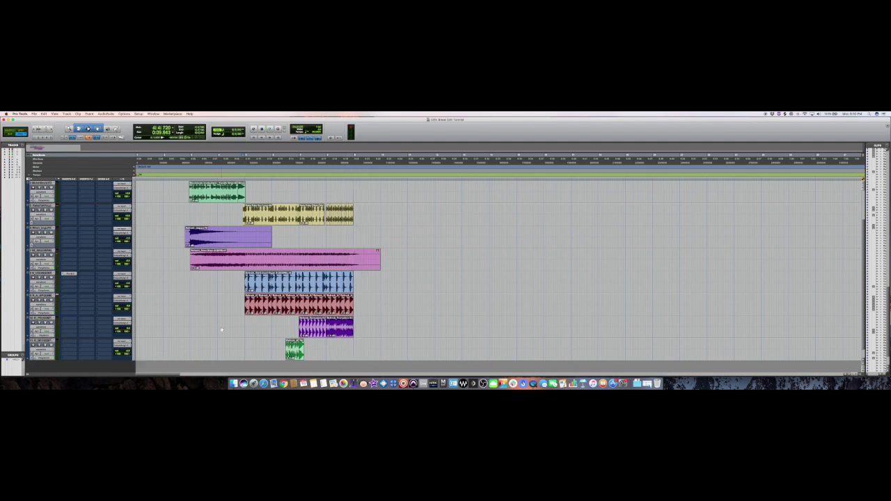
{"action": "key", "text": "super+s"}
Step: Switch to Finder, open the sample pack's drum loops folder and import the Ayy Macarena loop onto a new track
{"action": "key", "text": "super+Tab"}
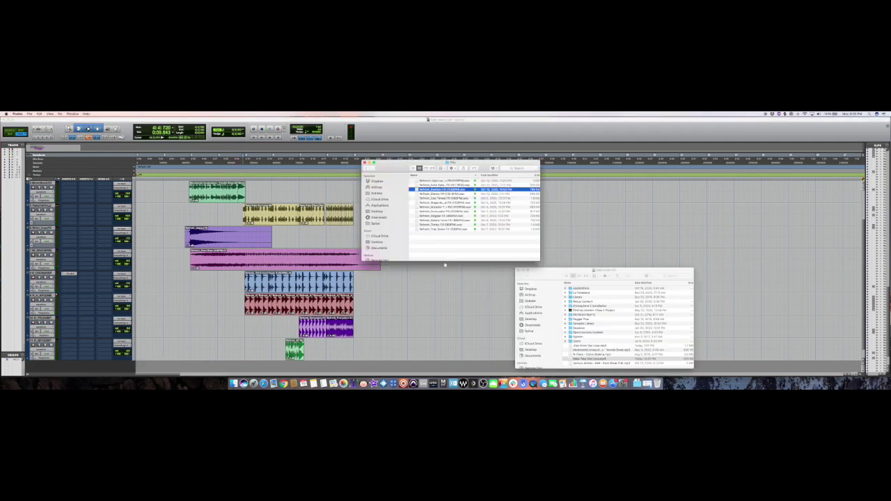
{"action": "left_click", "coordinate": [368, 168]}
{"action": "double_click", "coordinate": [429, 183]}
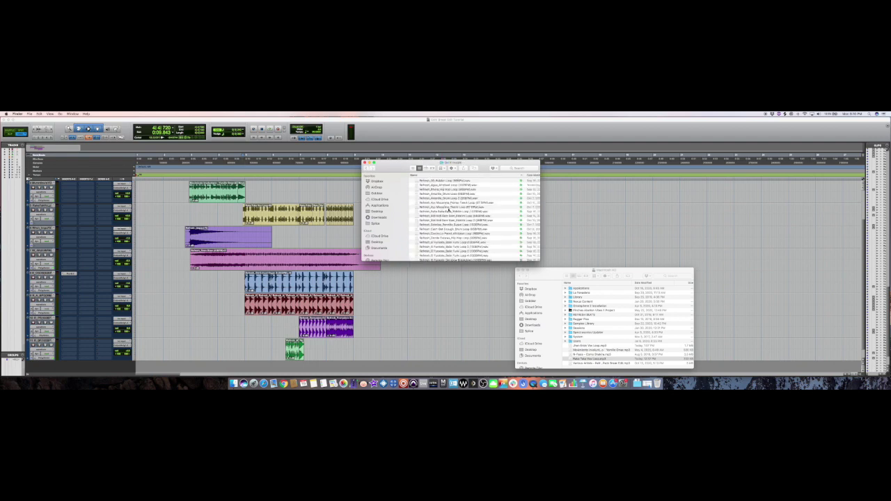
{"action": "left_click", "coordinate": [442, 208]}
{"action": "left_click_drag", "start_coordinate": [439, 202], "coordinate": [372, 366]}
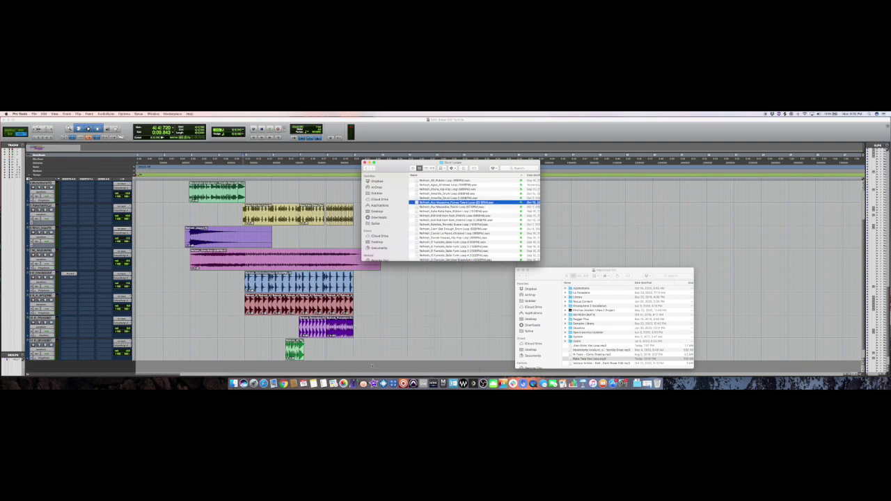
Step: Place the imported Ayy Macarena loop at 9|1|000 and extend its end to 13|1|000
{"action": "scroll", "coordinate": [413, 354], "scroll_direction": "down", "scroll_amount": 2}
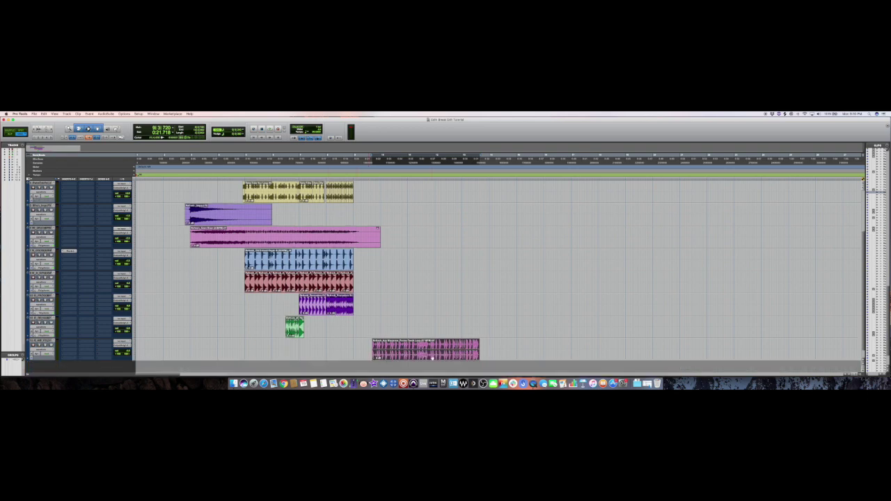
{"action": "left_click_drag", "start_coordinate": [412, 355], "coordinate": [411, 355]}
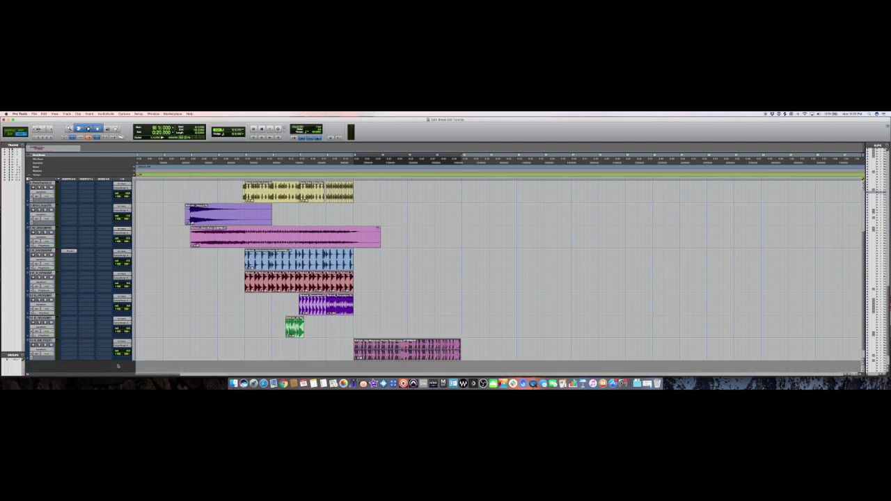
{"action": "left_click", "coordinate": [49, 358]}
{"action": "left_click", "coordinate": [464, 346]}
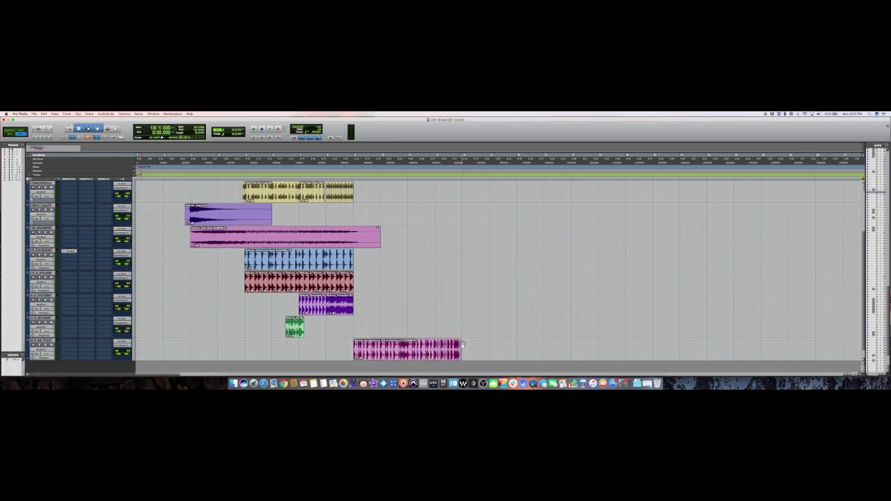
{"action": "key", "text": "t"}
{"action": "key", "text": "t"}
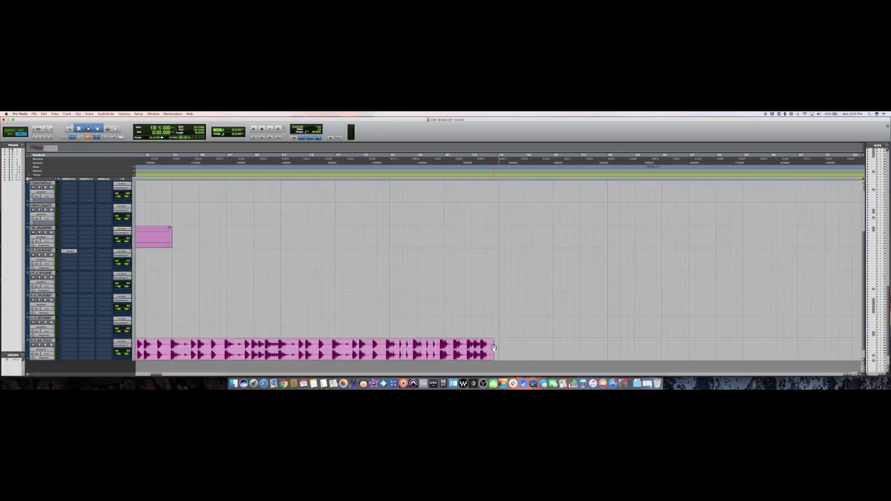
{"action": "left_click_drag", "start_coordinate": [492, 349], "coordinate": [499, 348]}
{"action": "key", "text": "r"}
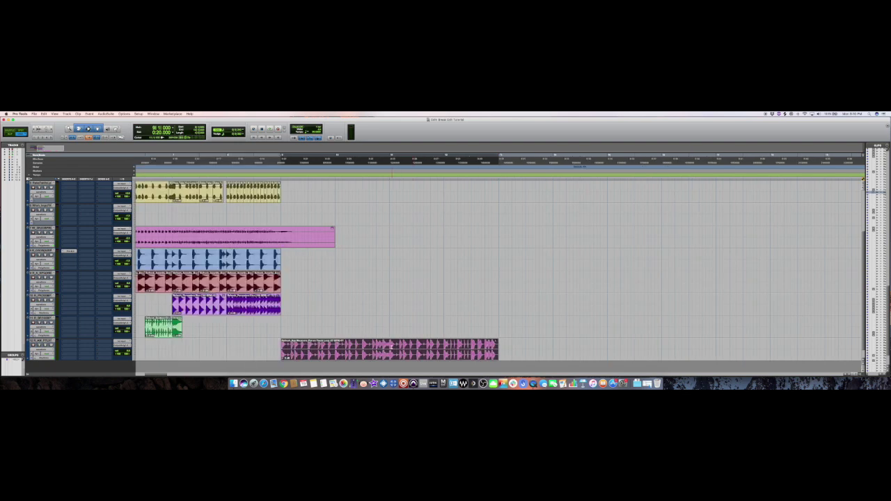
Step: Audition the extended Ayy Macarena loop from its start
{"action": "left_click", "coordinate": [391, 346]}
{"action": "key", "text": "space"}
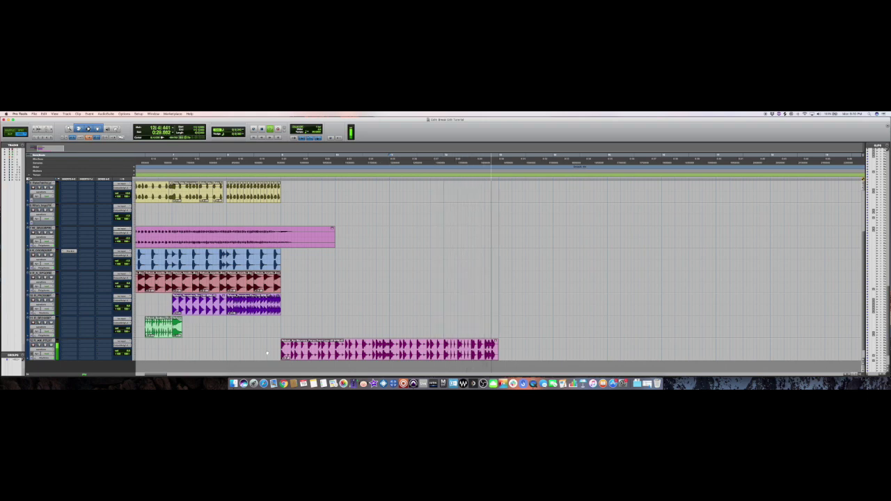
{"action": "key", "text": "r"}
{"action": "key", "text": "space"}
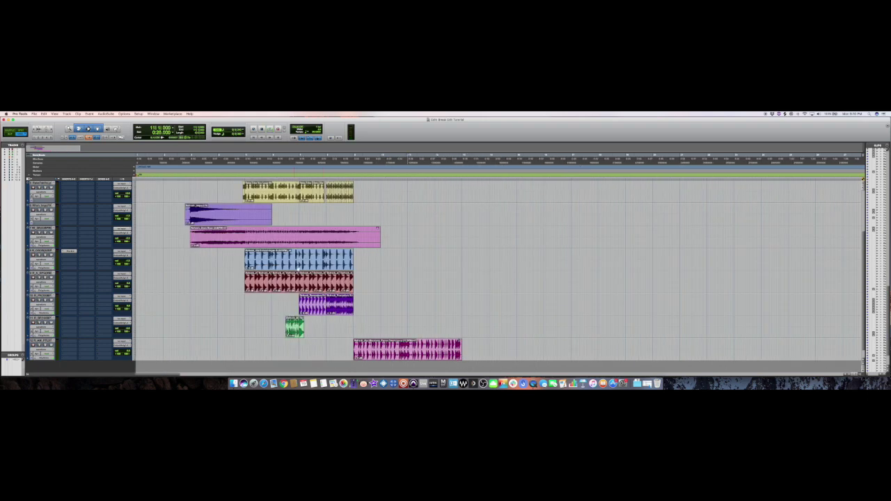
Step: Consolidate the red bass loop clips, then copy the blue drum and red bass loops to 9|1|000
{"action": "left_click", "coordinate": [303, 263]}
{"action": "key", "text": "semicolon"}
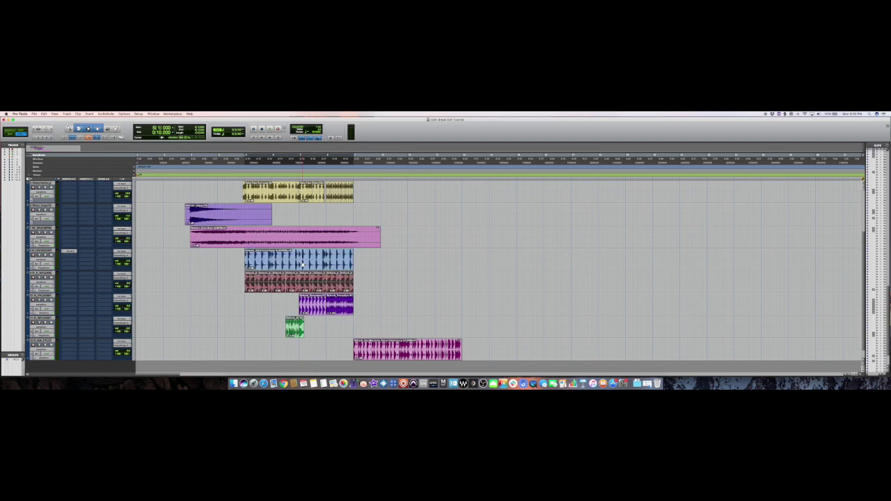
{"action": "key", "text": "alt+shift+3"}
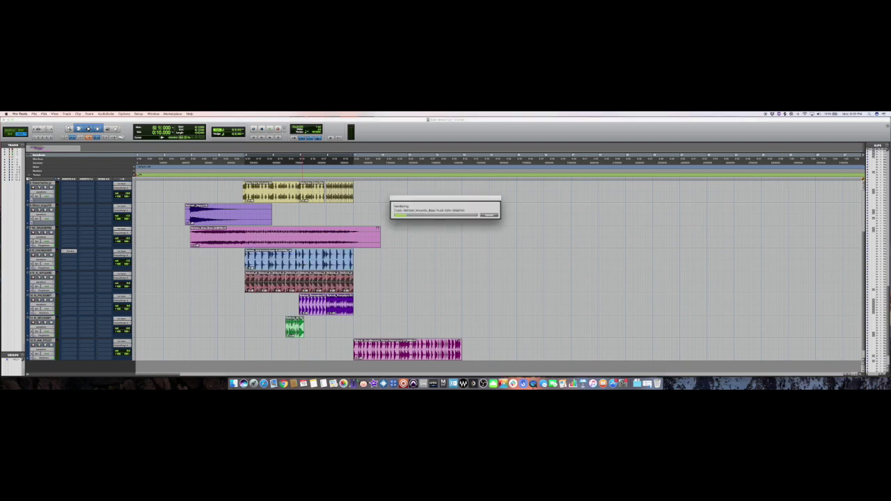
{"action": "left_click", "coordinate": [286, 270], "text": "shift"}
{"action": "left_click_drag", "start_coordinate": [286, 270], "coordinate": [390, 263]}
Step: Move the short fill's track above the stuttered build-up track and colour the last three drum tracks dark red
{"action": "left_click_drag", "start_coordinate": [43, 318], "coordinate": [43, 298]}
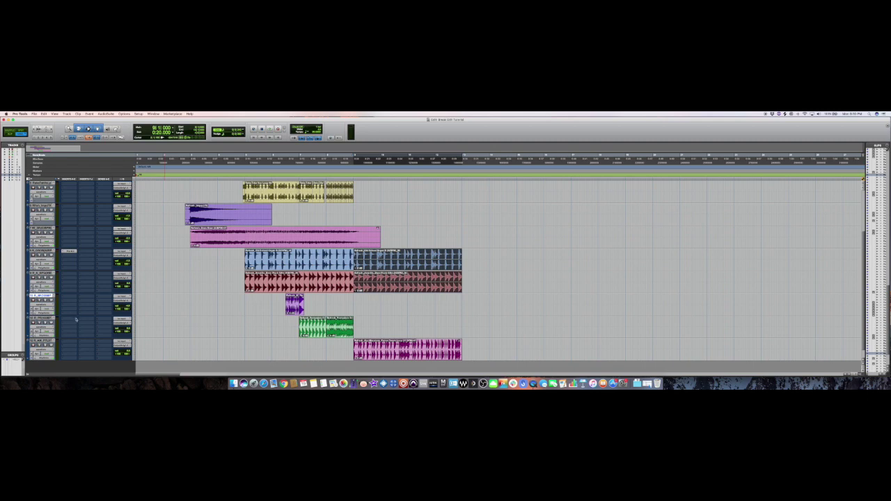
{"action": "left_click", "coordinate": [45, 341], "text": "shift"}
{"action": "double_click", "coordinate": [27, 306]}
{"action": "left_click", "coordinate": [217, 224]}
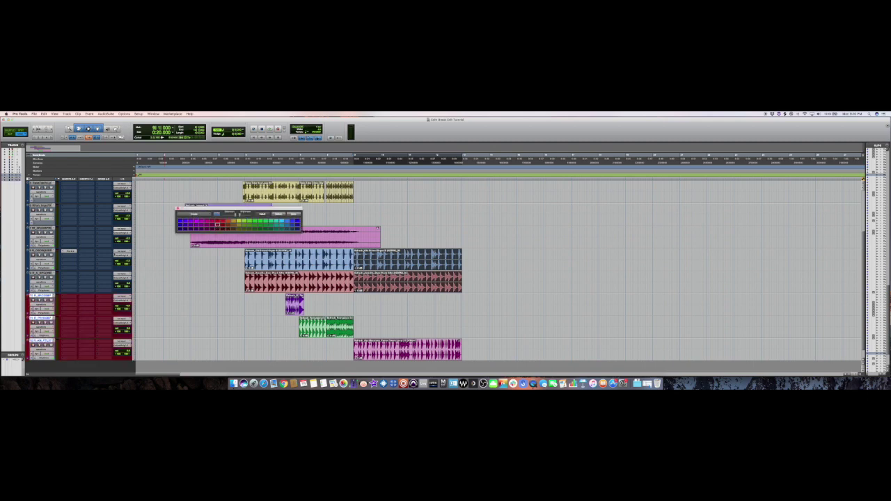
Step: Colour the two effects tracks below the song tracks purple
{"action": "scroll", "coordinate": [237, 272], "scroll_direction": "right", "scroll_amount": 1}
{"action": "scroll", "coordinate": [237, 271], "scroll_direction": "up", "scroll_amount": 3}
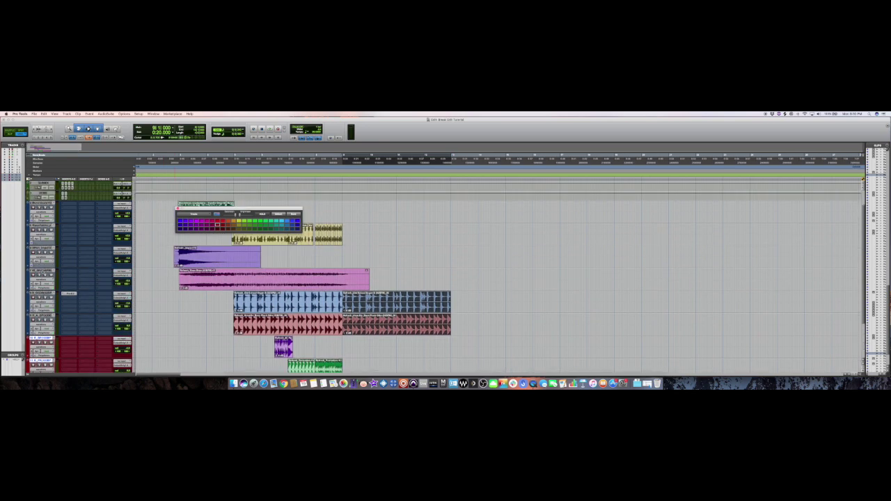
{"action": "left_click", "coordinate": [44, 272]}
{"action": "left_click", "coordinate": [46, 250], "text": "shift"}
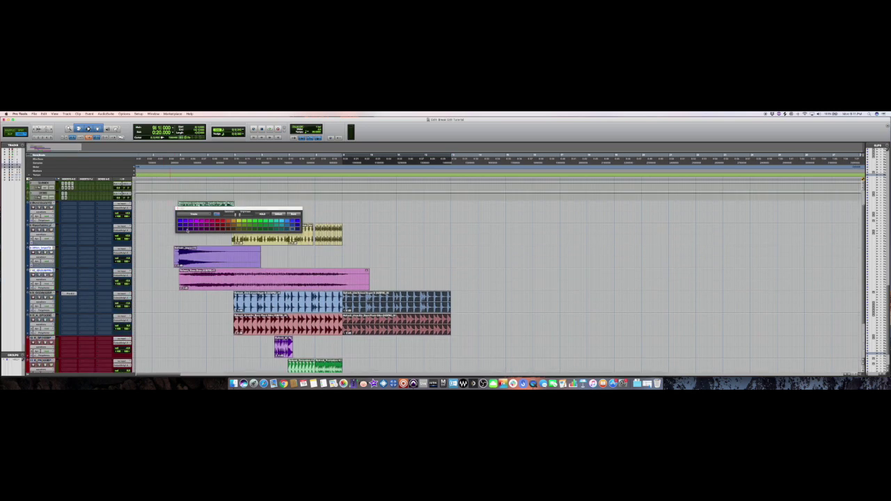
{"action": "left_click", "coordinate": [182, 224]}
Step: Colour the two song tracks orange, close the colour palette and deselect the tracks
{"action": "left_click", "coordinate": [39, 227]}
{"action": "left_click", "coordinate": [48, 204], "text": "shift"}
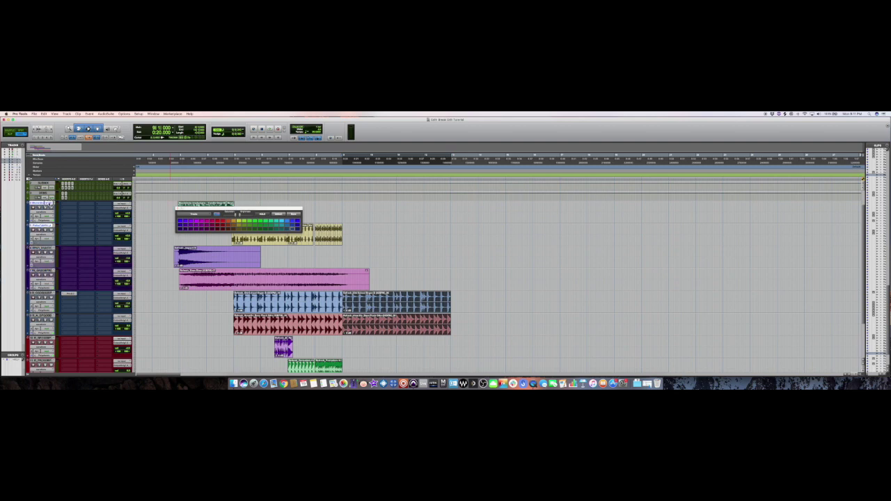
{"action": "left_click", "coordinate": [228, 222]}
{"action": "left_click", "coordinate": [230, 223]}
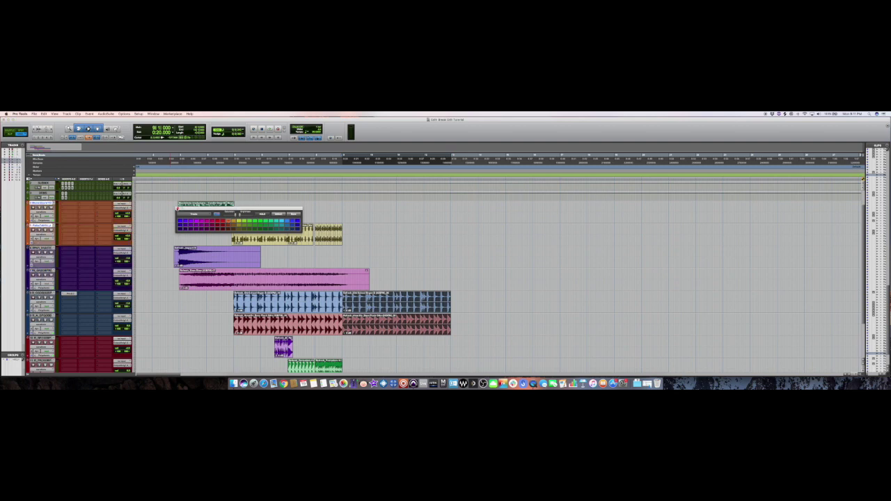
{"action": "left_click", "coordinate": [176, 209]}
{"action": "scroll", "coordinate": [129, 317], "scroll_direction": "down", "scroll_amount": 3}
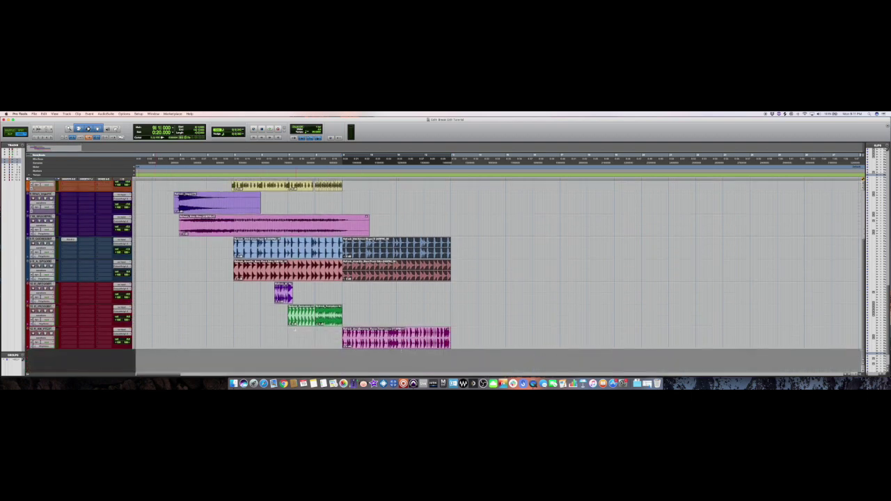
{"action": "scroll", "coordinate": [306, 325], "scroll_direction": "up", "scroll_amount": 3}
{"action": "left_click", "coordinate": [48, 216], "text": "alt"}
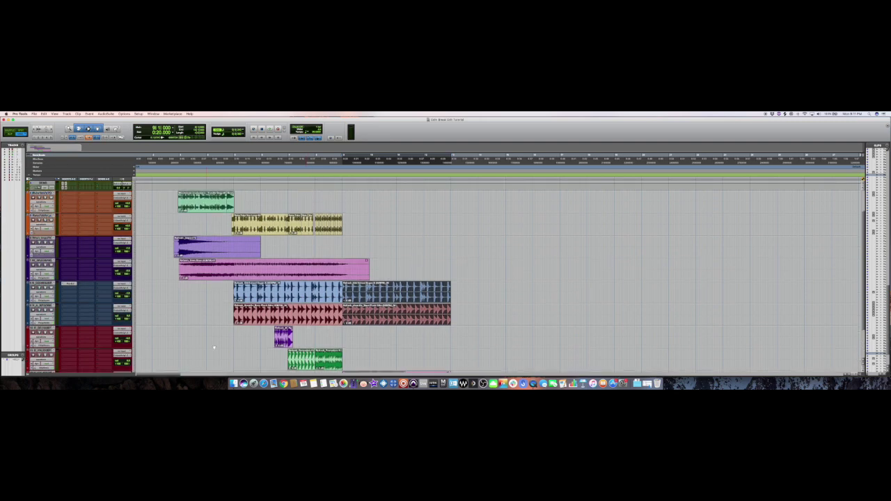
Step: Create a new audio track below the second song's track and colour it orange
{"action": "scroll", "coordinate": [498, 263], "scroll_direction": "left", "scroll_amount": 2}
{"action": "scroll", "coordinate": [380, 344], "scroll_direction": "down", "scroll_amount": 2}
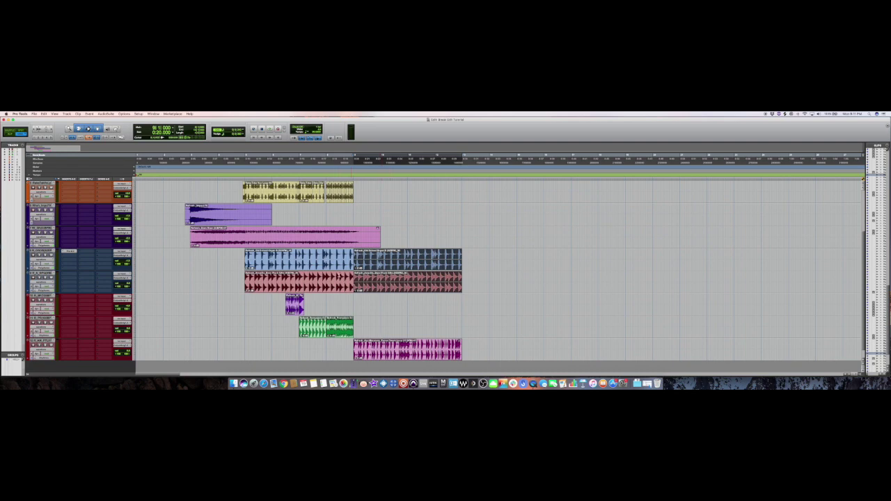
{"action": "scroll", "coordinate": [498, 277], "scroll_direction": "up", "scroll_amount": 3}
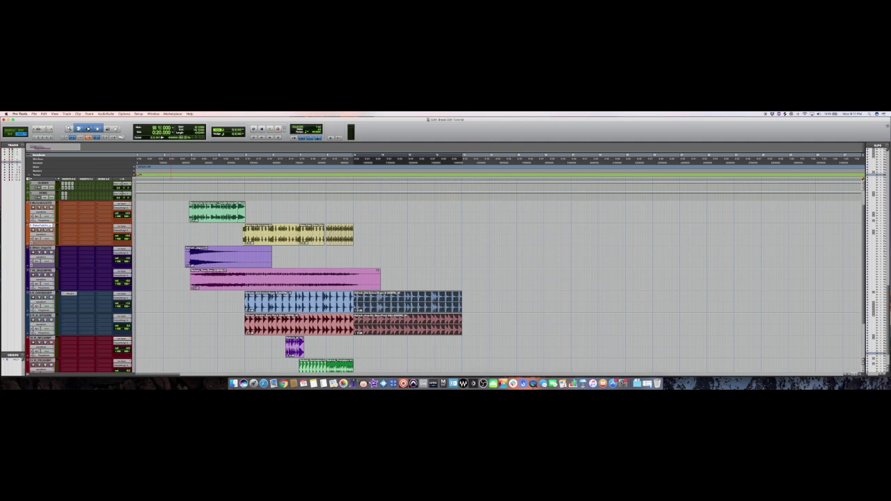
{"action": "key", "text": "super+shift+n"}
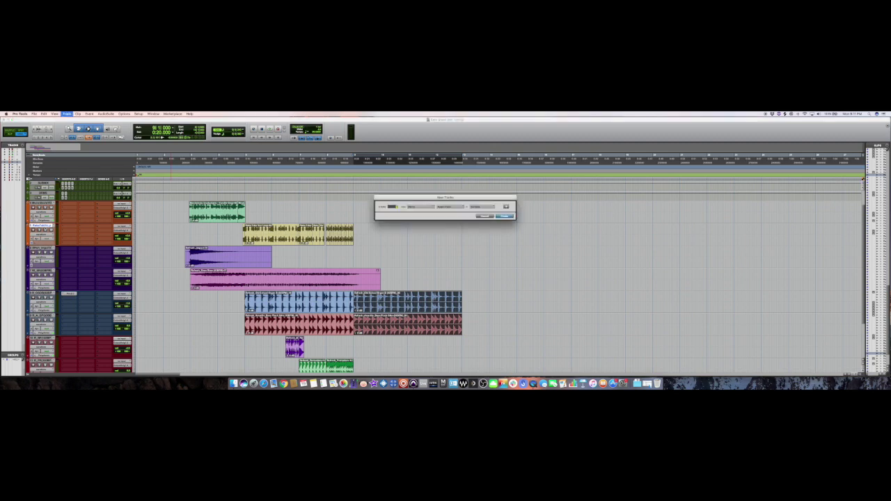
{"action": "key", "text": "Return"}
{"action": "left_click", "coordinate": [274, 240]}
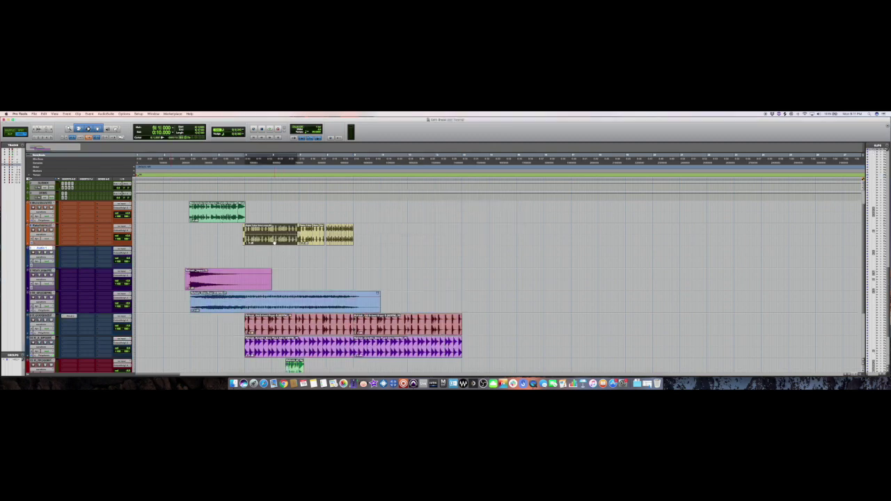
{"action": "double_click", "coordinate": [28, 256]}
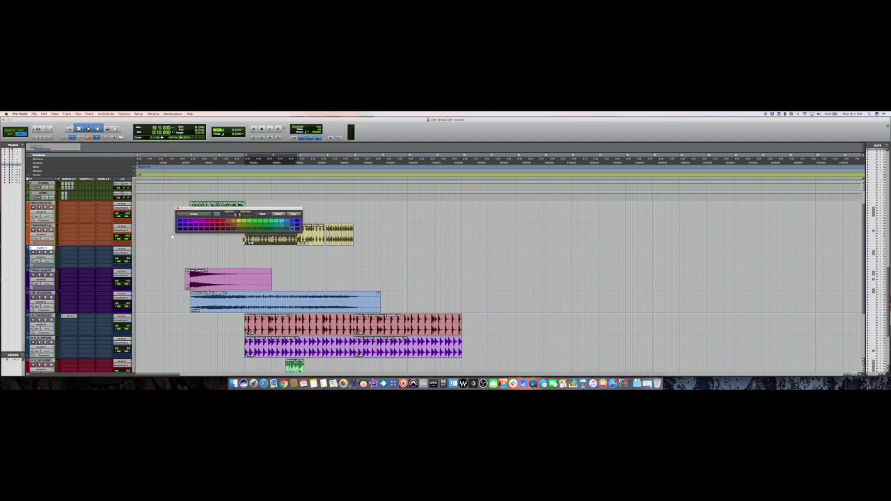
{"action": "left_click", "coordinate": [228, 223]}
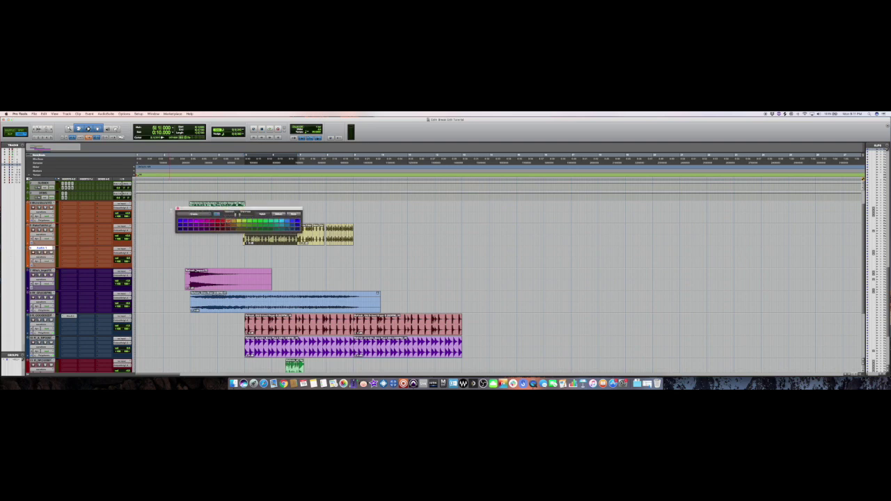
{"action": "left_click", "coordinate": [178, 208]}
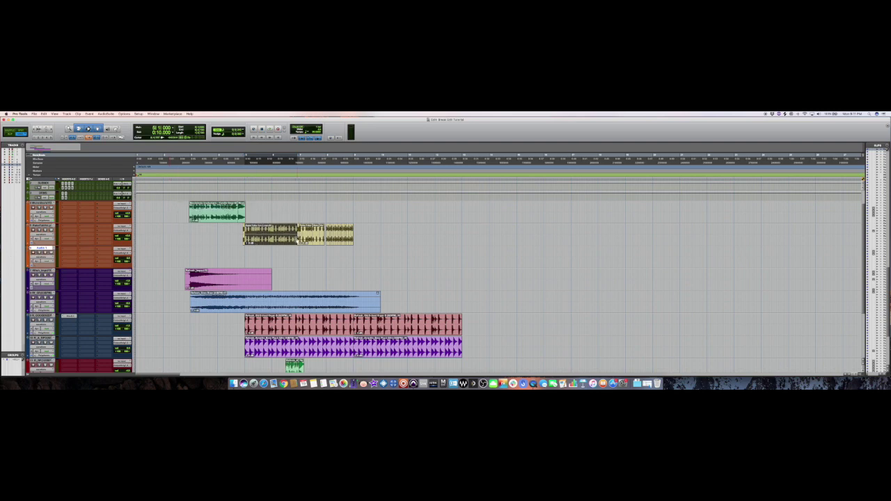
Step: Copy the second song's first clip to 9|1|000 on the new track, extend its start slightly, and duplicate it up to 12|4|720
{"action": "left_click_drag", "start_coordinate": [266, 242], "coordinate": [376, 256]}
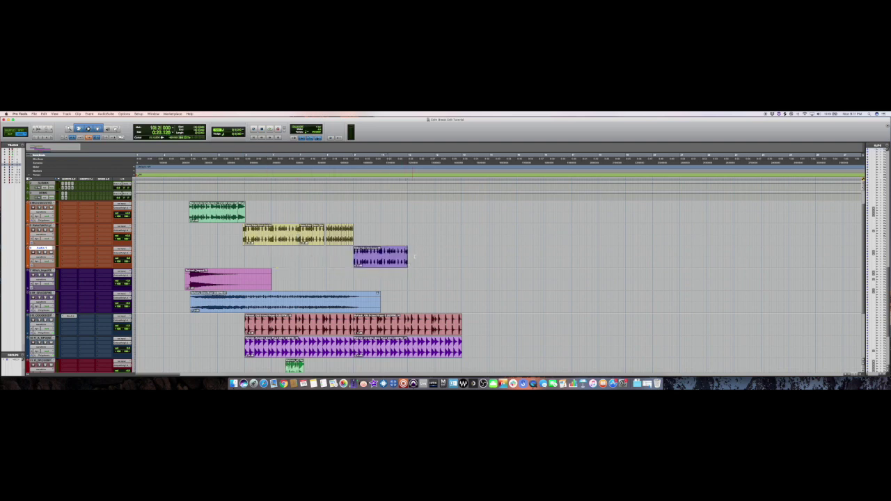
{"action": "left_click", "coordinate": [353, 259]}
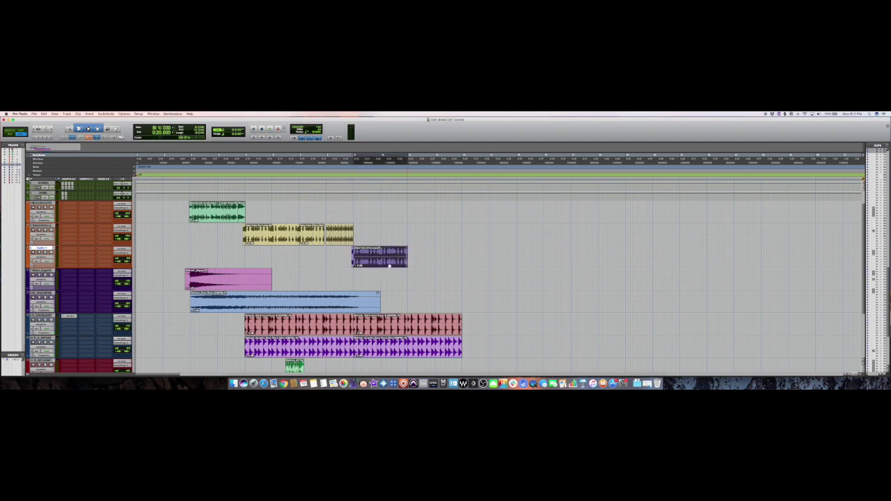
{"action": "key", "text": "super+d"}
{"action": "left_click", "coordinate": [458, 262], "text": "shift"}
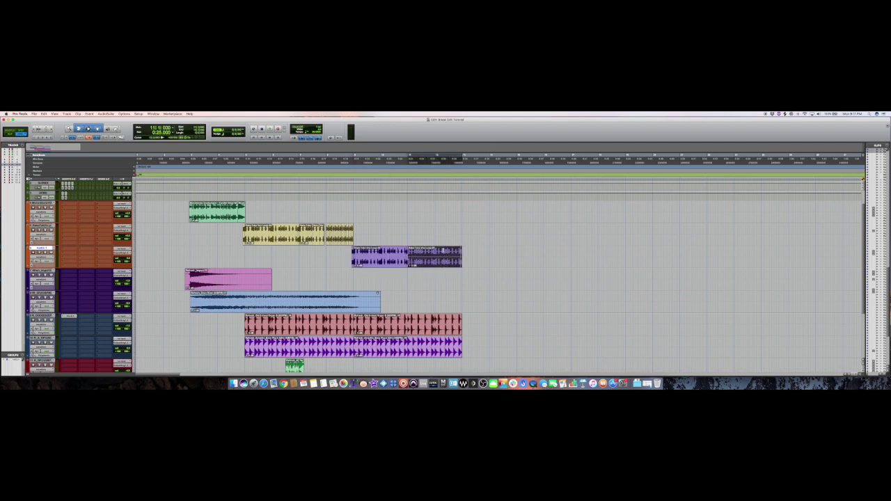
{"action": "left_click", "coordinate": [461, 265]}
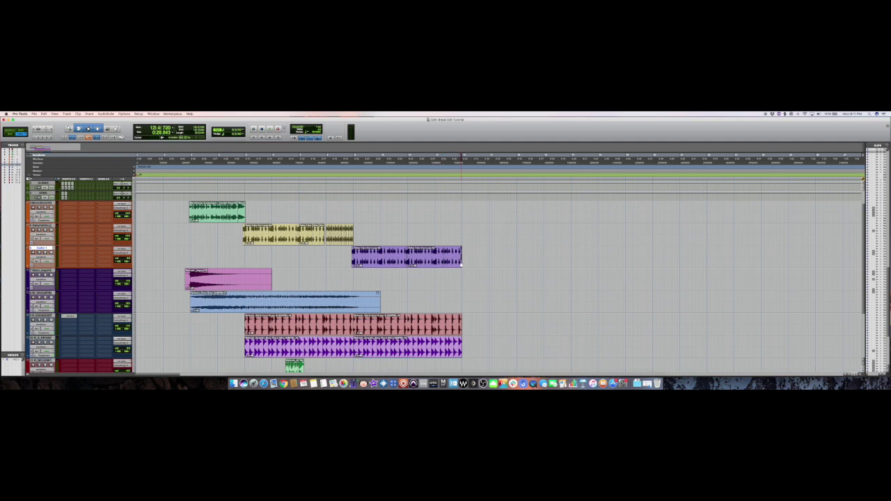
Step: Switch to Finder and import another song's MP3 onto its own new track below the new orange one
{"action": "scroll", "coordinate": [143, 257], "scroll_direction": "down", "scroll_amount": 5}
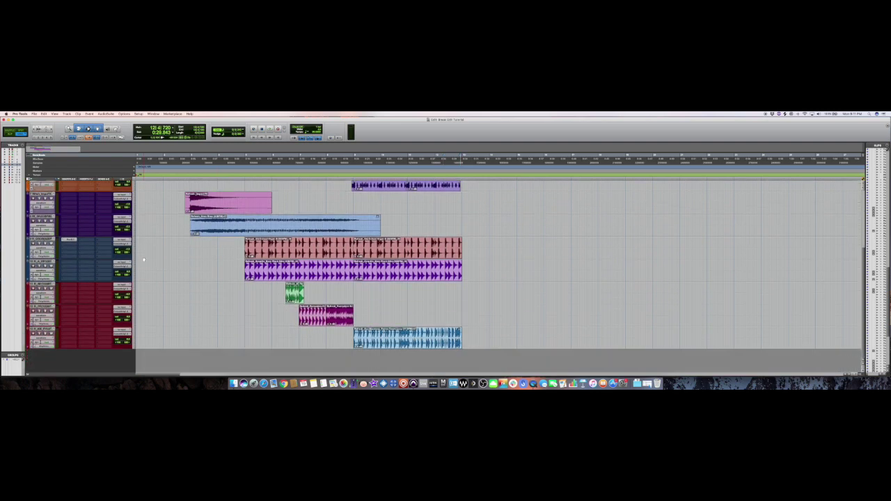
{"action": "key", "text": "super+Tab"}
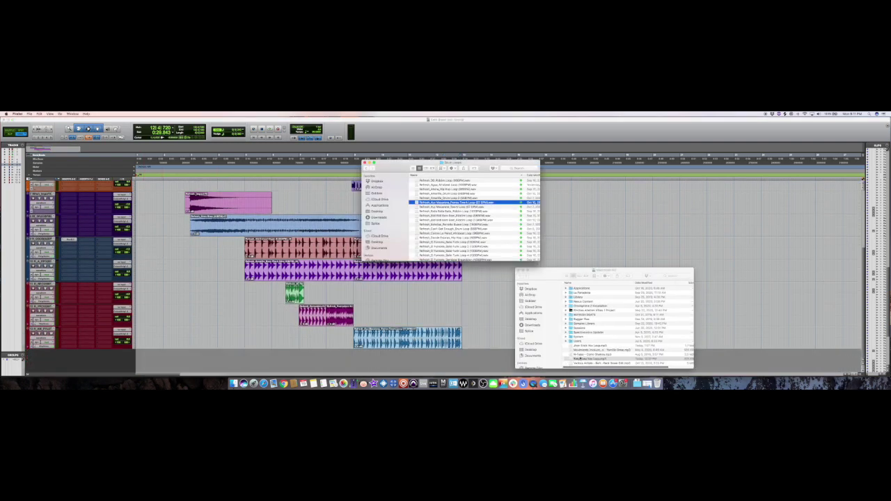
{"action": "left_click", "coordinate": [582, 355]}
{"action": "left_click_drag", "start_coordinate": [584, 357], "coordinate": [299, 357]}
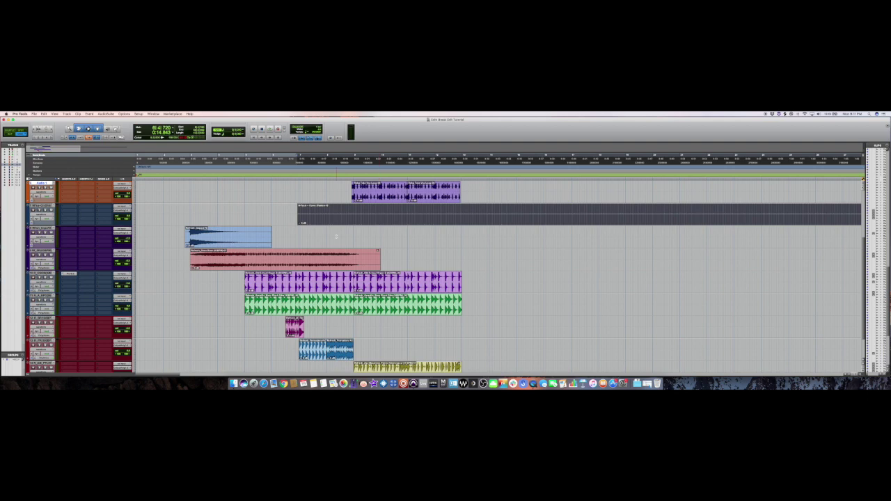
Step: Move the newly imported song's clip earlier so that it starts at 2|4|480
{"action": "key", "text": "r"}
{"action": "scroll", "coordinate": [268, 227], "scroll_direction": "up", "scroll_amount": 1}
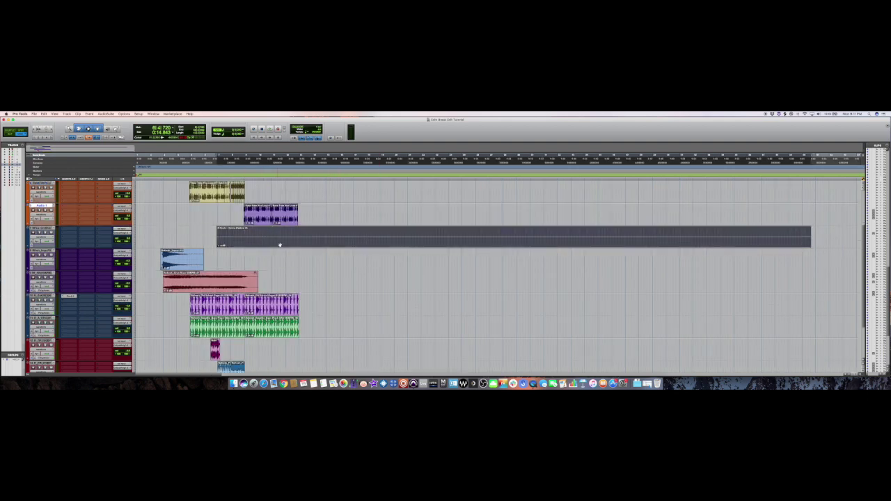
{"action": "key", "text": "super+bracketright"}
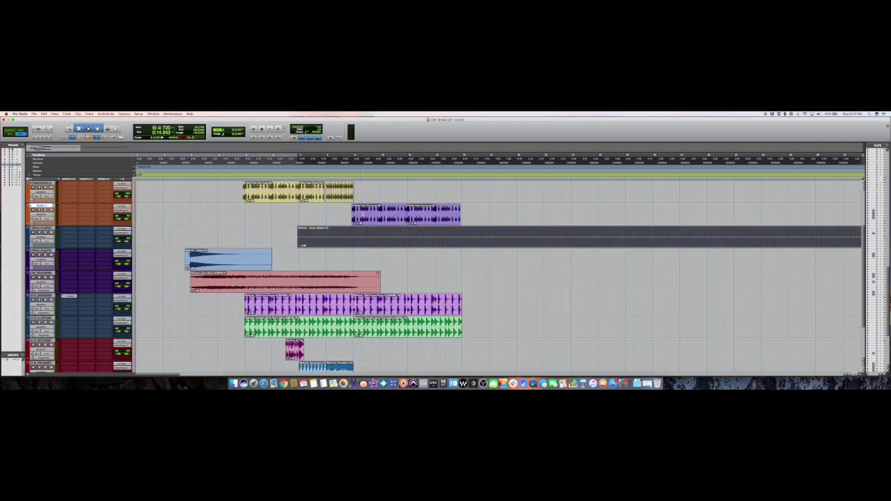
{"action": "scroll", "coordinate": [359, 221], "scroll_direction": "up", "scroll_amount": 1}
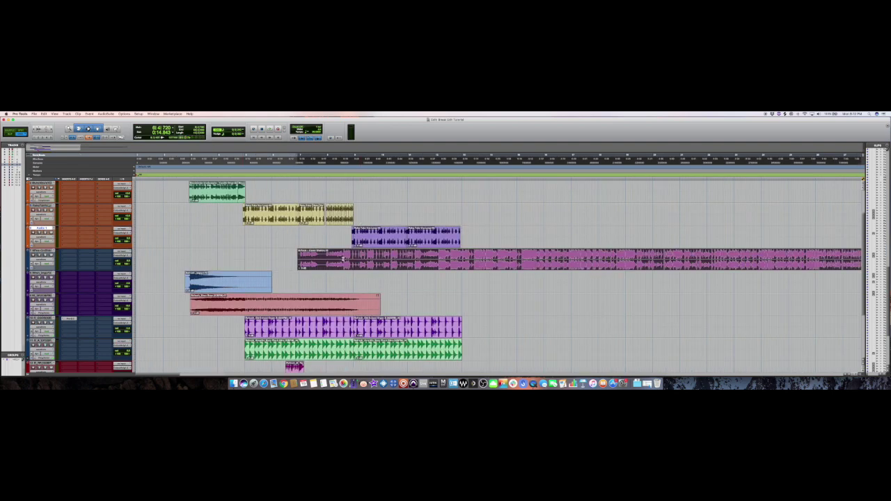
{"action": "left_click_drag", "start_coordinate": [347, 266], "coordinate": [235, 264]}
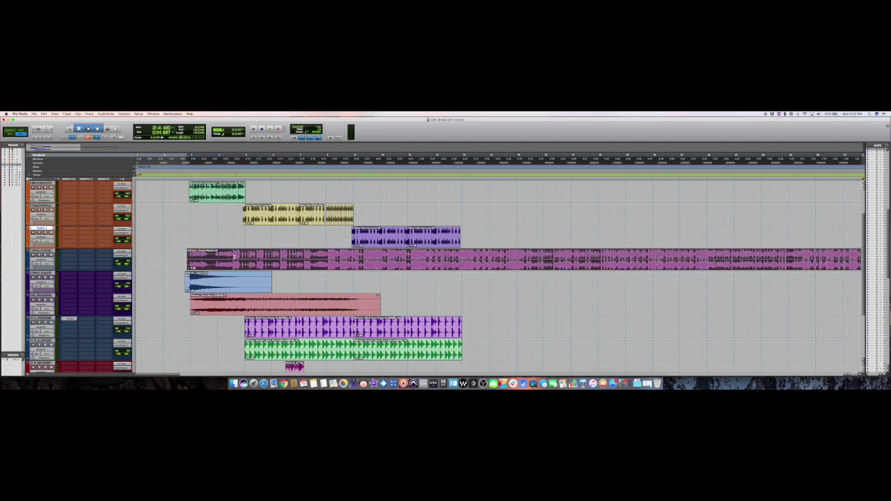
Step: Split the newly imported song's clip at the transients at 4|3|316 and 6|2|301
{"action": "left_click", "coordinate": [233, 257]}
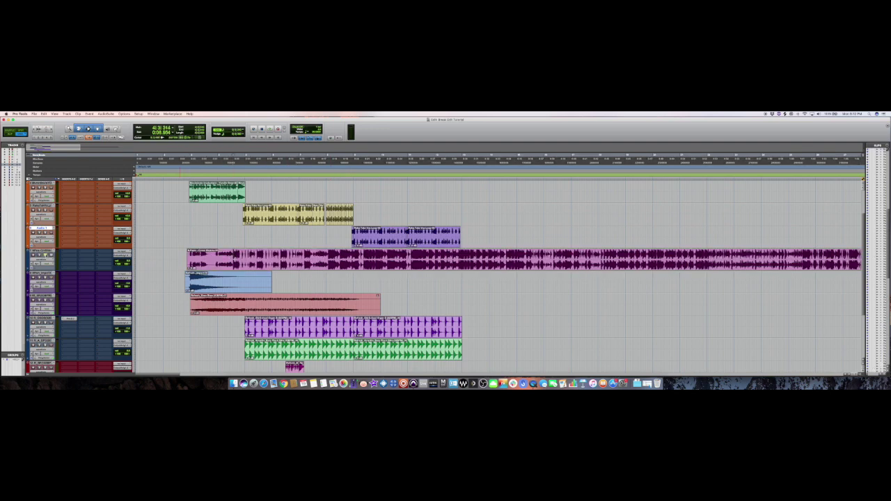
{"action": "key", "text": "t"}
{"action": "key", "text": "t"}
{"action": "key", "text": "t"}
{"action": "key", "text": "t"}
{"action": "key", "text": "t"}
{"action": "key", "text": "t"}
{"action": "key", "text": "t"}
{"action": "key", "text": "t"}
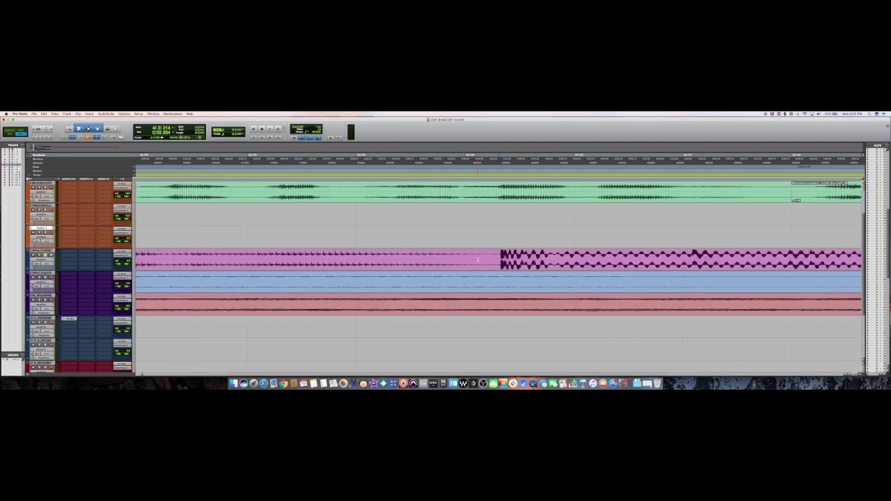
{"action": "scroll", "coordinate": [502, 257], "scroll_direction": "up", "scroll_amount": 1}
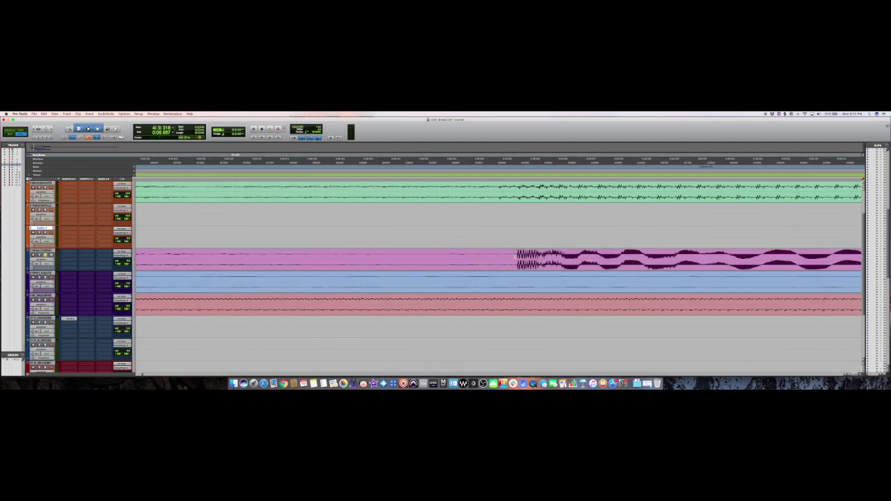
{"action": "scroll", "coordinate": [502, 257], "scroll_direction": "down", "scroll_amount": 8}
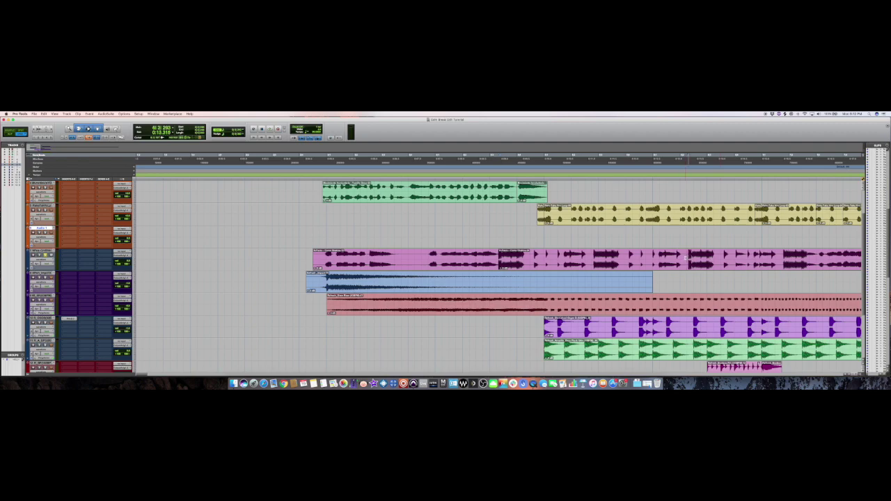
{"action": "scroll", "coordinate": [502, 257], "scroll_direction": "up", "scroll_amount": 8}
{"action": "scroll", "coordinate": [507, 258], "scroll_direction": "up", "scroll_amount": 2}
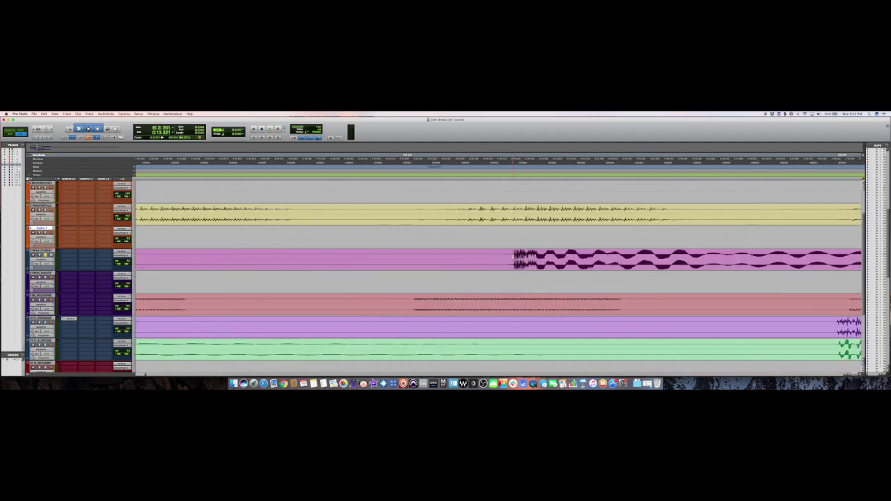
{"action": "scroll", "coordinate": [518, 259], "scroll_direction": "down", "scroll_amount": 8}
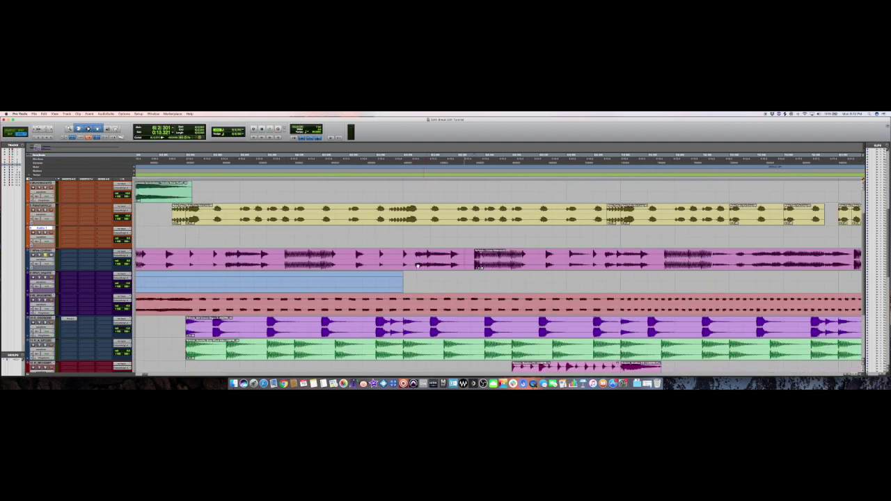
Step: Audition the separated middle section, and delete the song's material before and after it
{"action": "scroll", "coordinate": [399, 265], "scroll_direction": "down", "scroll_amount": 3}
{"action": "left_click", "coordinate": [399, 265]}
{"action": "key", "text": "space"}
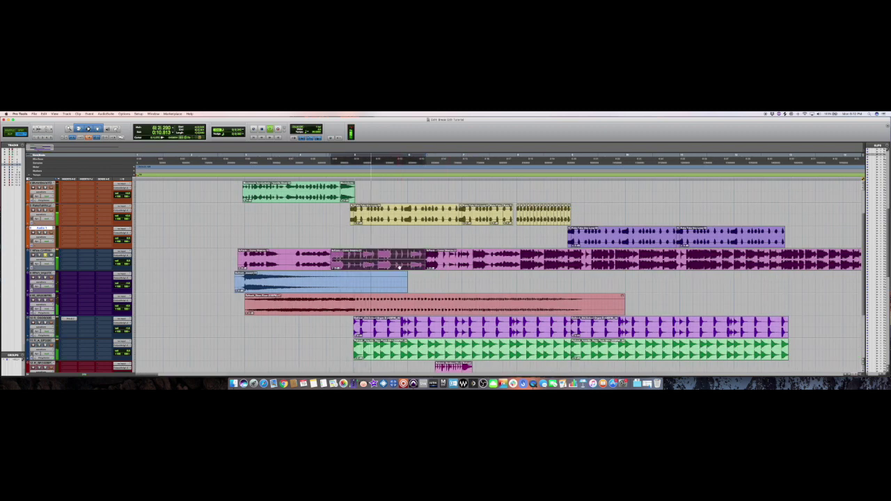
{"action": "key", "text": "space"}
{"action": "left_click", "coordinate": [322, 266]}
{"action": "key", "text": "Delete"}
{"action": "left_click", "coordinate": [426, 264]}
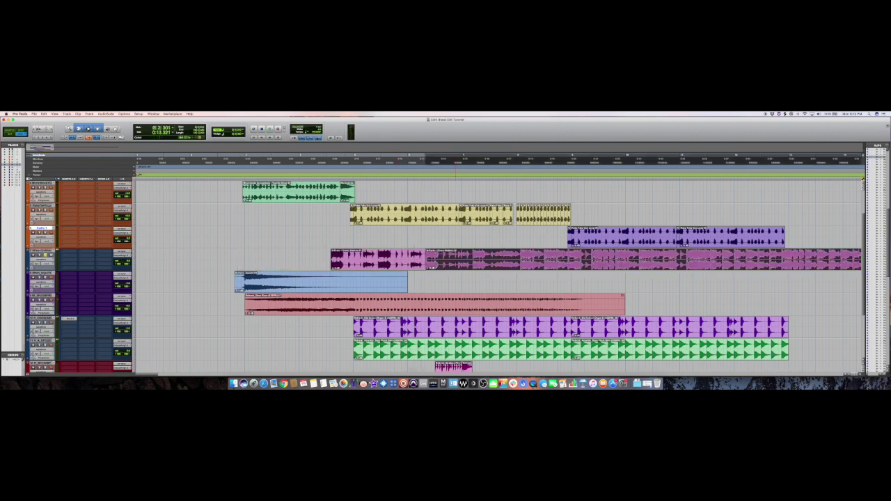
{"action": "key", "text": "Delete"}
Step: Move the remaining clip to 9|1|000 and set its track's Elastic Audio algorithm to Polyphonic
{"action": "key", "text": "r"}
{"action": "scroll", "coordinate": [306, 266], "scroll_direction": "right", "scroll_amount": 1}
{"action": "left_click_drag", "start_coordinate": [255, 260], "coordinate": [376, 259]}
{"action": "left_click", "coordinate": [41, 268]}
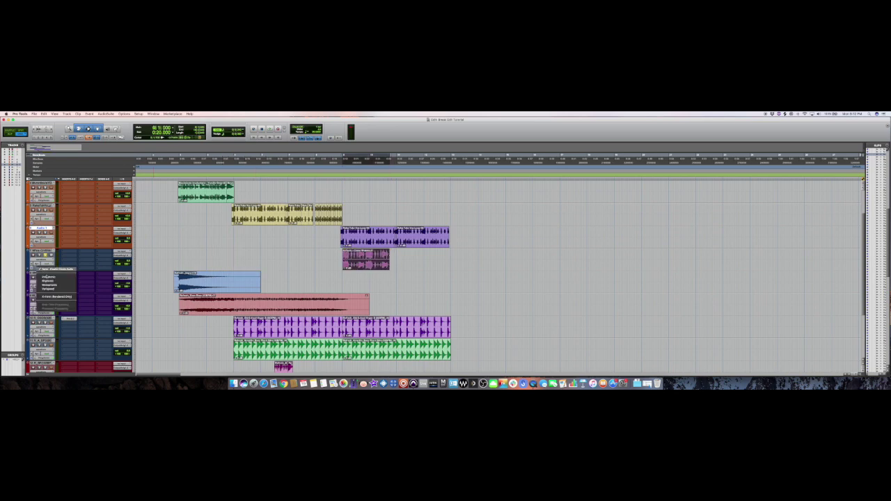
{"action": "left_click", "coordinate": [47, 276]}
Step: Time-stretch the end of the moved clip so that it fills exactly two bars, up to 11|1|000
{"action": "left_click_drag", "start_coordinate": [390, 259], "coordinate": [395, 259]}
{"action": "left_click", "coordinate": [365, 259]}
{"action": "key", "text": "t"}
{"action": "key", "text": "t"}
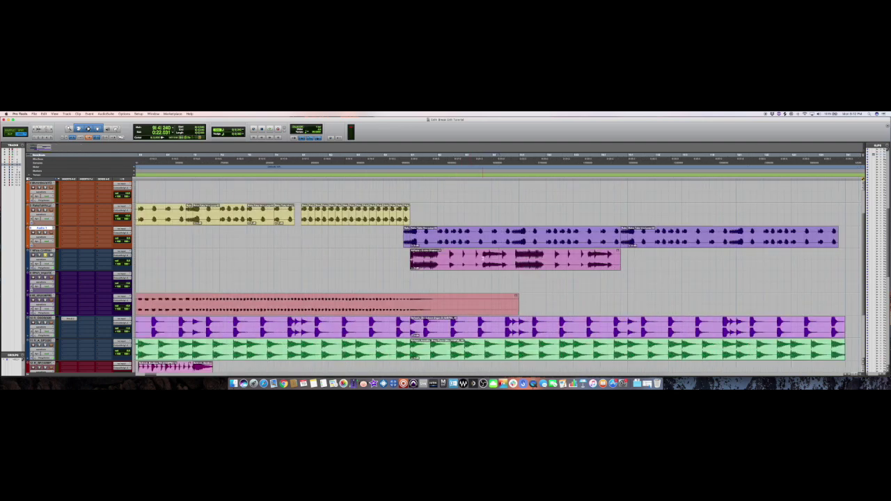
{"action": "left_click_drag", "start_coordinate": [478, 258], "coordinate": [499, 259]}
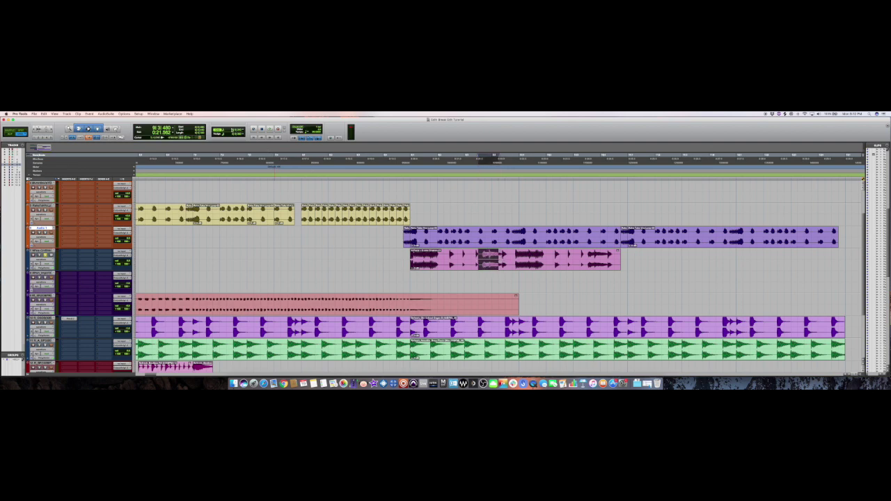
{"action": "double_click", "coordinate": [460, 264]}
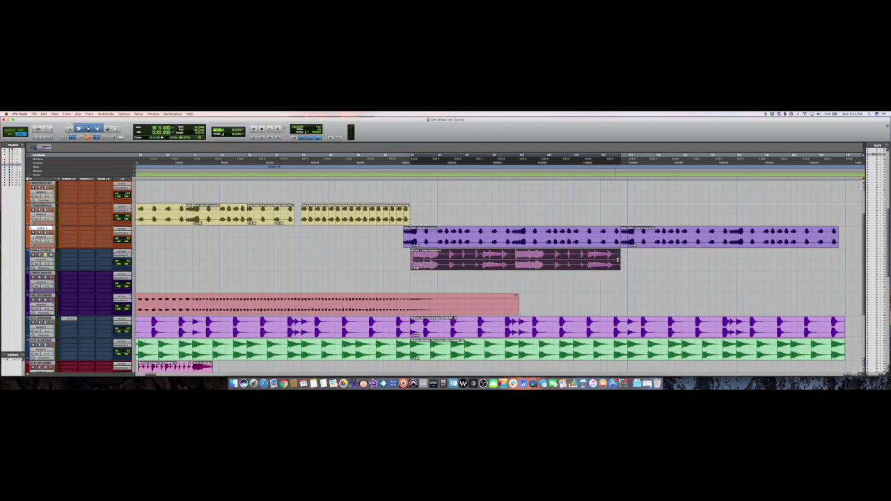
{"action": "left_click_drag", "start_coordinate": [618, 261], "coordinate": [627, 261]}
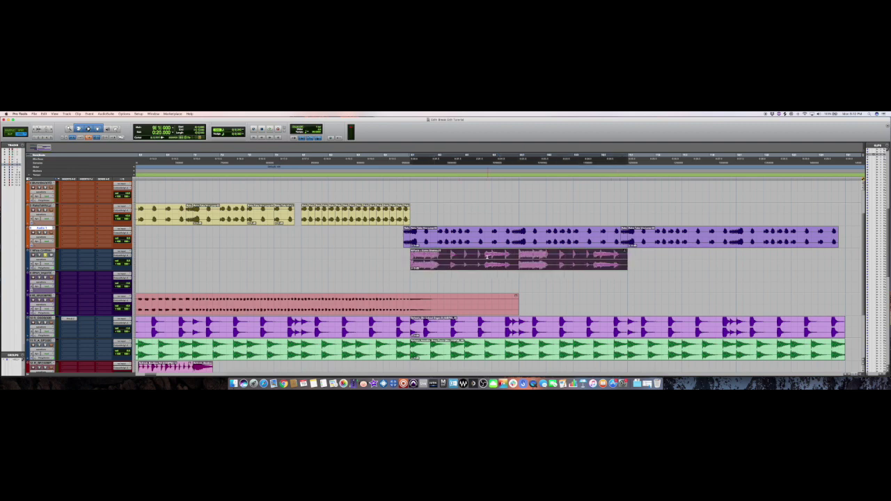
Step: Trim the stretched clip to the short phrase starting at 9|3|720 and copy it once per bar across four bars
{"action": "left_click", "coordinate": [488, 257]}
{"action": "left_click_drag", "start_coordinate": [491, 257], "coordinate": [505, 259]}
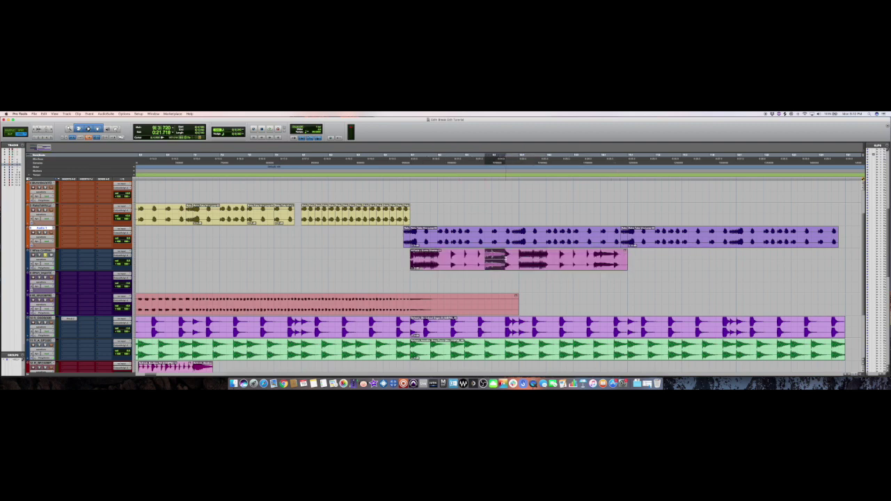
{"action": "key", "text": "super+t"}
{"action": "left_click_drag", "start_coordinate": [494, 264], "coordinate": [603, 259]}
{"action": "left_click", "coordinate": [496, 259], "text": "shift"}
{"action": "left_click_drag", "start_coordinate": [497, 259], "coordinate": [702, 258]}
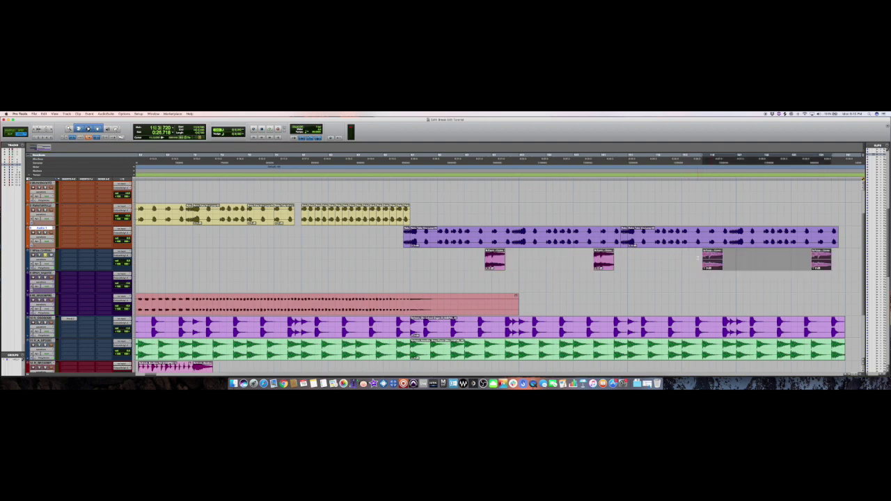
Step: Colour the track holding the repeated short phrases orange like the other song tracks
{"action": "key", "text": "r"}
{"action": "key", "text": "super+bracketleft"}
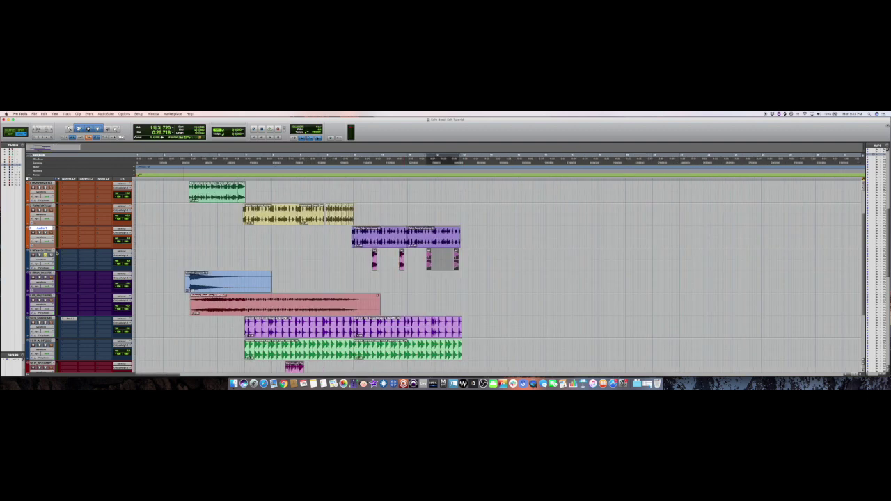
{"action": "double_click", "coordinate": [28, 259]}
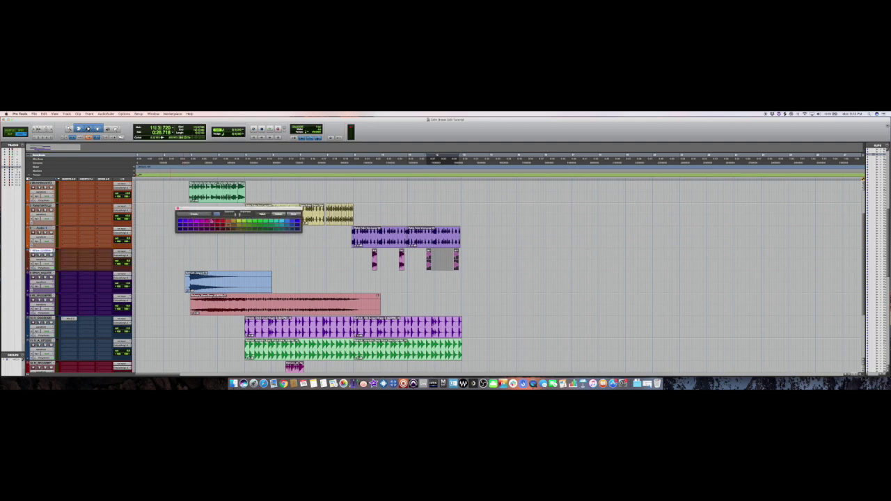
{"action": "left_click", "coordinate": [229, 222]}
{"action": "left_click", "coordinate": [178, 209]}
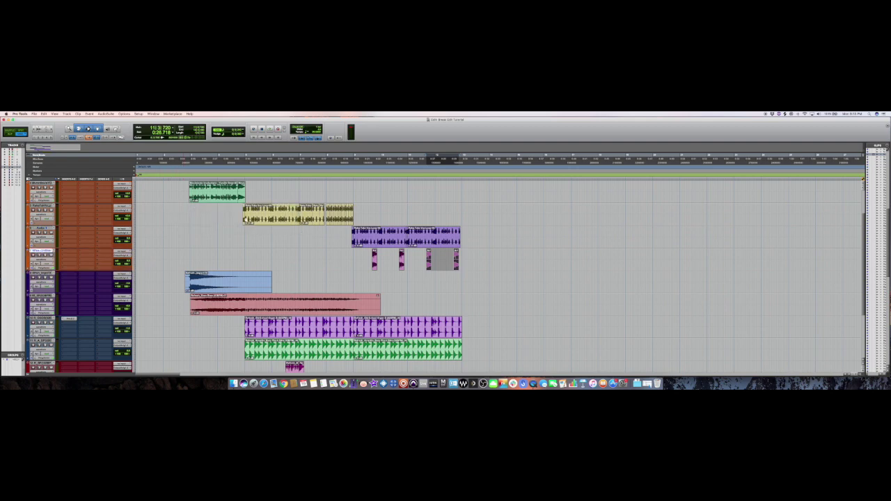
Step: Play the arrangement from the second song's entry through the end of the repeated phrases, checking all tracks
{"action": "left_click", "coordinate": [299, 232]}
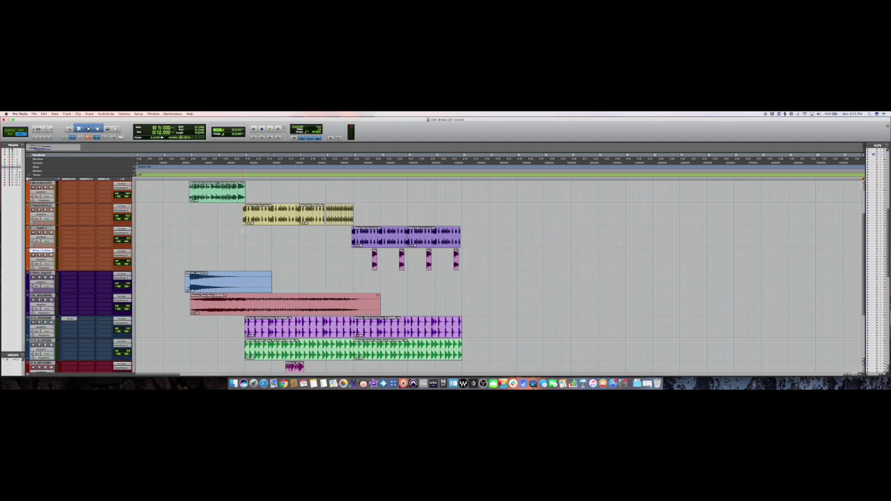
{"action": "key", "text": "space"}
{"action": "scroll", "coordinate": [237, 233], "scroll_direction": "down", "scroll_amount": 2}
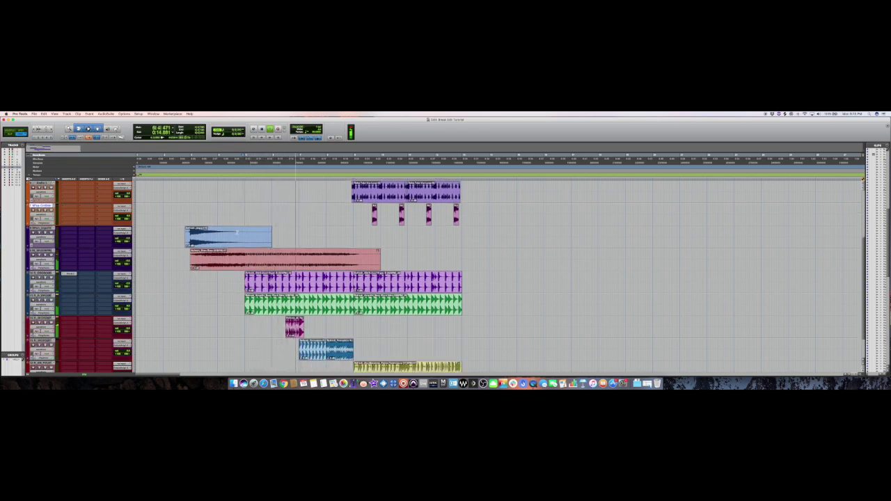
{"action": "scroll", "coordinate": [446, 264], "scroll_direction": "down", "scroll_amount": 1}
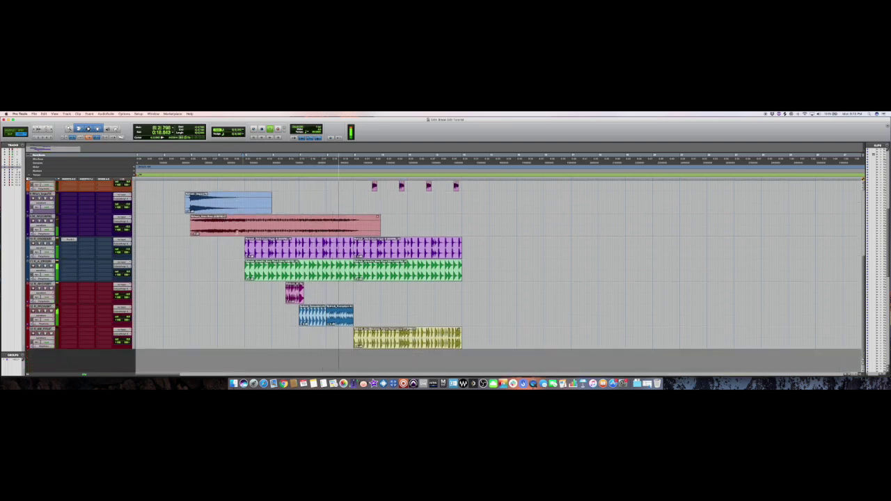
{"action": "scroll", "coordinate": [446, 271], "scroll_direction": "up", "scroll_amount": 1}
{"action": "scroll", "coordinate": [236, 232], "scroll_direction": "up", "scroll_amount": 2}
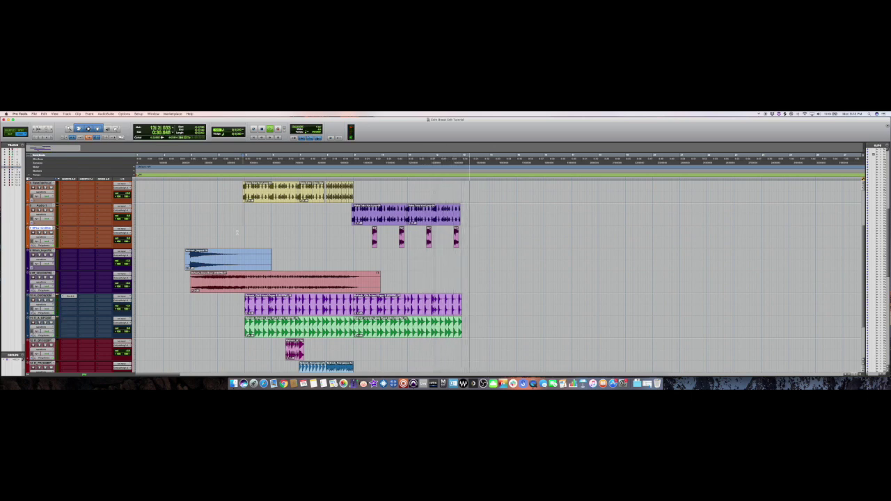
{"action": "key", "text": "space"}
Step: Switch to Finder, import another Refresh loop WAV at 13|1|000, and move its new track to the end of the track list
{"action": "scroll", "coordinate": [260, 243], "scroll_direction": "down", "scroll_amount": 3}
{"action": "key", "text": "super+Tab"}
{"action": "key", "text": "super+Tab"}
{"action": "key", "text": "super+Tab"}
{"action": "scroll", "coordinate": [442, 192], "scroll_direction": "up", "scroll_amount": 2}
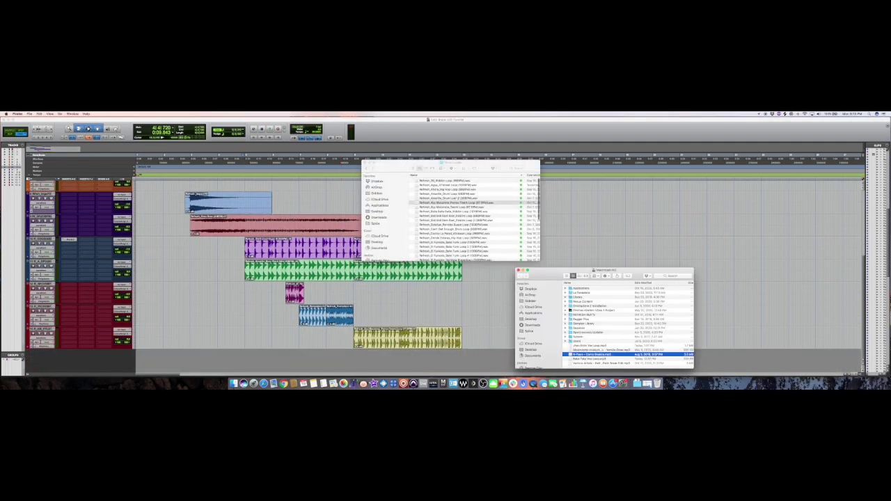
{"action": "left_click", "coordinate": [451, 220]}
{"action": "left_click_drag", "start_coordinate": [454, 232], "coordinate": [461, 357]}
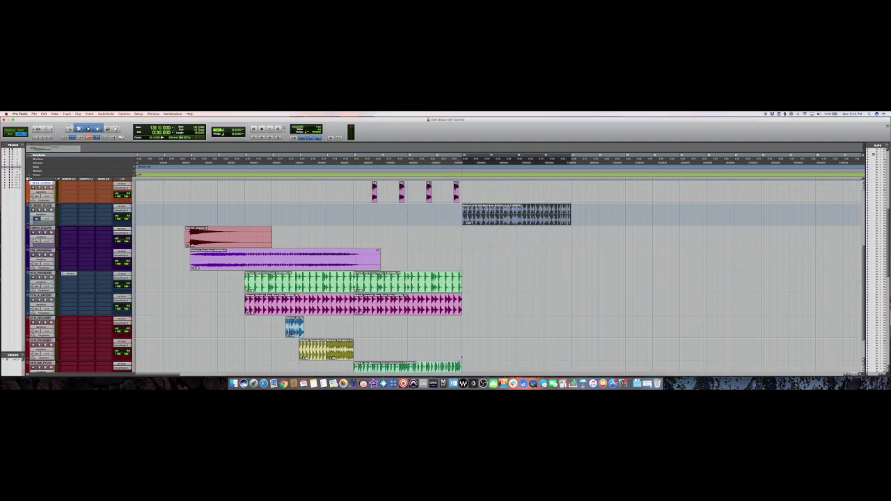
{"action": "left_click_drag", "start_coordinate": [43, 207], "coordinate": [55, 354]}
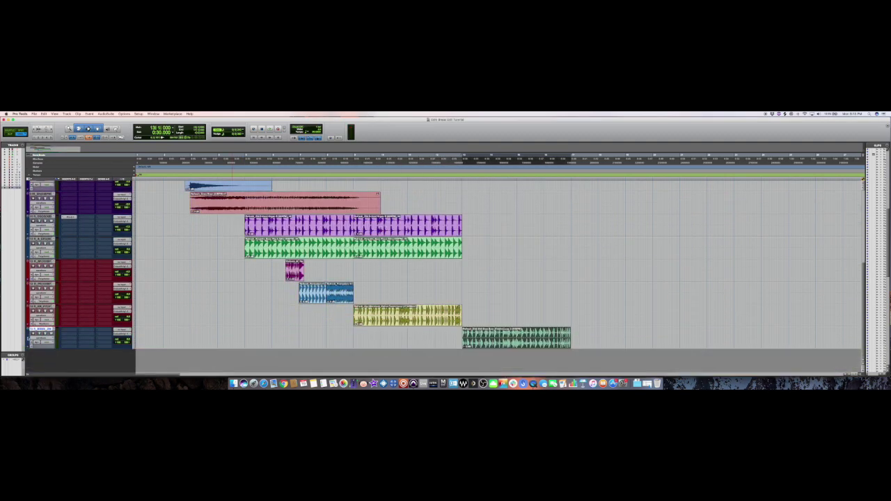
Step: Colour the new loop's track dark red to match the tracks above it, and audition the loop
{"action": "double_click", "coordinate": [28, 338]}
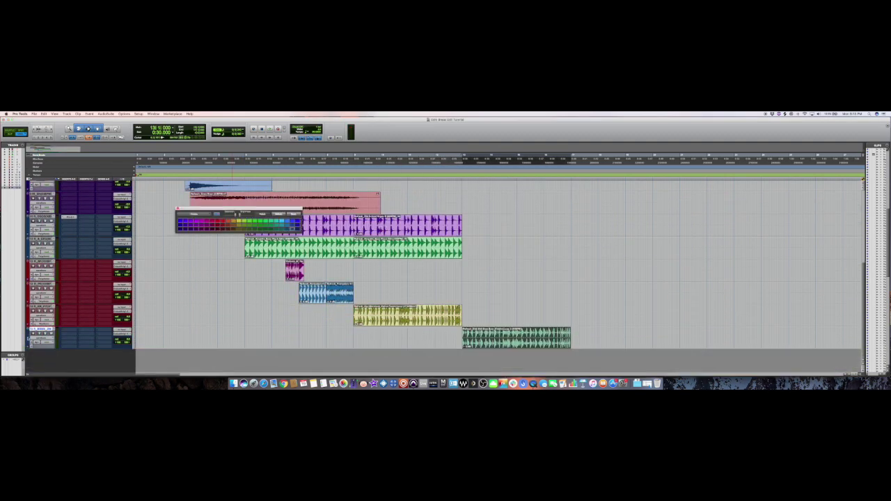
{"action": "left_click", "coordinate": [218, 225]}
{"action": "left_click", "coordinate": [178, 208]}
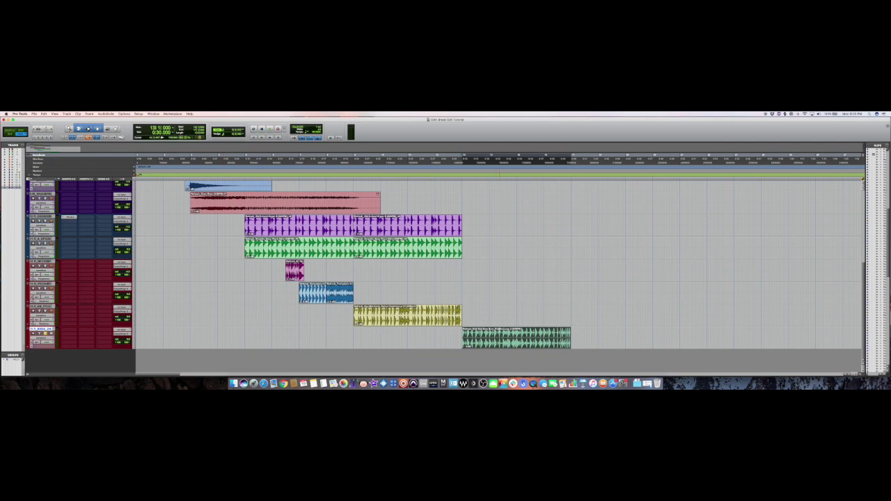
{"action": "key", "text": "space"}
{"action": "left_click", "coordinate": [499, 340]}
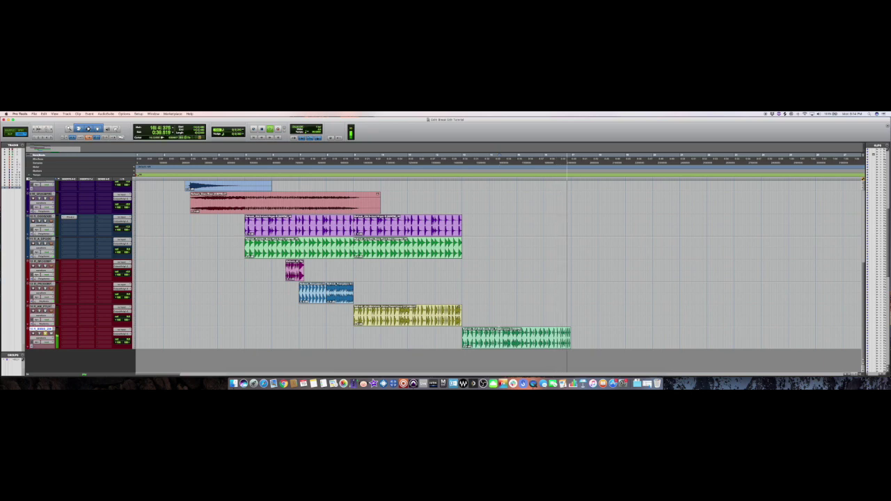
{"action": "key", "text": "space"}
Step: Switch to Finder, open another sample folder, and import its second Refresh WAV onto a new last track at 13|1|000
{"action": "key", "text": "super+Tab"}
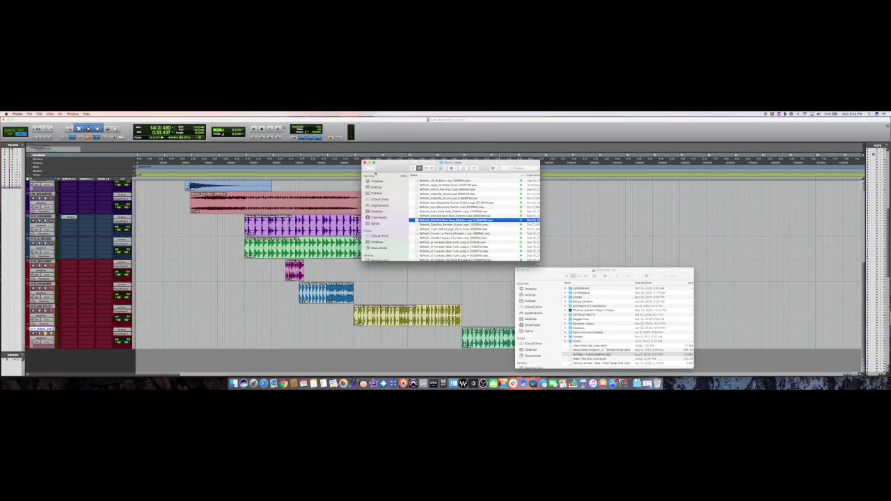
{"action": "left_click", "coordinate": [368, 167]}
{"action": "double_click", "coordinate": [429, 195]}
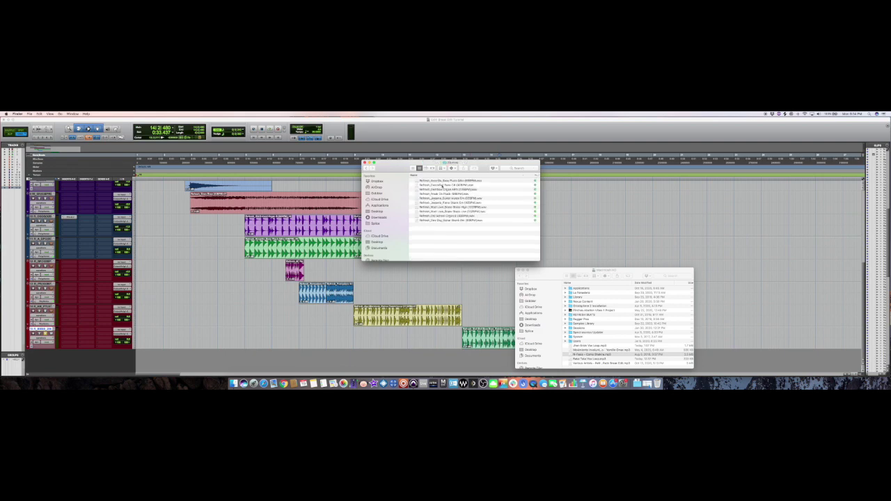
{"action": "left_click", "coordinate": [441, 185]}
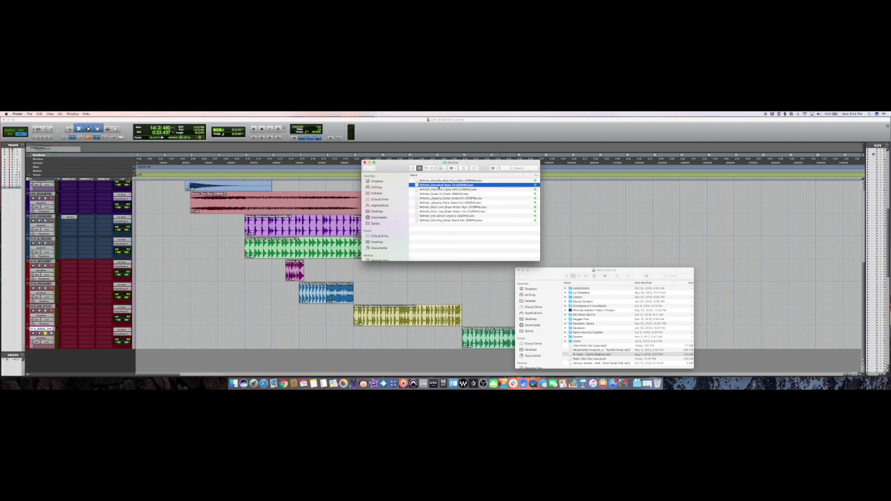
{"action": "left_click_drag", "start_coordinate": [441, 187], "coordinate": [462, 356]}
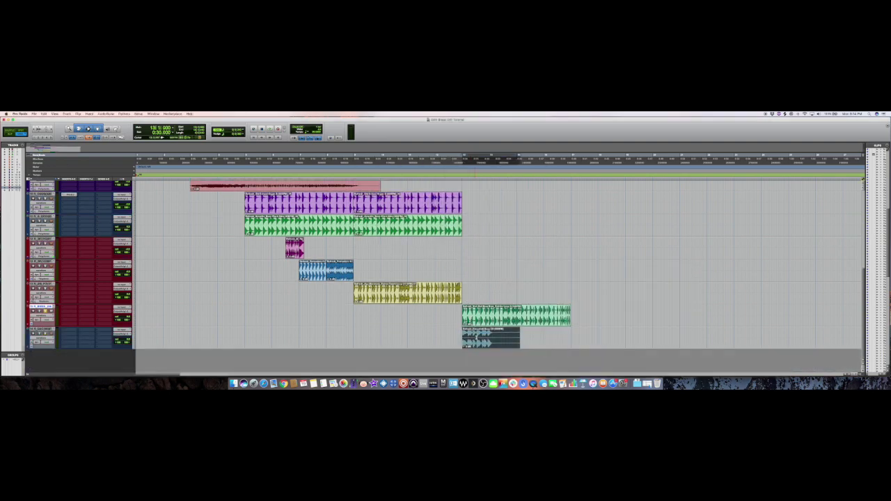
Step: Select the newly imported sample's clip and set its track's Elastic Audio algorithm to Polyphonic
{"action": "left_click", "coordinate": [493, 335]}
{"action": "key", "text": "t"}
{"action": "key", "text": "t"}
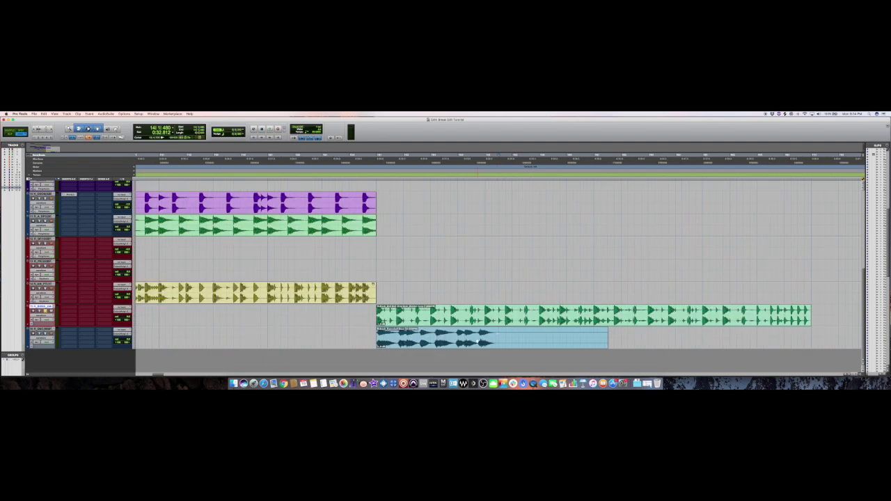
{"action": "left_click", "coordinate": [477, 347]}
{"action": "left_click", "coordinate": [46, 346]}
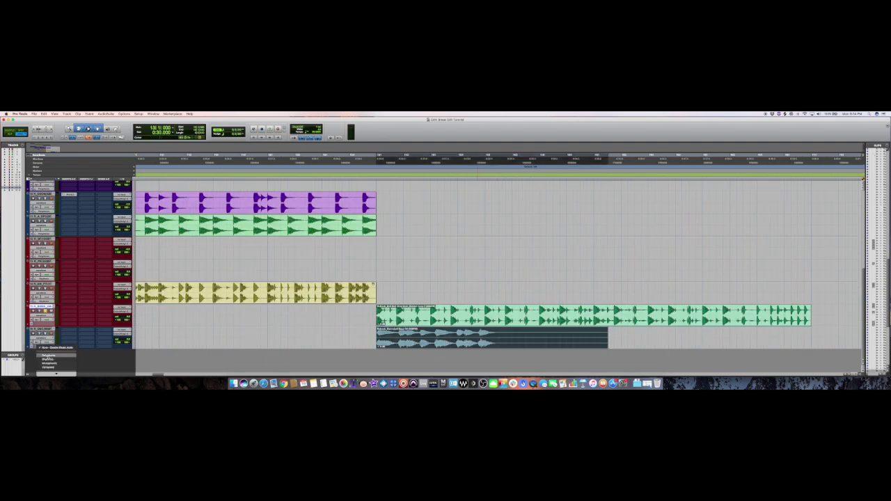
{"action": "left_click", "coordinate": [58, 358]}
{"action": "key", "text": "super+bracketleft"}
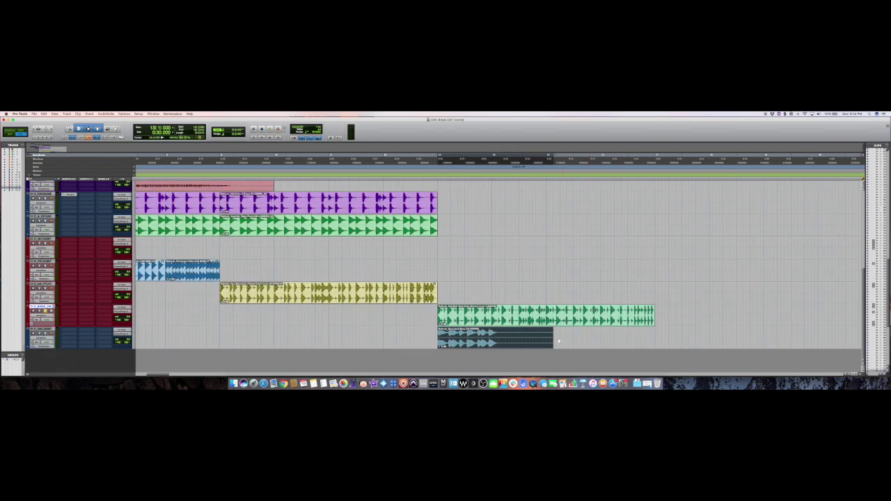
Step: Time-stretch the new sample's clip on the last track to end at 15|1|000, and audition it from its start
{"action": "left_click_drag", "start_coordinate": [553, 339], "coordinate": [546, 339]}
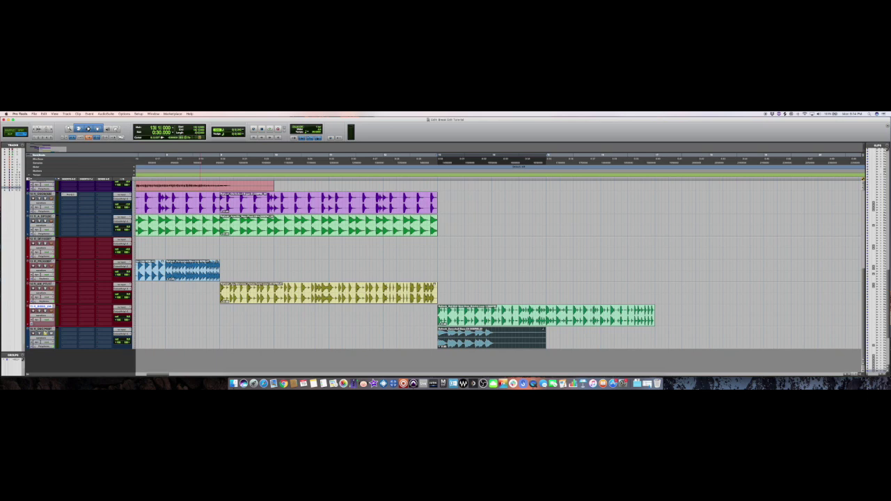
{"action": "scroll", "coordinate": [46, 331], "scroll_direction": "up", "scroll_amount": 1}
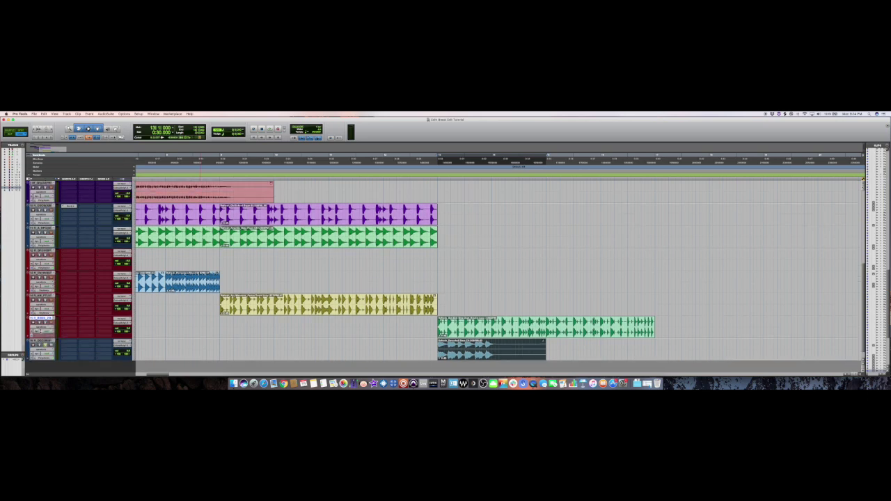
{"action": "scroll", "coordinate": [50, 344], "scroll_direction": "up", "scroll_amount": 2}
{"action": "scroll", "coordinate": [404, 362], "scroll_direction": "down", "scroll_amount": 3}
{"action": "scroll", "coordinate": [446, 352], "scroll_direction": "left", "scroll_amount": 1}
{"action": "left_click", "coordinate": [487, 335]}
{"action": "key", "text": "t"}
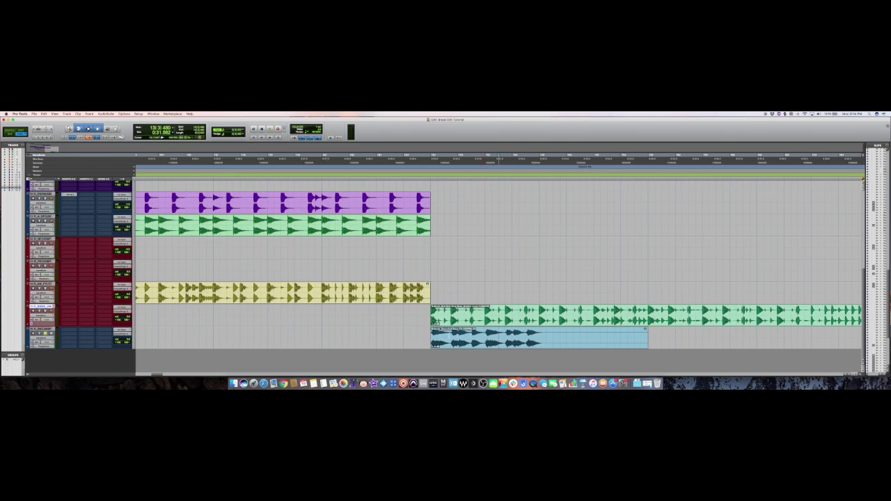
{"action": "left_click", "coordinate": [491, 341]}
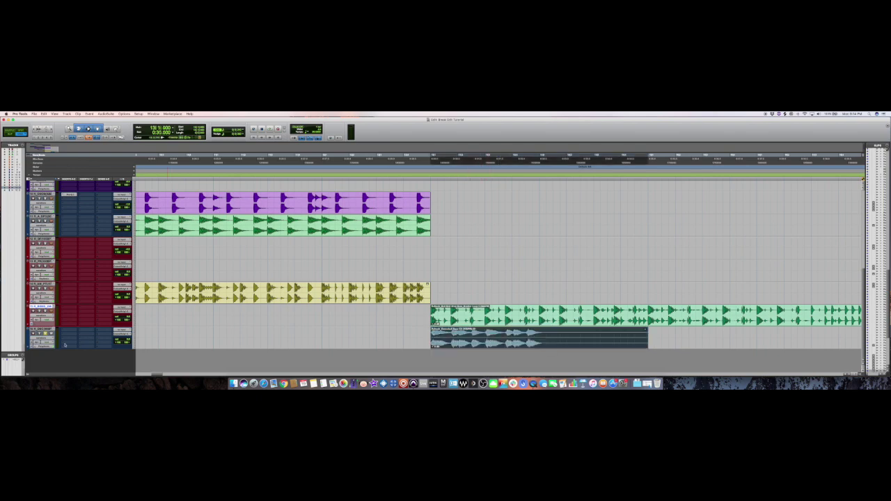
{"action": "key", "text": "space"}
{"action": "key", "text": "space"}
Step: Cut the last track's sample into slices and repeat its first hit through bar 13, with the last slice starting at 13|4|480
{"action": "left_click", "coordinate": [443, 339]}
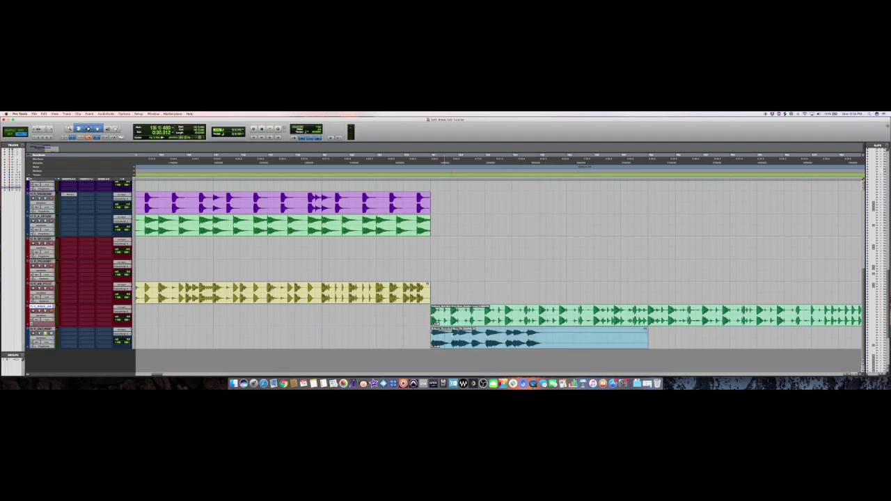
{"action": "mouse_move", "coordinate": [451, 335]}
{"action": "left_mouse_down"}
{"action": "mouse_move", "coordinate": [472, 335]}
{"action": "mouse_move", "coordinate": [440, 342]}
{"action": "mouse_move", "coordinate": [543, 344]}
{"action": "left_mouse_up"}
{"action": "key", "text": "Delete"}
{"action": "left_click", "coordinate": [460, 341]}
{"action": "left_click", "coordinate": [544, 344]}
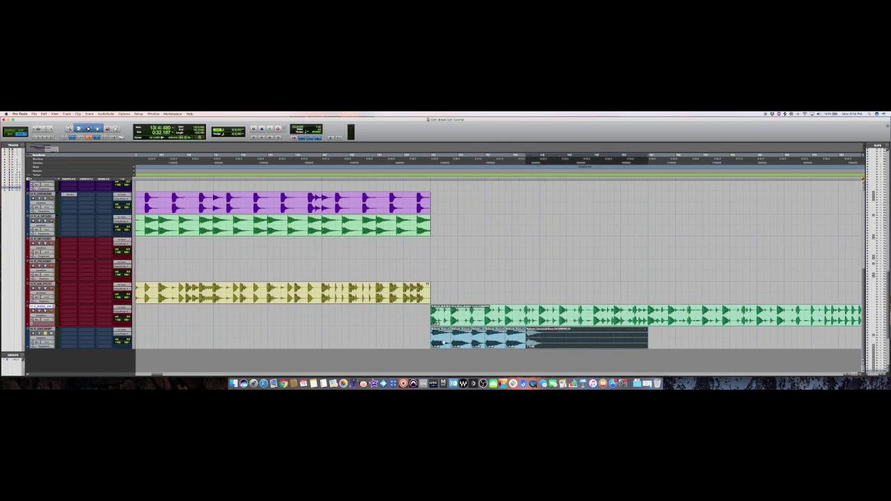
Step: Pitch-shift all the slices on the last track together in Elastic Properties, and audition them
{"action": "left_click", "coordinate": [443, 343], "text": "shift"}
{"action": "key", "text": "alt+5"}
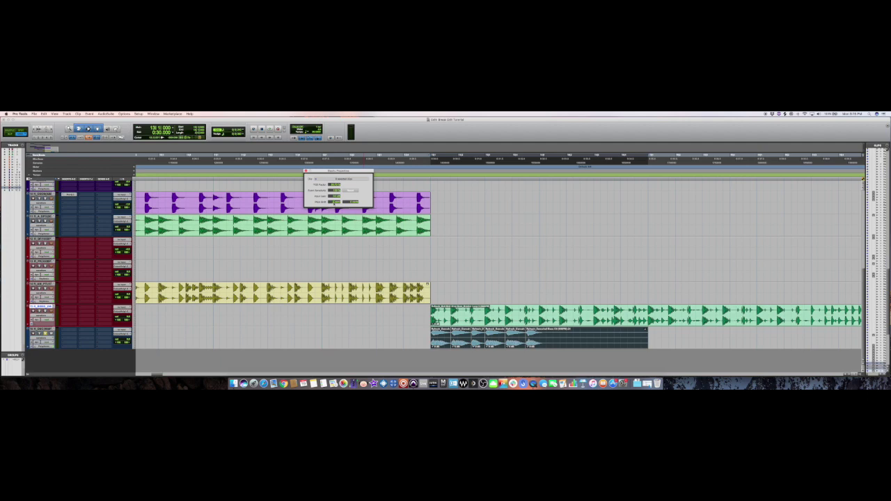
{"action": "key", "text": "space"}
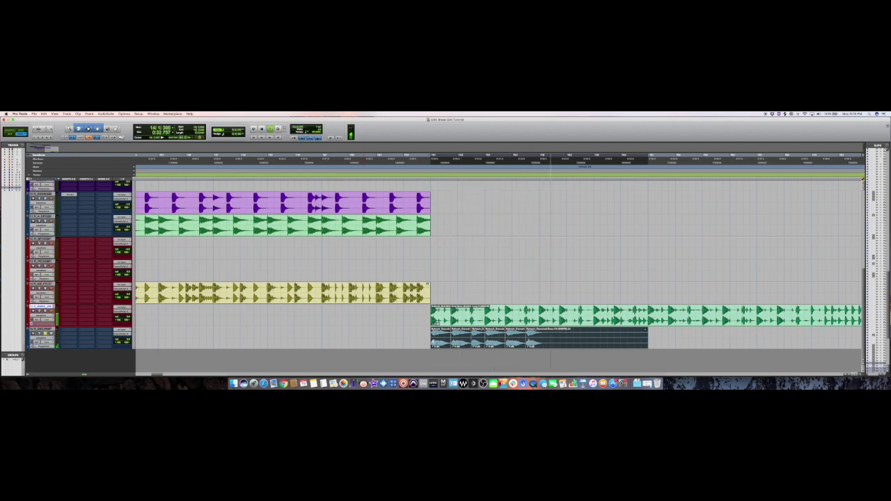
{"action": "key", "text": "space"}
Step: Repeat the sliced hit pattern on the last track up to bar 16, leaving its final clip running to 17|1|000
{"action": "left_click_drag", "start_coordinate": [458, 344], "coordinate": [658, 339]}
{"action": "scroll", "coordinate": [658, 342], "scroll_direction": "right", "scroll_amount": 5}
{"action": "left_click", "coordinate": [656, 337]}
{"action": "left_click", "coordinate": [549, 344]}
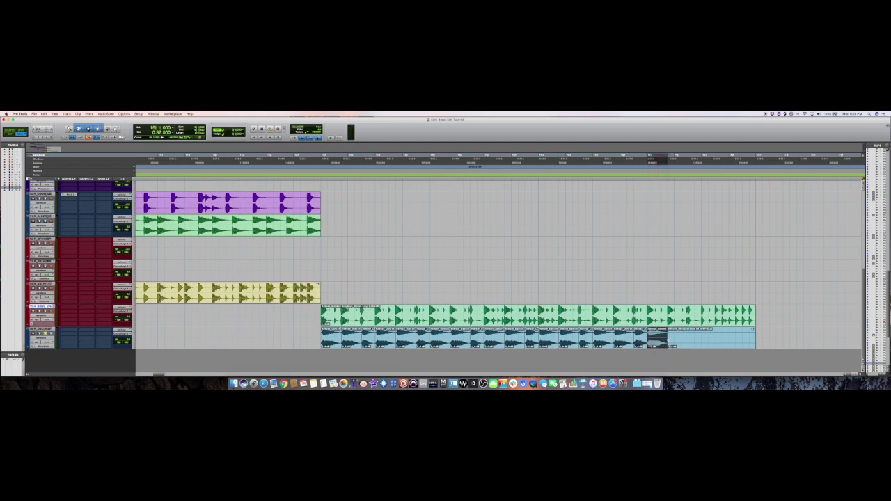
Step: Switch the Trim tool to standard mode and extend the slice at 16|1|000 to fill the bar up to 17|1|000
{"action": "left_click", "coordinate": [79, 129]}
{"action": "left_click", "coordinate": [89, 133]}
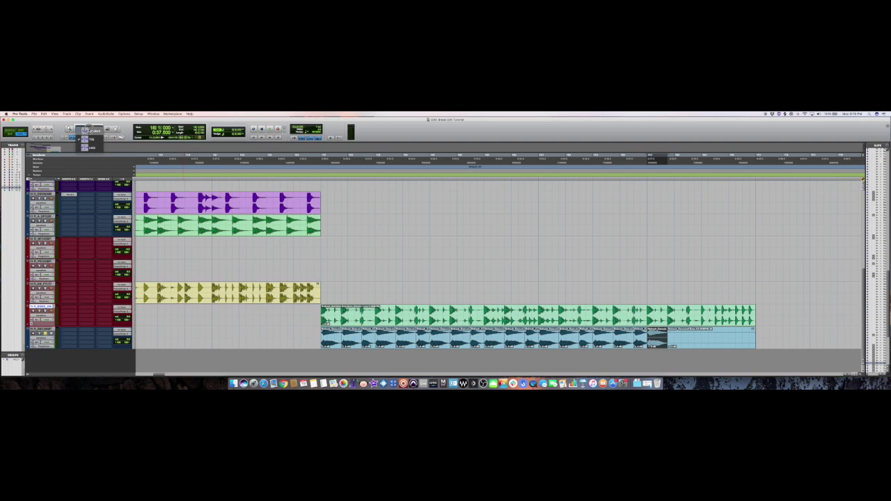
{"action": "left_click", "coordinate": [86, 127]}
{"action": "scroll", "coordinate": [606, 299], "scroll_direction": "up", "scroll_amount": 1}
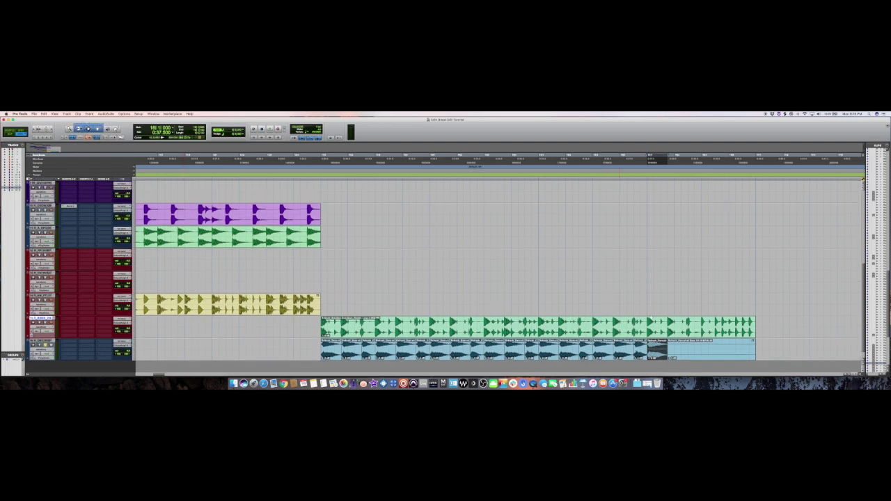
{"action": "scroll", "coordinate": [668, 348], "scroll_direction": "left", "scroll_amount": 1}
{"action": "left_click_drag", "start_coordinate": [680, 357], "coordinate": [766, 353]}
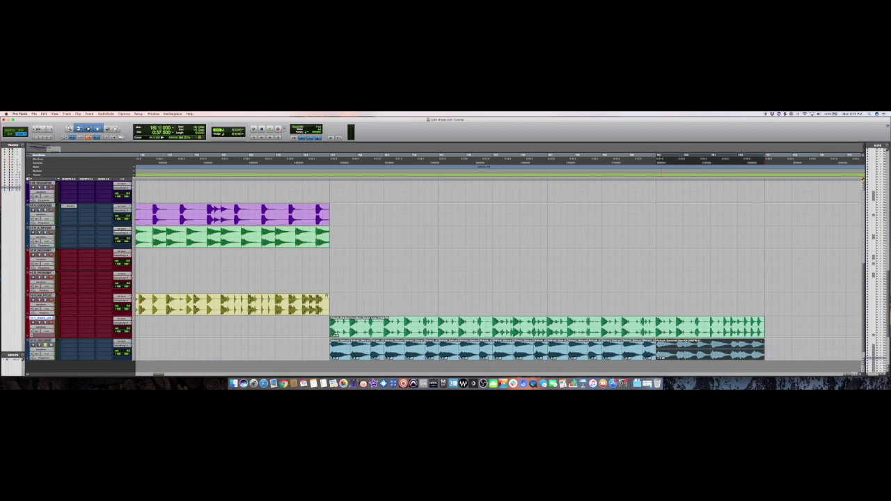
Step: Cut the green loop from 16|1|240 to 16|3|000 and remove another short piece from 16|3|240
{"action": "left_click_drag", "start_coordinate": [663, 325], "coordinate": [712, 328]}
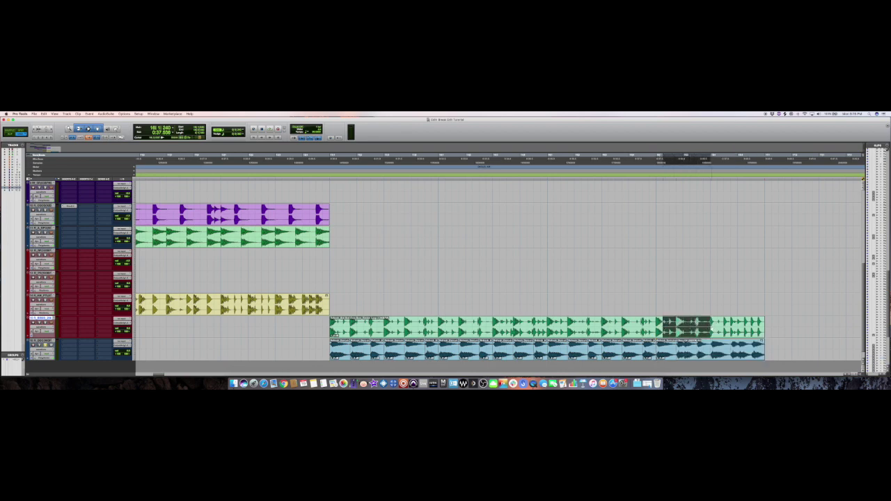
{"action": "key", "text": "Delete"}
{"action": "left_click", "coordinate": [717, 325]}
{"action": "key", "text": "Delete"}
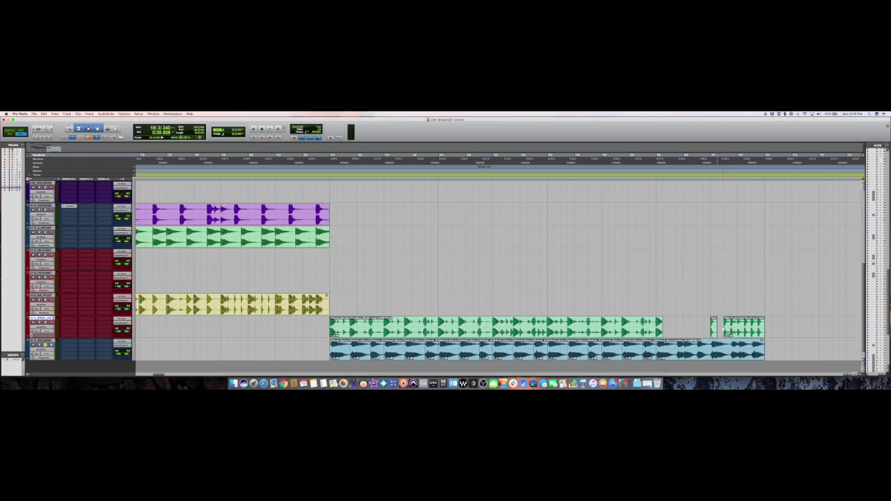
Step: Adjust the volume of the last track, which holds the sliced blue sample
{"action": "key", "text": "r"}
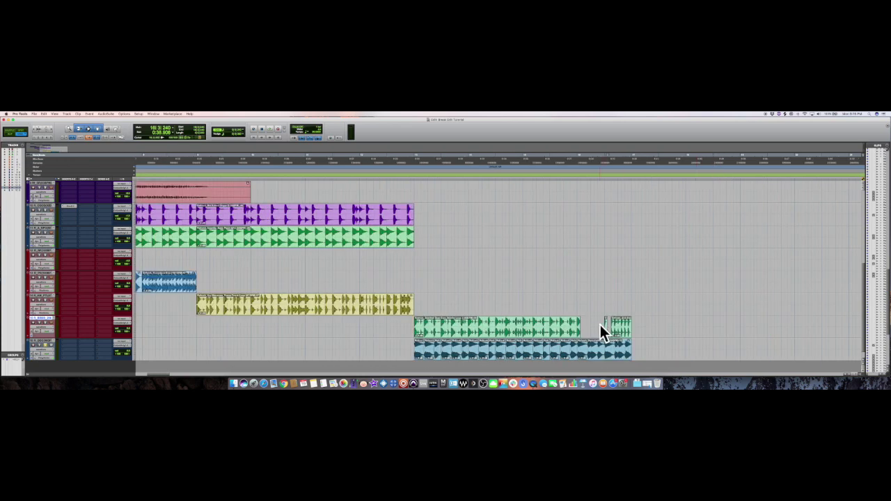
{"action": "key", "text": "super+bracketleft"}
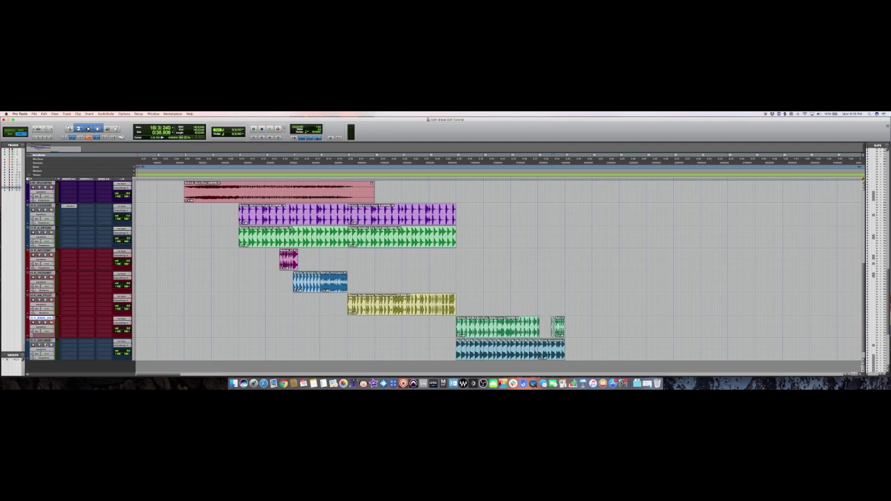
{"action": "left_click", "coordinate": [125, 352]}
{"action": "key", "text": "super+bracketleft"}
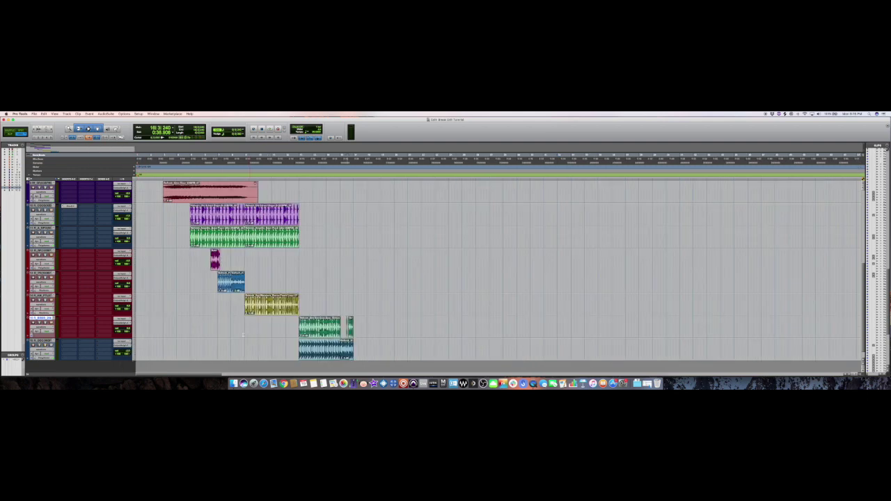
{"action": "left_click", "coordinate": [127, 351]}
Step: Play the whole arrangement from 2|2|480 and follow the layered tracks during playback
{"action": "scroll", "coordinate": [162, 311], "scroll_direction": "up", "scroll_amount": 5}
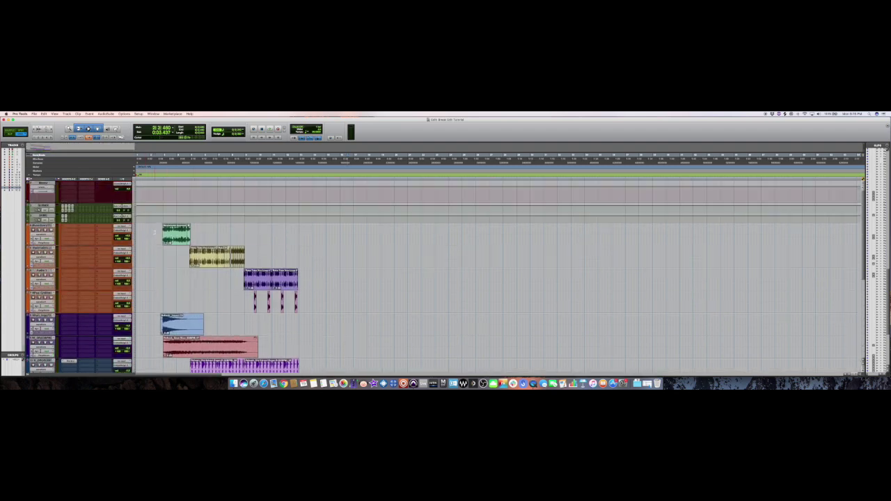
{"action": "key", "text": "space"}
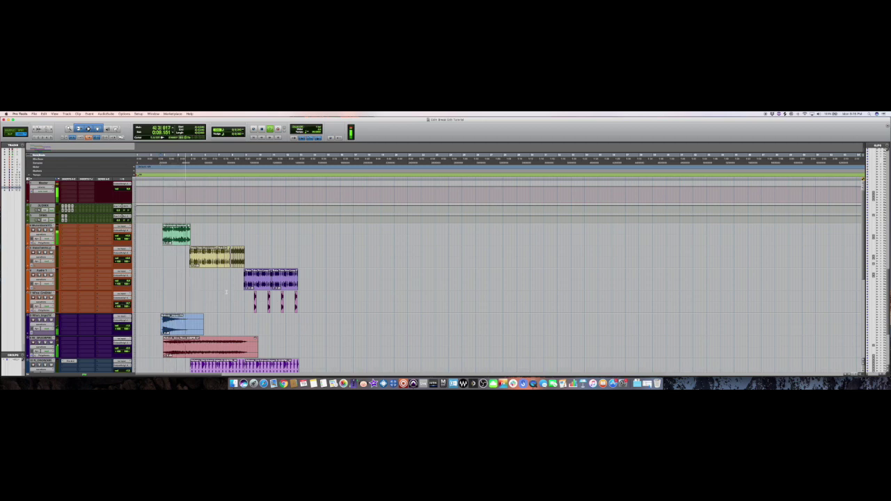
{"action": "key", "text": "e"}
{"action": "key", "text": "e"}
{"action": "scroll", "coordinate": [193, 287], "scroll_direction": "down", "scroll_amount": 3}
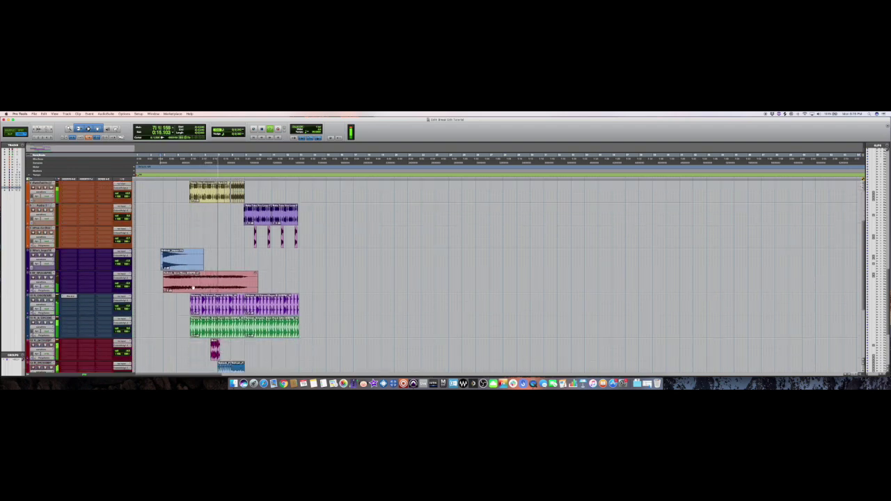
{"action": "scroll", "coordinate": [193, 287], "scroll_direction": "down", "scroll_amount": 3}
{"action": "left_click_drag", "start_coordinate": [219, 285], "coordinate": [366, 282]}
{"action": "key", "text": "t"}
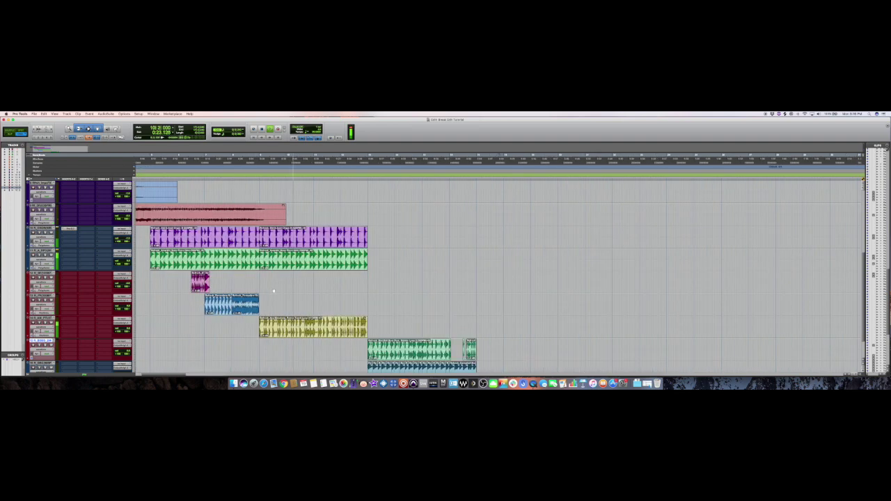
Step: Copy the magenta fill's last hit to the start of bars 9, 10, 11 and 12 on its track, and stop playback
{"action": "left_click_drag", "start_coordinate": [207, 283], "coordinate": [262, 284]}
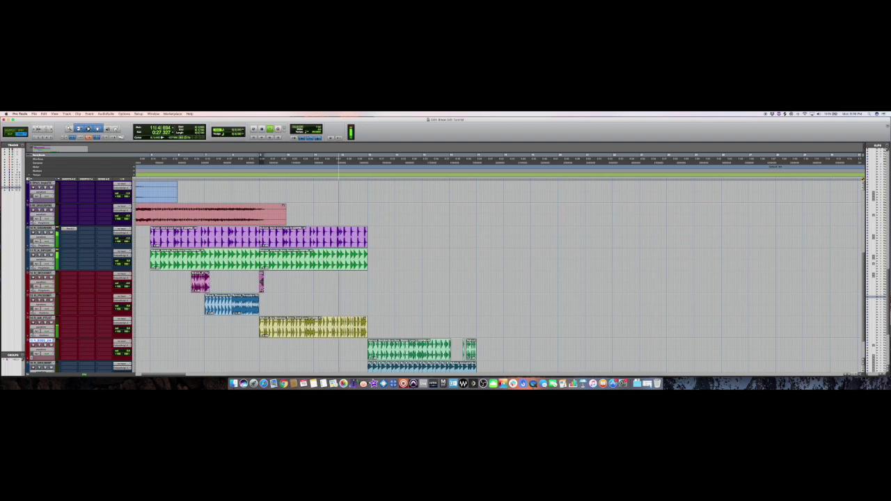
{"action": "left_click_drag", "start_coordinate": [261, 287], "coordinate": [315, 289]}
{"action": "left_click", "coordinate": [307, 281]}
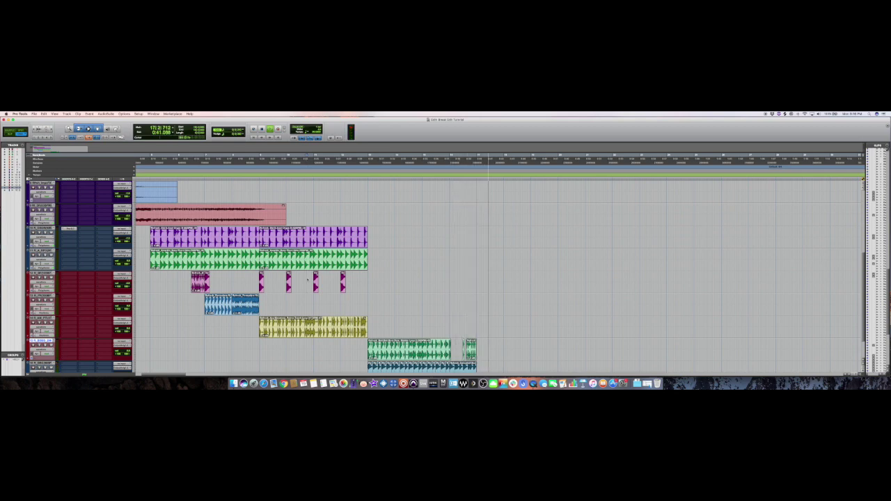
{"action": "key", "text": "space"}
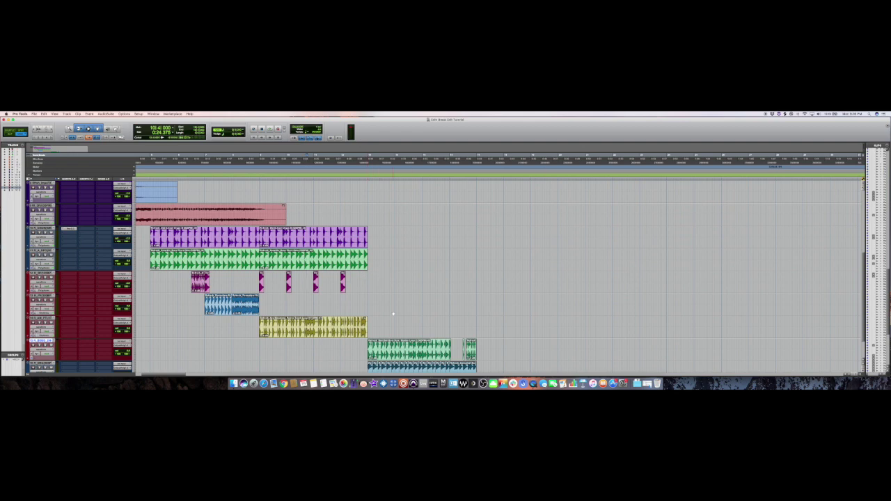
Step: Audition the repeated magenta hits and the following section from 9|1|000
{"action": "scroll", "coordinate": [403, 317], "scroll_direction": "down", "scroll_amount": 1}
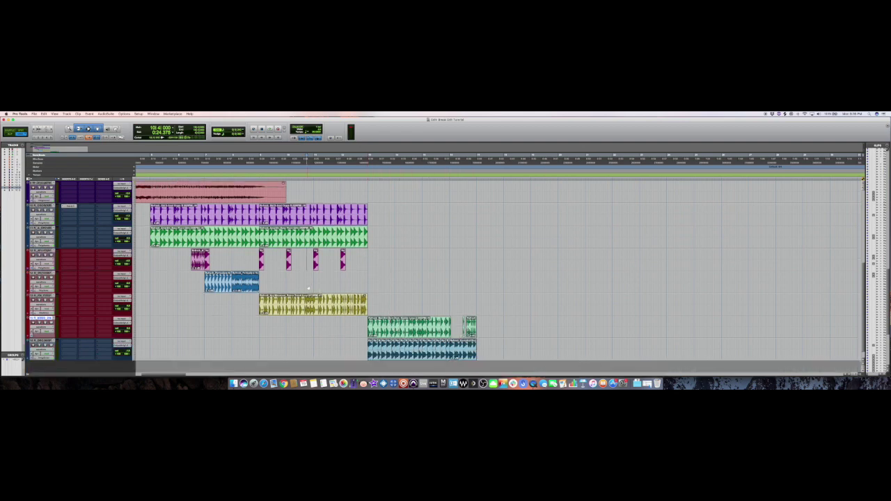
{"action": "left_click", "coordinate": [207, 267]}
{"action": "left_click", "coordinate": [253, 257]}
{"action": "left_click", "coordinate": [260, 259]}
{"action": "key", "text": "space"}
{"action": "scroll", "coordinate": [299, 257], "scroll_direction": "down", "scroll_amount": 1}
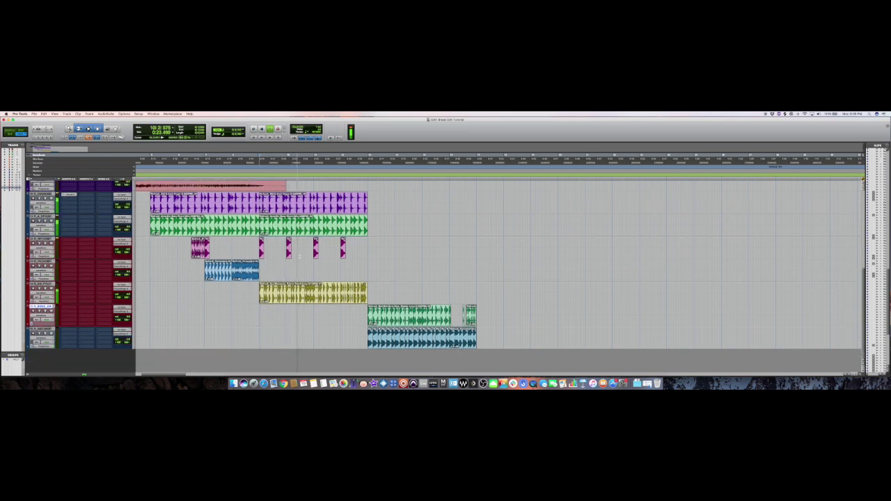
{"action": "scroll", "coordinate": [300, 257], "scroll_direction": "left", "scroll_amount": 1}
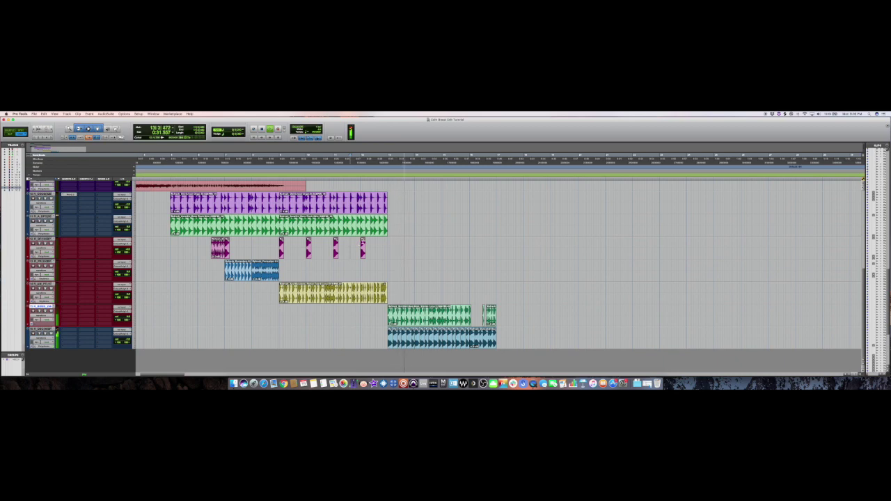
{"action": "scroll", "coordinate": [363, 243], "scroll_direction": "up", "scroll_amount": 1}
{"action": "key", "text": "space"}
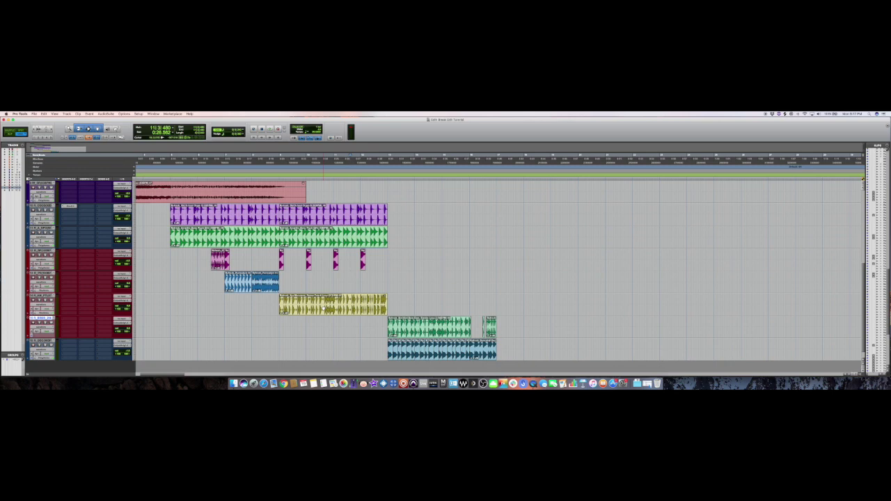
{"action": "left_click", "coordinate": [361, 324]}
{"action": "scroll", "coordinate": [507, 331], "scroll_direction": "right", "scroll_amount": 3}
{"action": "scroll", "coordinate": [297, 300], "scroll_direction": "left", "scroll_amount": 6}
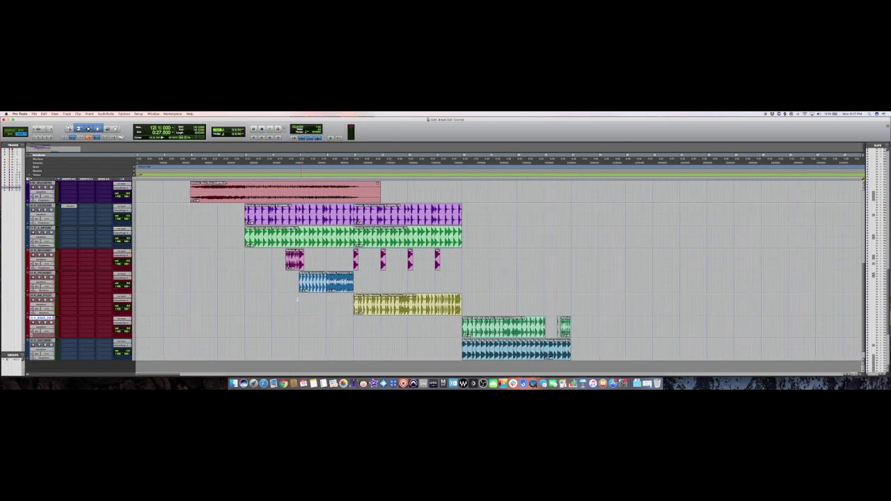